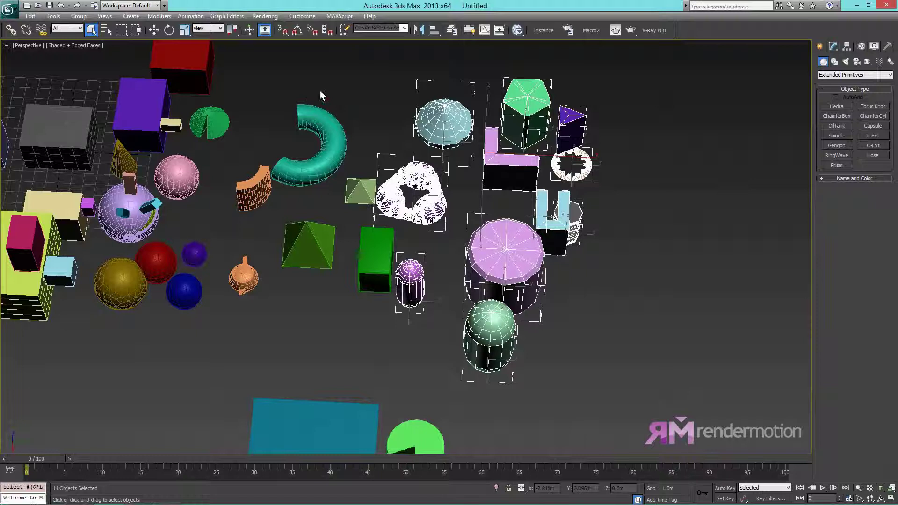
Step: Region-select the extended primitives at the far end, including the spindle, gengon, prism and lilac chamfered cylinder, and activate the Move tool
left_click(322, 99)
left_click_drag(654, 103, 460, 274)
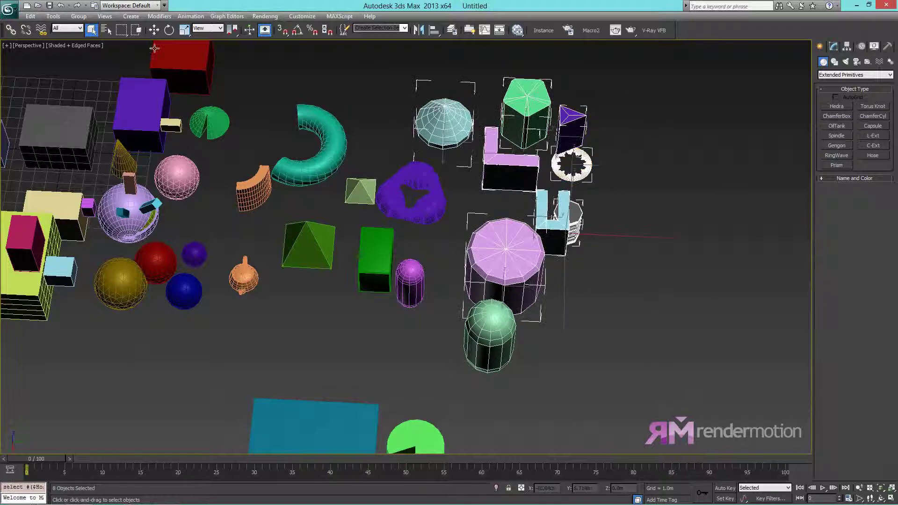
left_click(155, 31)
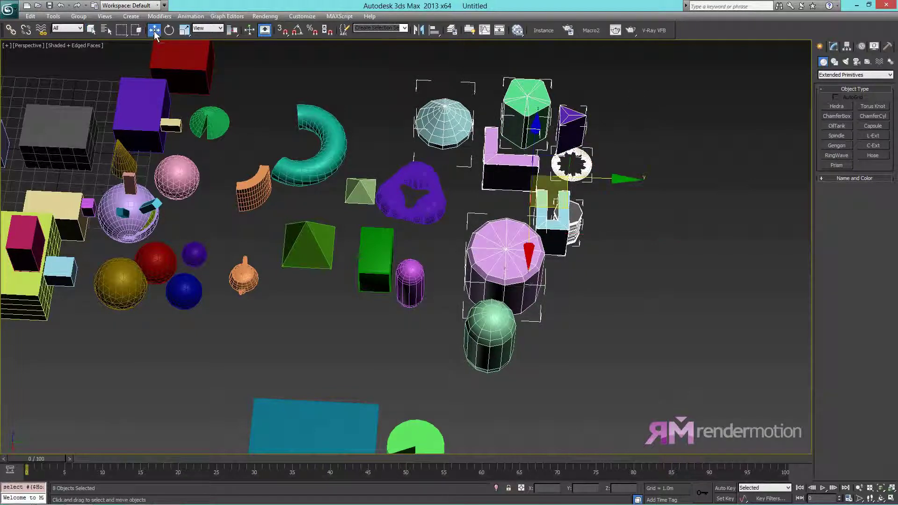
middle_click_drag(664, 286, 518, 267, "alt")
scroll(519, 267, "up", 5)
middle_click_drag(549, 226, 543, 185, "alt")
key("z")
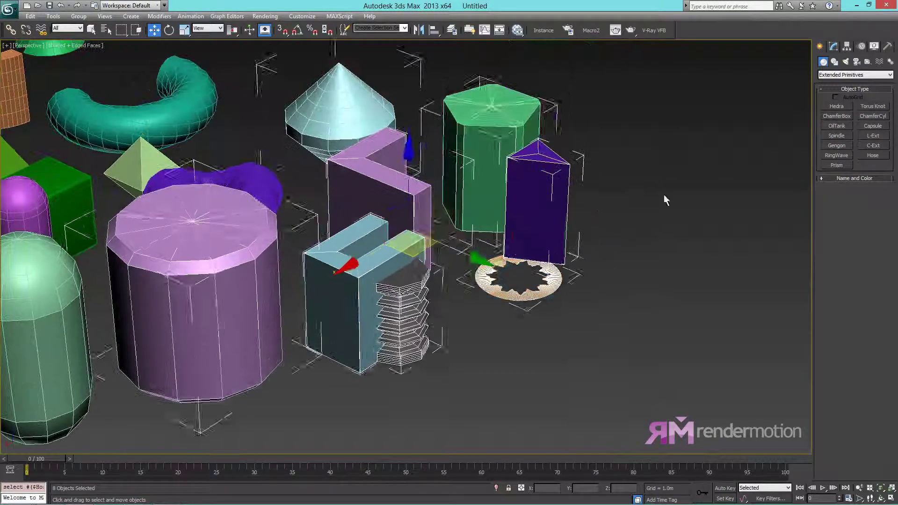
Step: Select only the dark purple prism and move it along the X axis to about X -4.13 m
left_click(538, 201)
key("z")
middle_click_drag(383, 319, 346, 324, "alt")
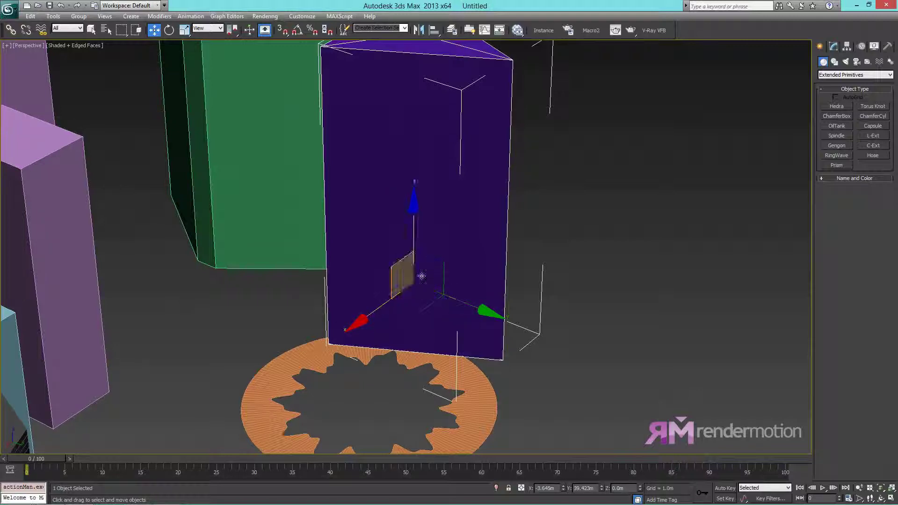
mouse_move(445, 262)
middle_mouse_down("alt")
mouse_move(405, 261)
mouse_move(445, 254)
middle_mouse_up("alt")
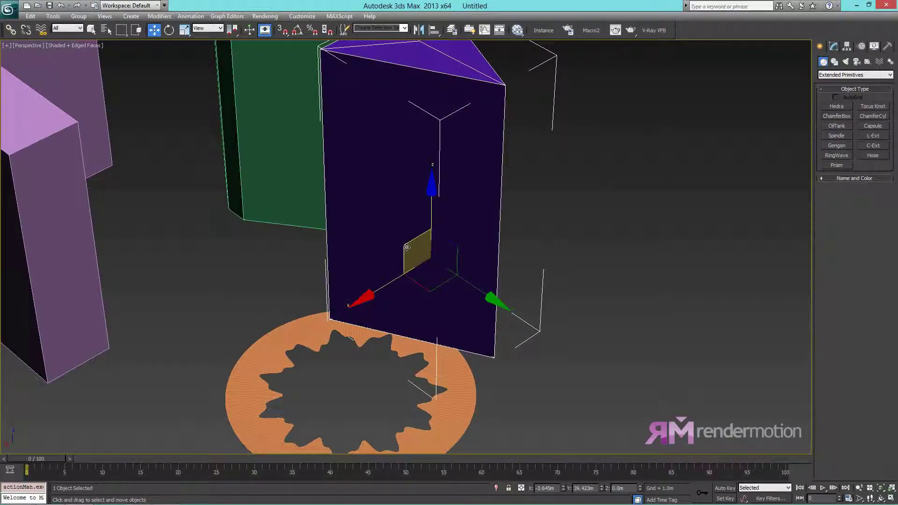
left_click_drag(381, 289, 476, 321)
middle_click_drag(447, 296, 410, 264, "alt")
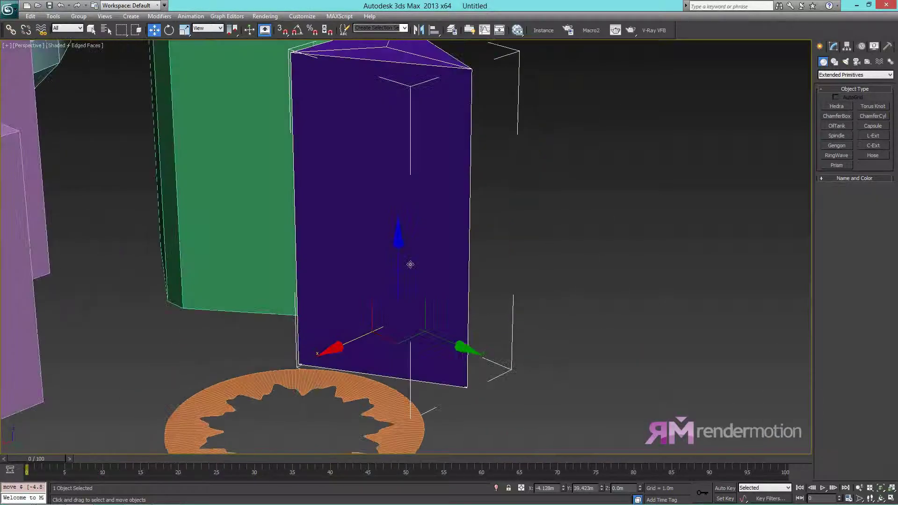
Step: Move the purple prism up the Z axis to about 0.99 m and along the X axis to about -3.74 m
mouse_move(398, 265)
left_mouse_down()
mouse_move(405, 161)
mouse_move(375, 268)
mouse_move(327, 299)
mouse_move(416, 265)
left_mouse_up()
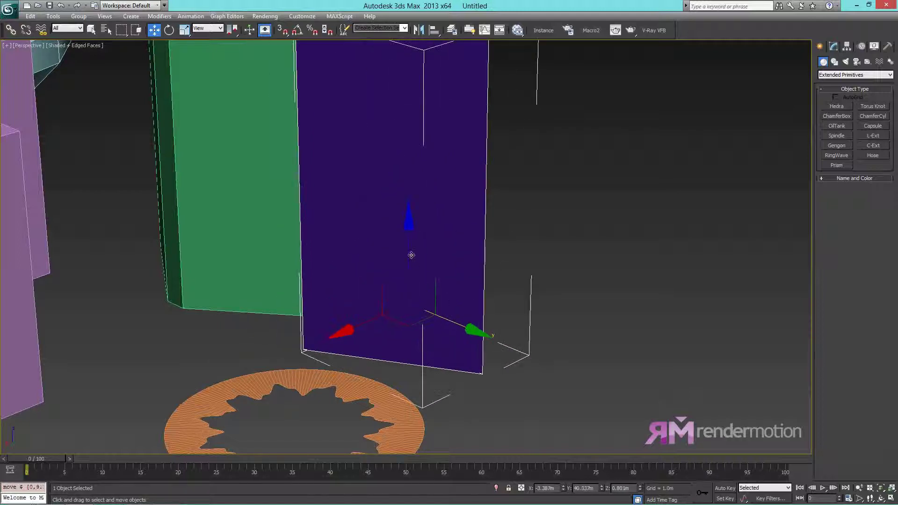
mouse_move(409, 224)
left_mouse_down()
mouse_move(411, 234)
mouse_move(410, 210)
left_mouse_up()
middle_click_drag(400, 271, 392, 300, "alt")
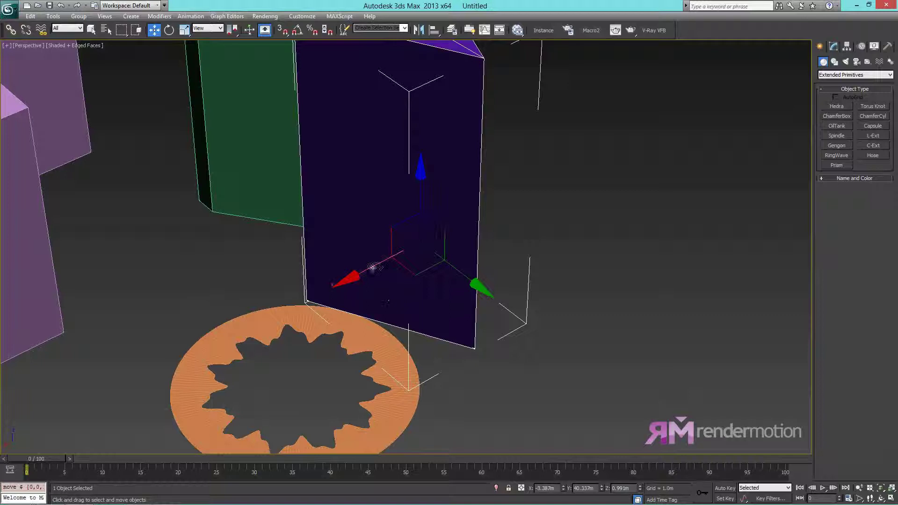
left_click_drag(380, 266, 412, 264)
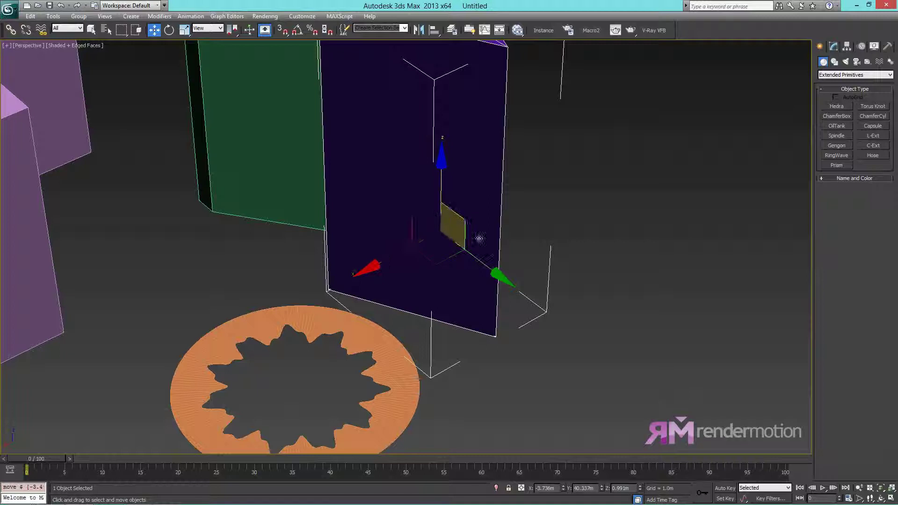
Step: Move the purple prism with two axes constrained at a time, in the YZ, XY and XZ planes
left_click_drag(479, 238, 555, 285)
left_click_drag(527, 312, 542, 299)
scroll(513, 284, "down", 6)
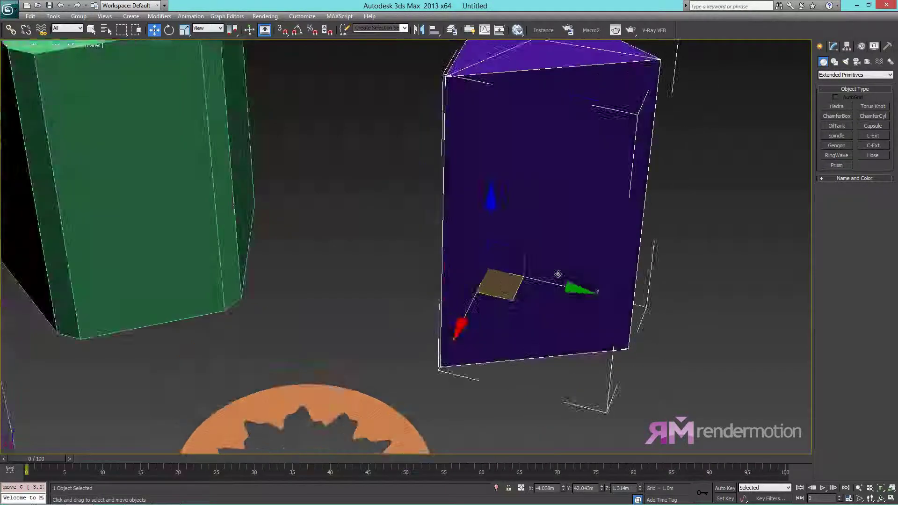
left_click_drag(489, 318, 461, 298)
scroll(530, 326, "up", 6)
middle_click_drag(530, 326, 494, 312, "alt")
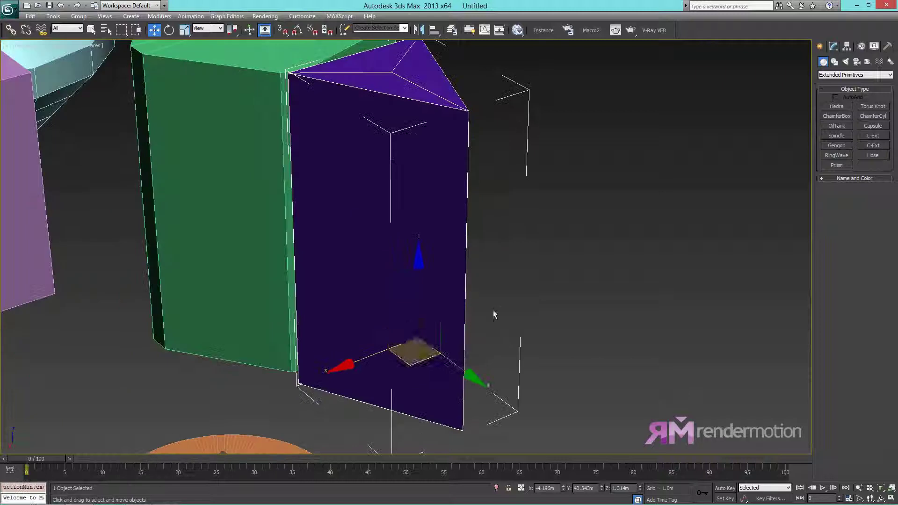
left_click_drag(389, 322, 551, 313)
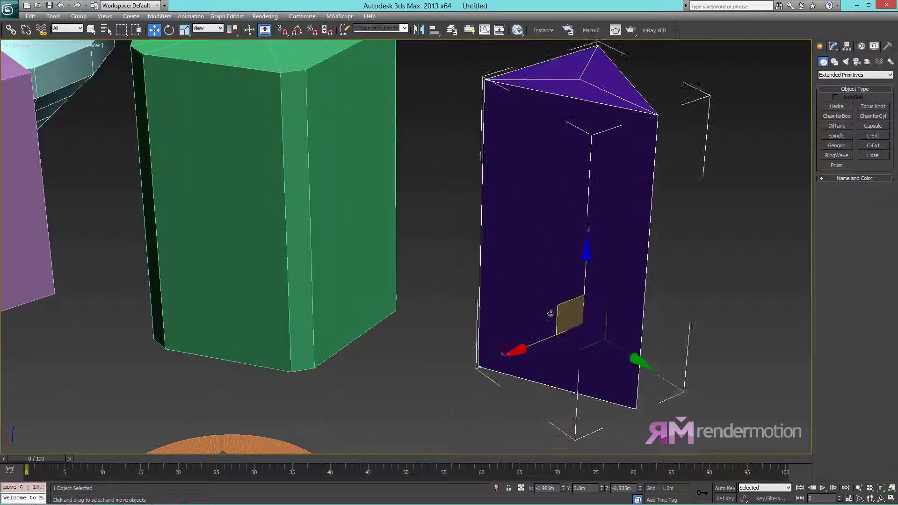
Step: Select the lilac chamfered cylinder and move it across the ground plane to the grid's back corner, about X -5.97 m, Y -3.66 m
scroll(520, 335, "down", 6)
middle_click_drag(520, 336, 467, 278, "alt")
scroll(467, 278, "down", 3)
middle_click_drag(471, 356, 428, 322, "alt")
left_click(415, 308)
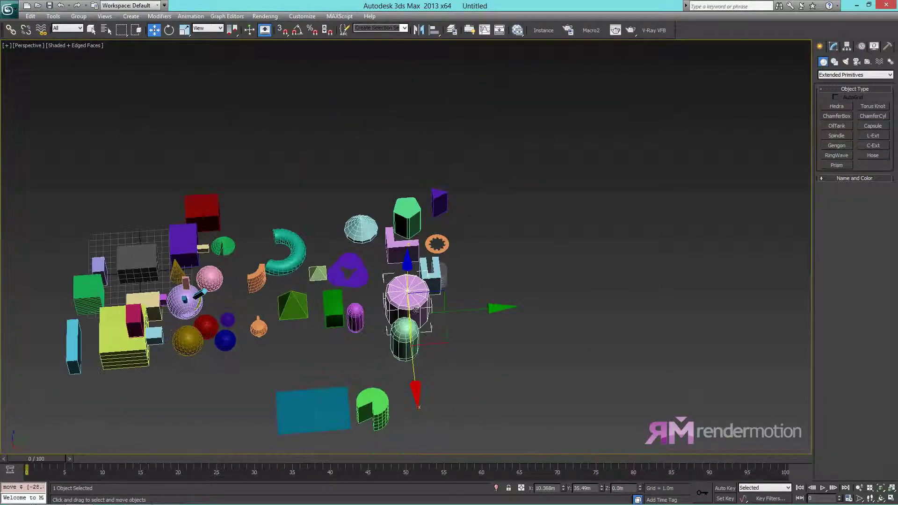
left_click_drag(413, 321, 126, 252)
middle_click_drag(325, 318, 369, 264, "alt")
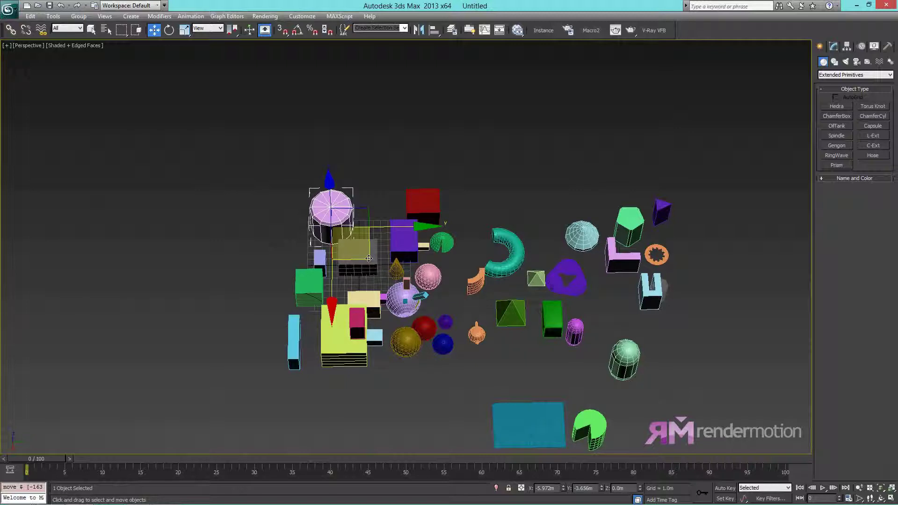
Step: Move the lilac chamfered cylinder across the ground plane past the extended primitives, to about X 19.04 m, Y 45.65 m
left_click_drag(369, 258, 826, 444)
middle_click_drag(677, 367, 491, 302)
left_click_drag(591, 314, 509, 300)
middle_click_drag(460, 290, 537, 324, "alt")
scroll(475, 328, "up", 3)
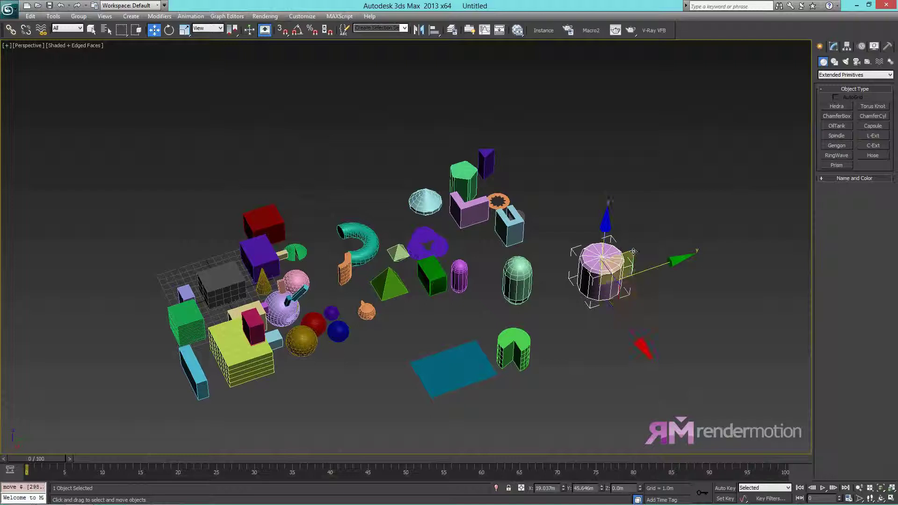
Step: Try to move the lilac chamfered cylinder back towards the grid, and undo the move
left_click_drag(630, 253, 191, 221)
middle_click_drag(191, 221, 594, 300, "alt")
key("ctrl+z")
Step: Move the lilac chamfered cylinder to the grid's back corner, about X -9.29 m, Y -3.47 m, and frame it
scroll(595, 300, "up", 5)
middle_click_drag(654, 307, 389, 248)
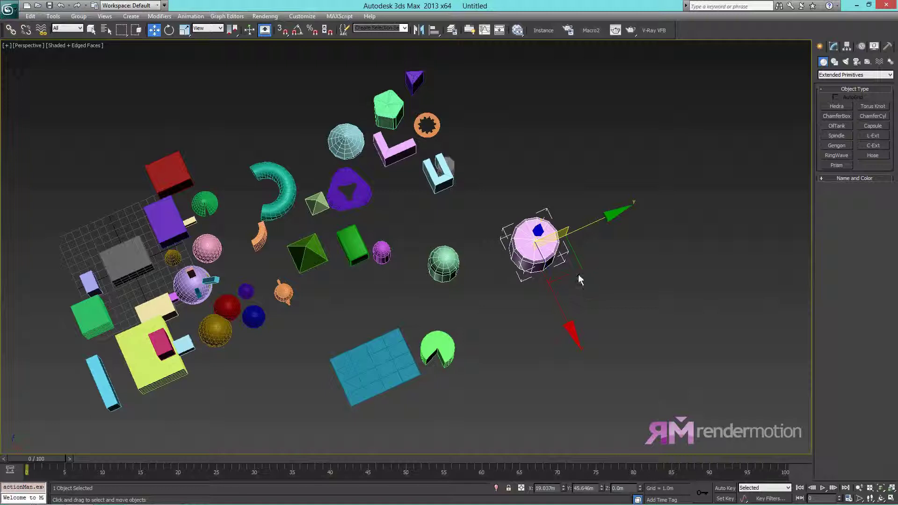
left_click_drag(576, 270, 97, 168)
key("z")
scroll(428, 330, "down", 5)
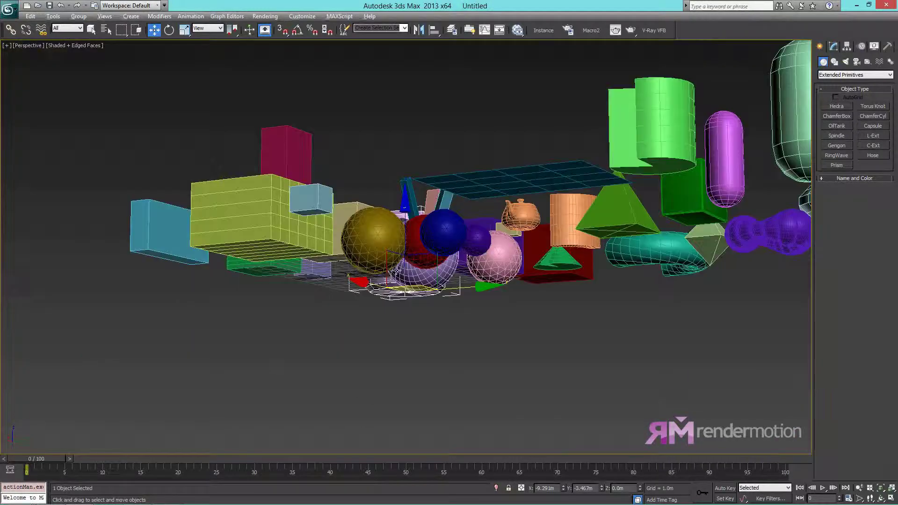
Step: Region-select the group of extended primitives around the spindle, gengon, L-Ext, RingWave and prism
middle_click_drag(396, 271, 477, 339, "alt")
middle_click_drag(477, 339, 420, 220)
middle_click_drag(421, 219, 244, 233)
middle_click_drag(618, 243, 446, 220, "alt")
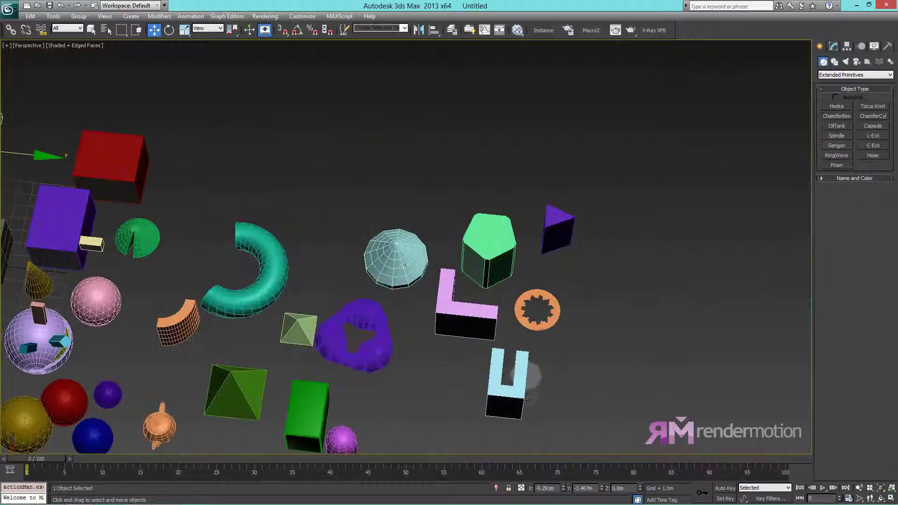
middle_click_drag(405, 264, 465, 304, "alt")
left_click_drag(593, 120, 344, 233)
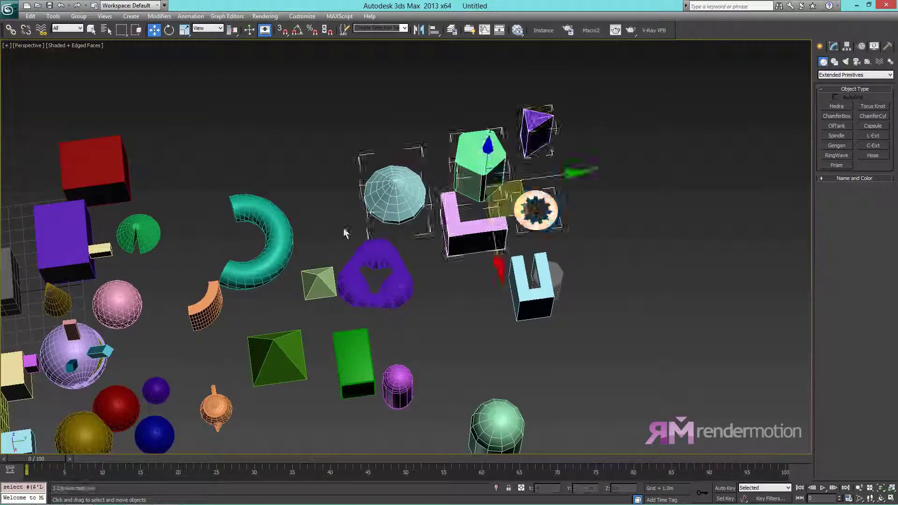
left_click_drag(638, 76, 368, 373)
Step: Region-select the twelve objects from the small pyramid to the prism, including the green box and oil tank, and move them together
scroll(573, 246, "down", 3)
left_click_drag(569, 149, 355, 369)
left_click_drag(591, 100, 347, 383)
left_click_drag(483, 276, 517, 258)
scroll(545, 296, "up", 6)
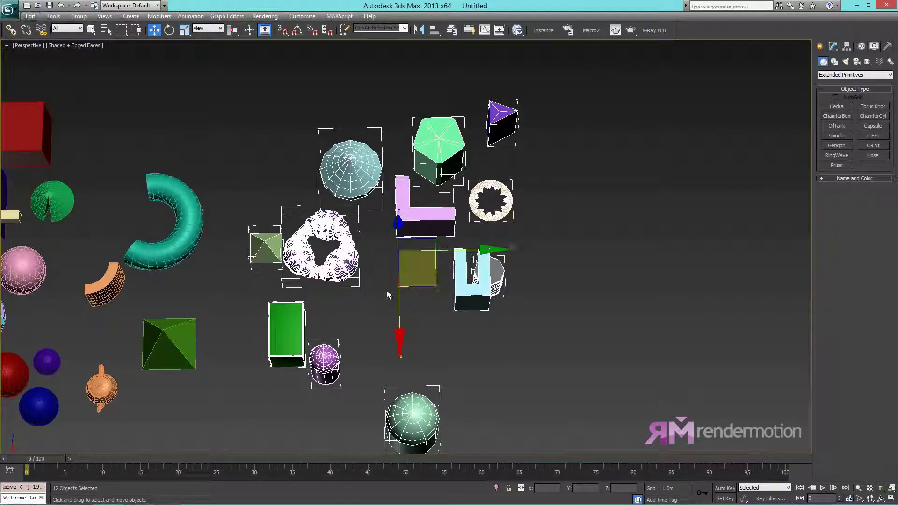
Step: Remove the torus knot, L-Ext, RingWave, C-Ext, green box, capsule, small pyramid and spindle from the selection
left_click(317, 259, "alt")
left_click(379, 284, "alt")
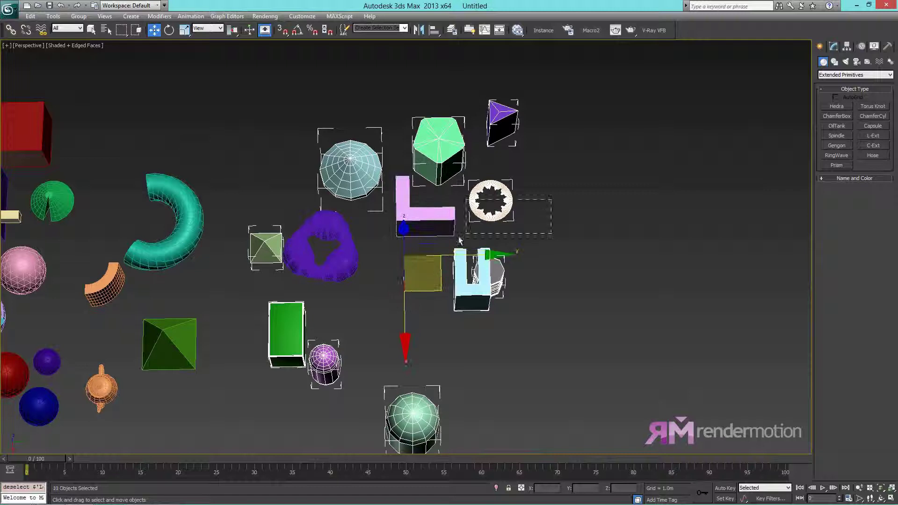
left_click(509, 206, "alt")
left_click(462, 302, "alt")
left_click_drag(345, 353, 300, 391, "alt")
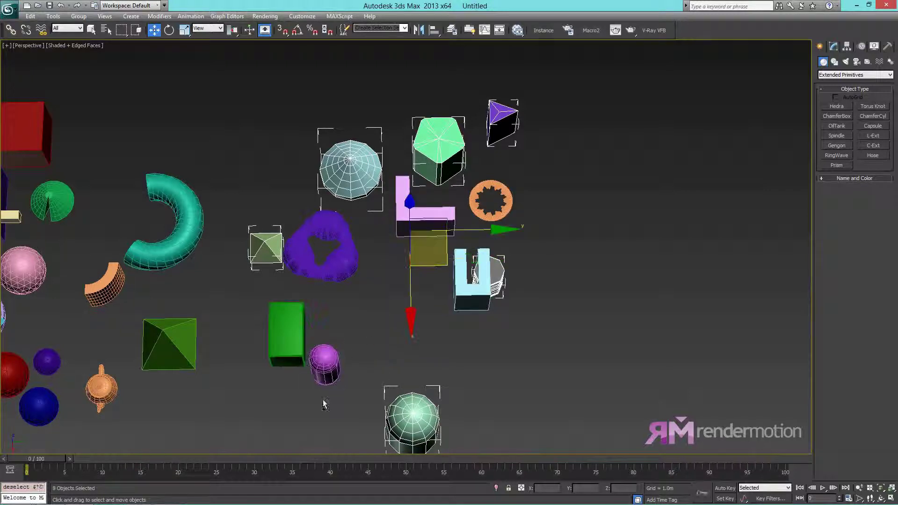
left_click(260, 266, "alt")
left_click(354, 174, "alt")
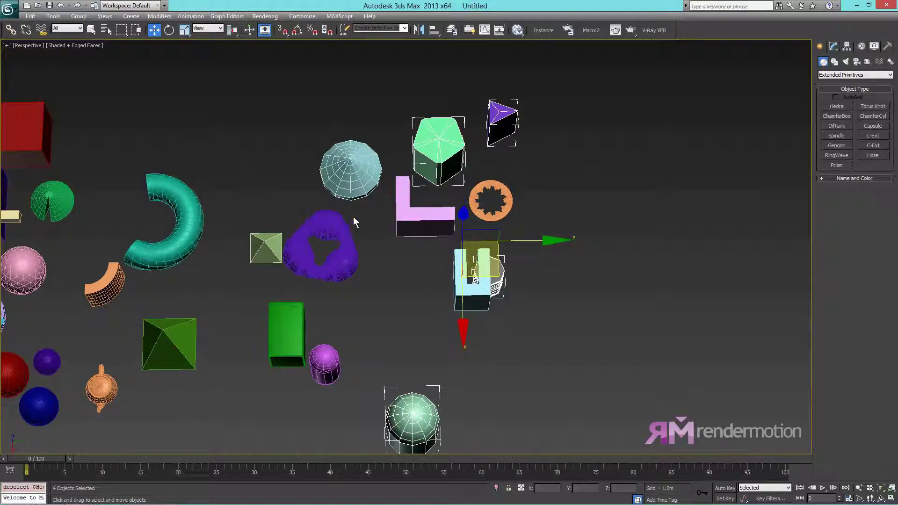
Step: Add the spindle, small pyramid, green box, capsule, torus knot and teal torus to the selection
left_click(349, 177, "ctrl")
left_click(271, 243, "ctrl")
left_click(286, 331, "ctrl")
left_click(330, 358, "ctrl")
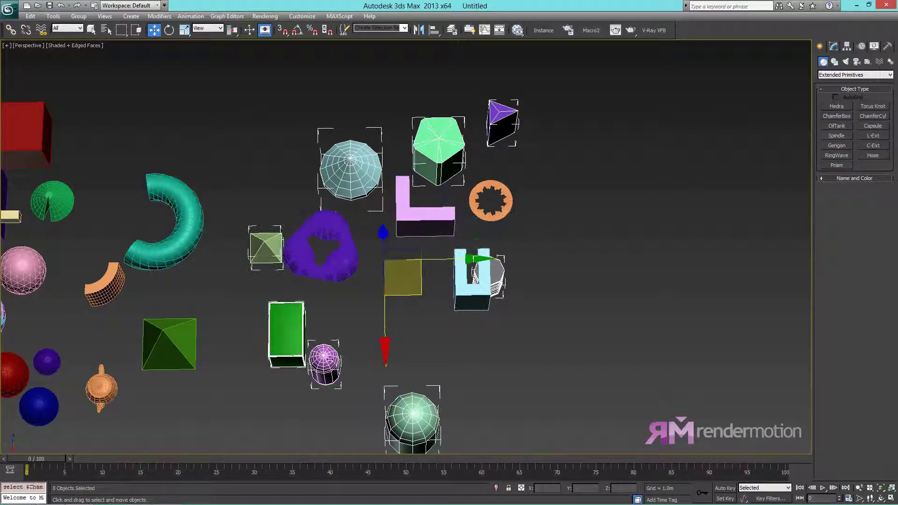
left_click(320, 257, "ctrl")
left_click(180, 201, "ctrl")
Step: Extend the selection by region to the teapot, dark green pyramid, curved orange piece, spheres and boxes near the grid
middle_click_drag(161, 279, 343, 283)
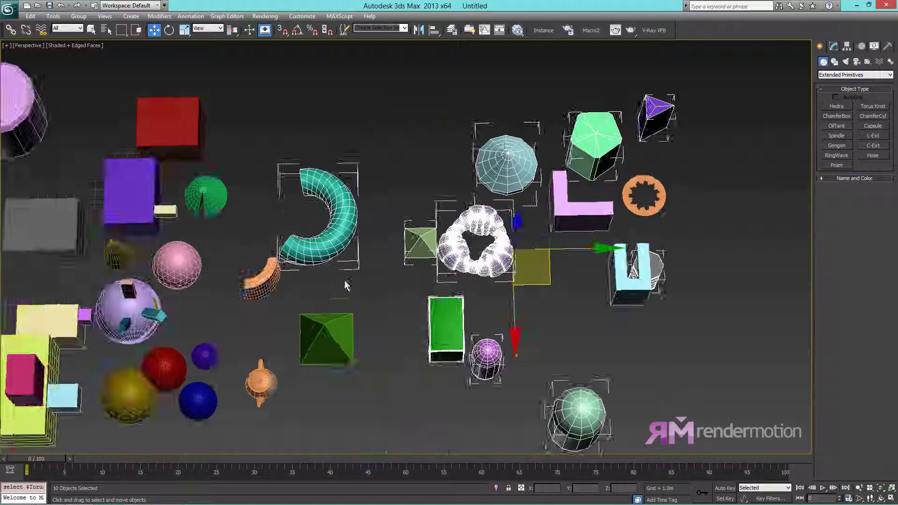
scroll(343, 323, "down", 3)
left_click_drag(338, 375, 247, 248, "ctrl")
left_click_drag(340, 384, 168, 248, "ctrl")
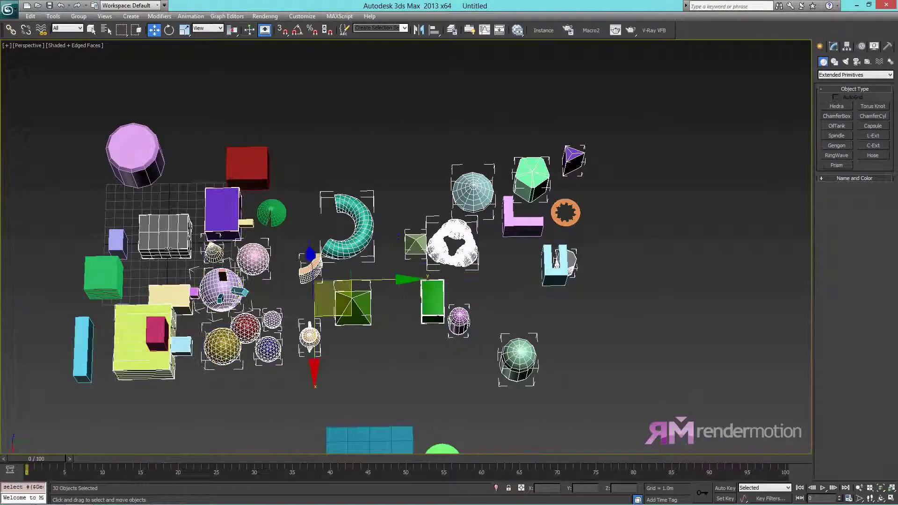
Step: Subtract the boxes and large spheres near the grid from the selection by region, and adjust the selection among the far-end primitives
left_click_drag(136, 384, 260, 225, "alt")
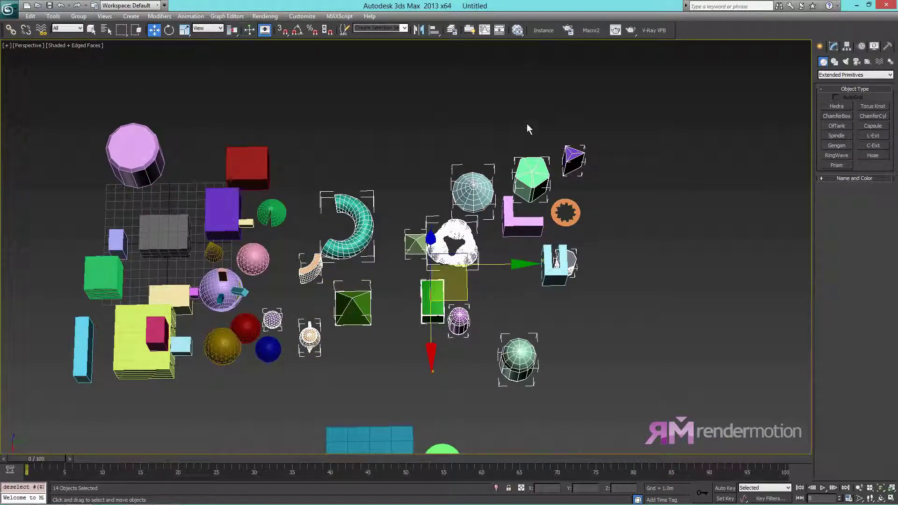
left_click_drag(543, 115, 422, 249, "alt")
left_click_drag(647, 139, 487, 298, "ctrl")
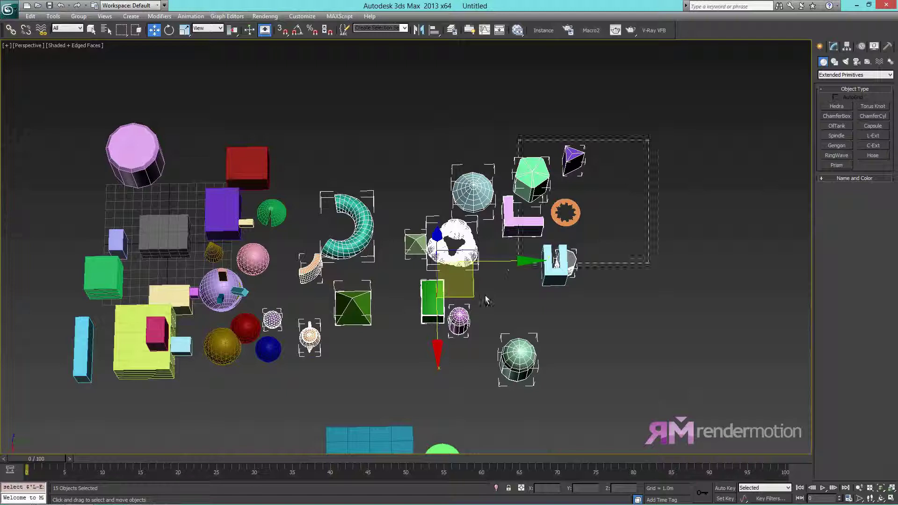
Step: Clear the selection and region-select only the torus knot, green box and capsule
left_click(550, 302)
left_click_drag(495, 261, 367, 321)
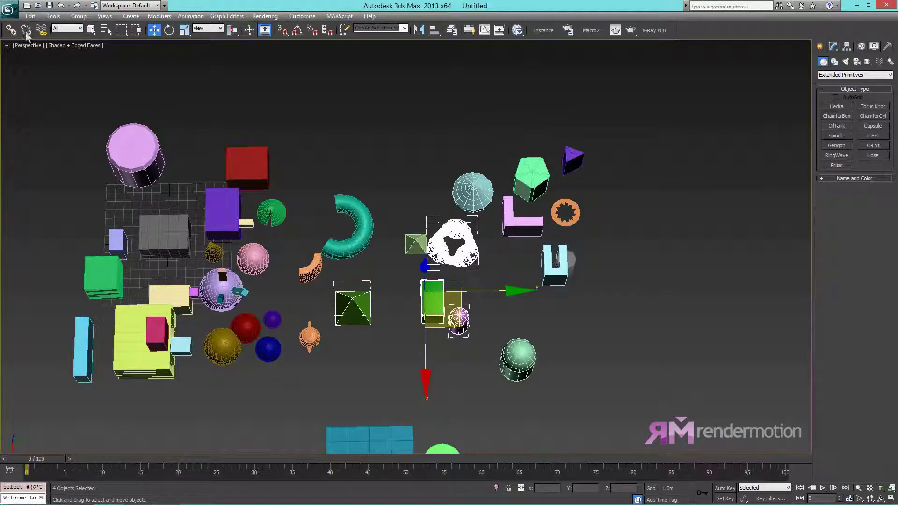
left_click_drag(250, 107, 609, 411)
left_click(485, 287)
left_click_drag(487, 262, 402, 325)
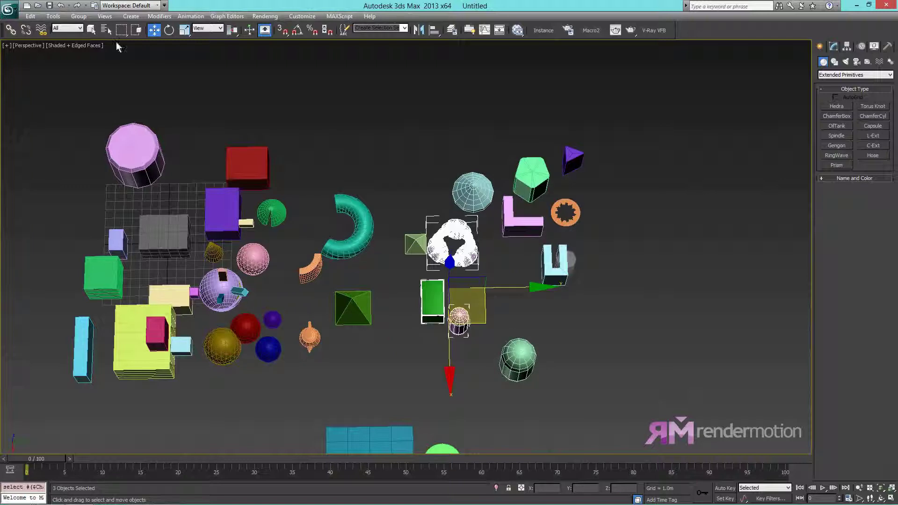
Step: Switch to the Select Object tool and toggle the selection of all the middle and far-end objects by region
left_click(91, 29)
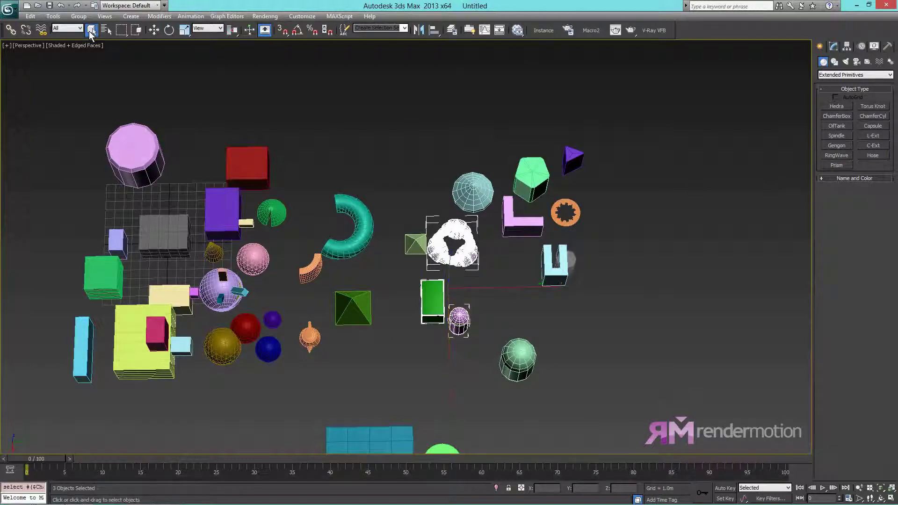
left_click_drag(522, 346, 635, 397, "ctrl")
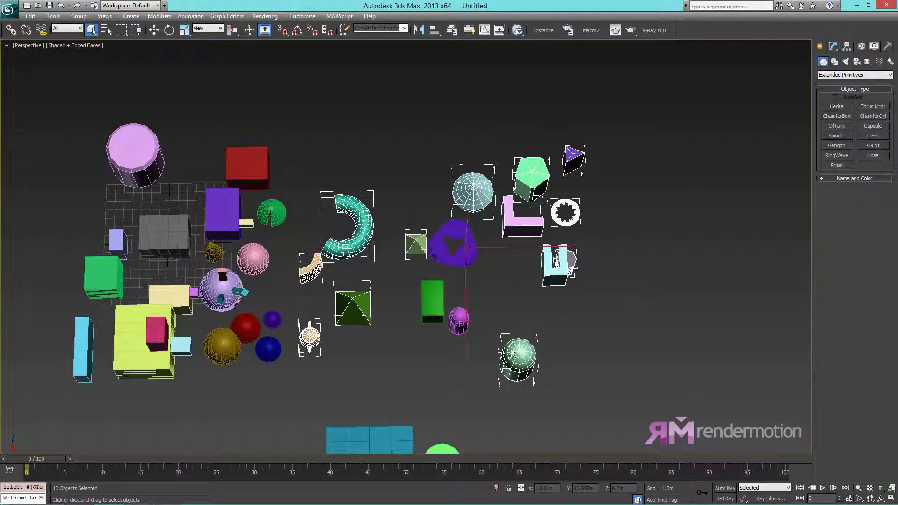
middle_click_drag(548, 326, 507, 302, "alt")
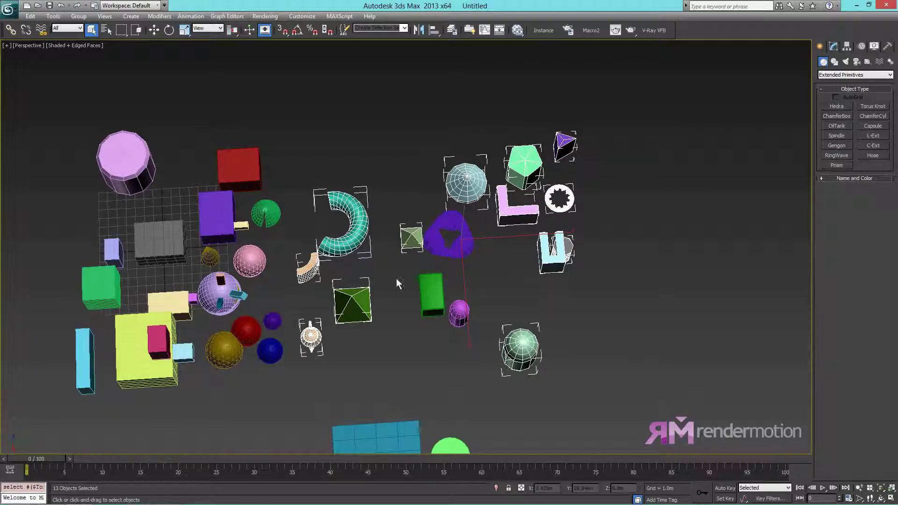
Step: Toggle, add and subtract objects until only the gengon, prism, RingWave and L-Ext are selected
key("ctrl+i")
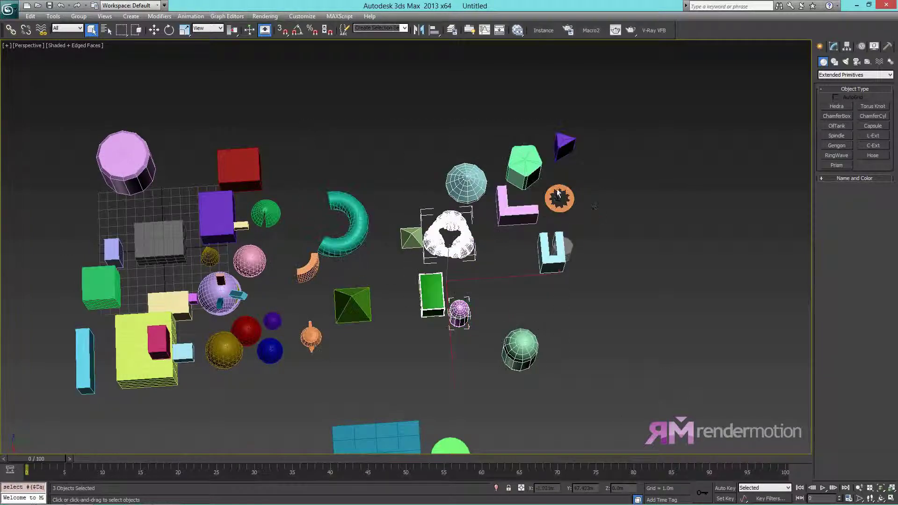
left_click_drag(557, 193, 501, 219, "ctrl")
left_click_drag(442, 158, 499, 360, "alt")
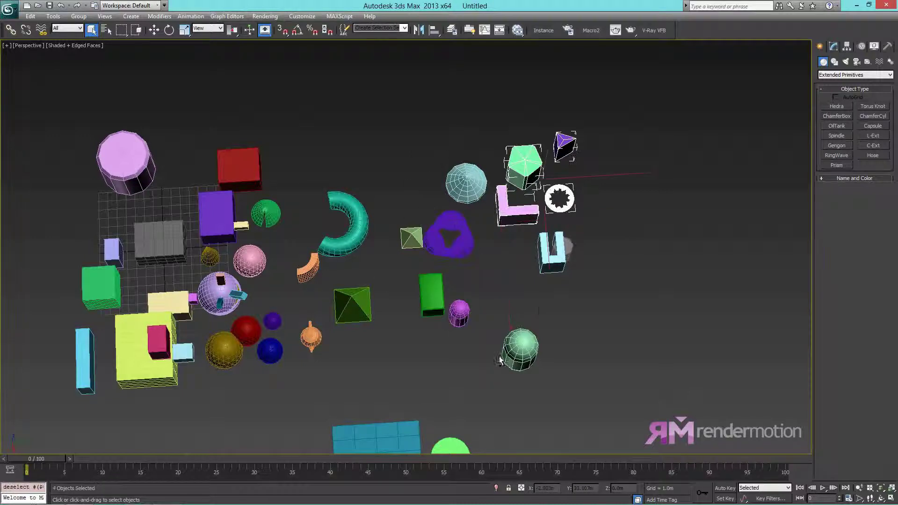
Step: Repeatedly toggle the selection of the middle and far-end objects by region, ending with the inverse of the original far-end selection
left_click_drag(620, 359, 374, 62, "shift")
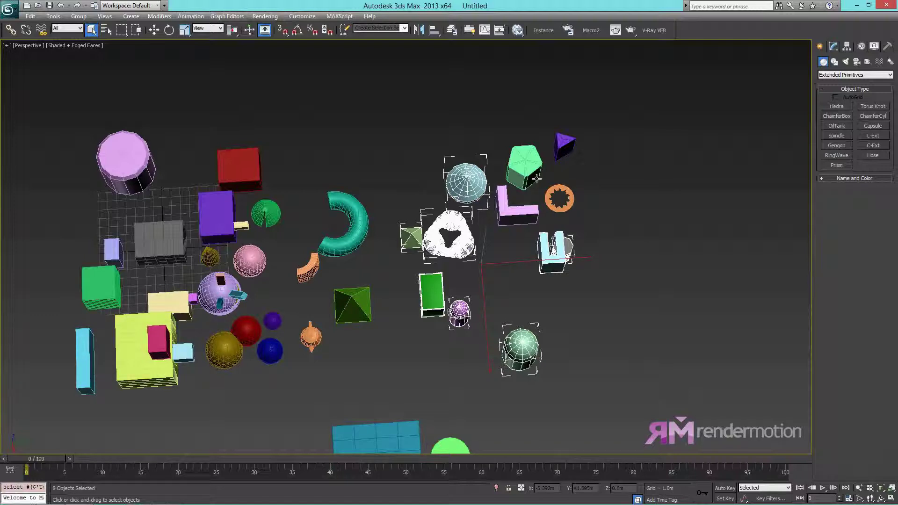
left_click_drag(635, 77, 362, 408, "shift")
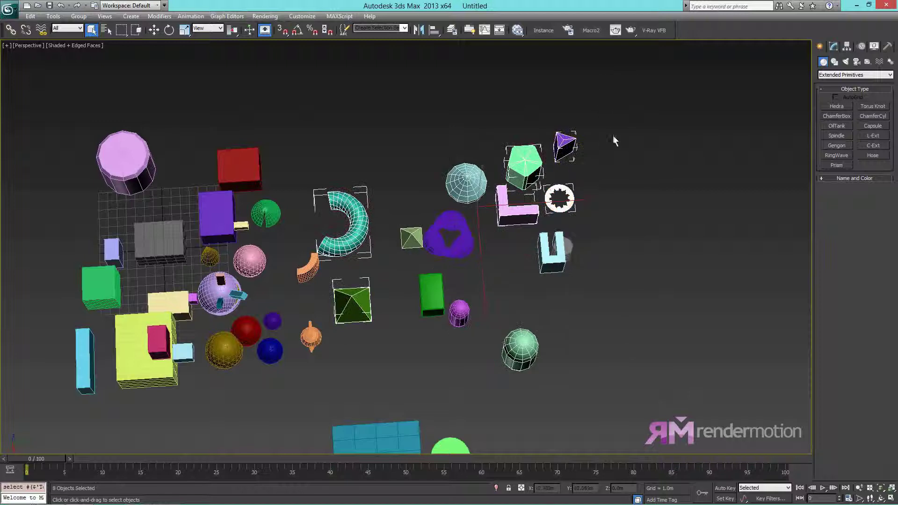
left_click_drag(627, 110, 347, 382, "shift")
left_click_drag(642, 108, 354, 400, "shift")
left_click_drag(617, 128, 363, 375, "shift")
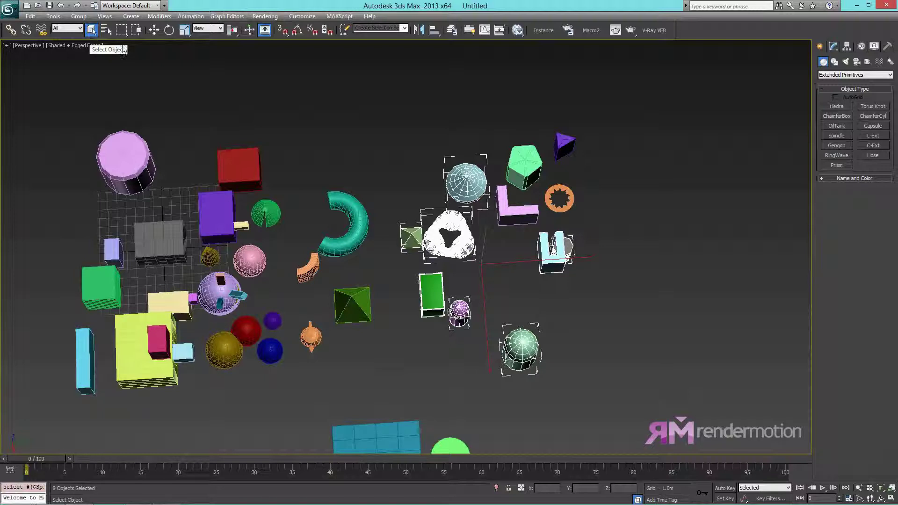
Step: With the Move tool, add the gengon, prism, RingWave and L-Ext to the selection by region and subtract the C-Ext and its neighbour
left_click(157, 31)
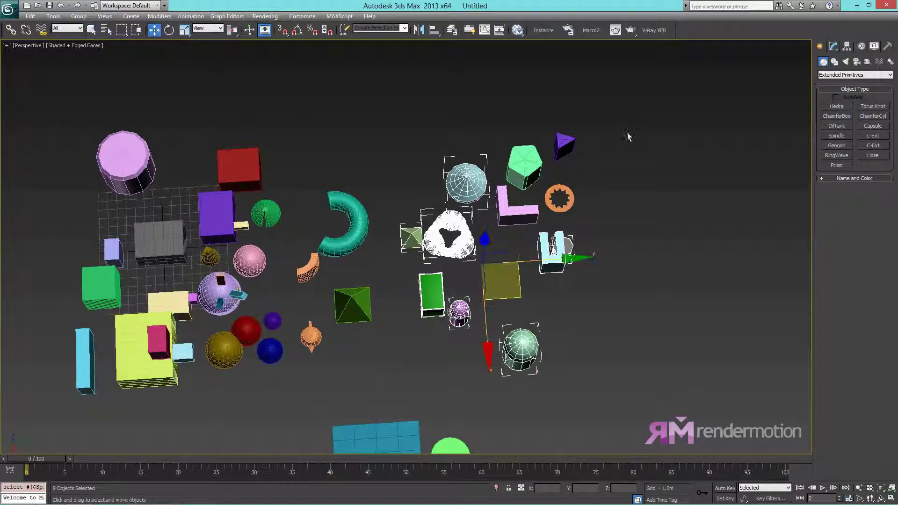
left_click_drag(627, 137, 490, 210, "ctrl")
left_click_drag(625, 216, 549, 281, "alt")
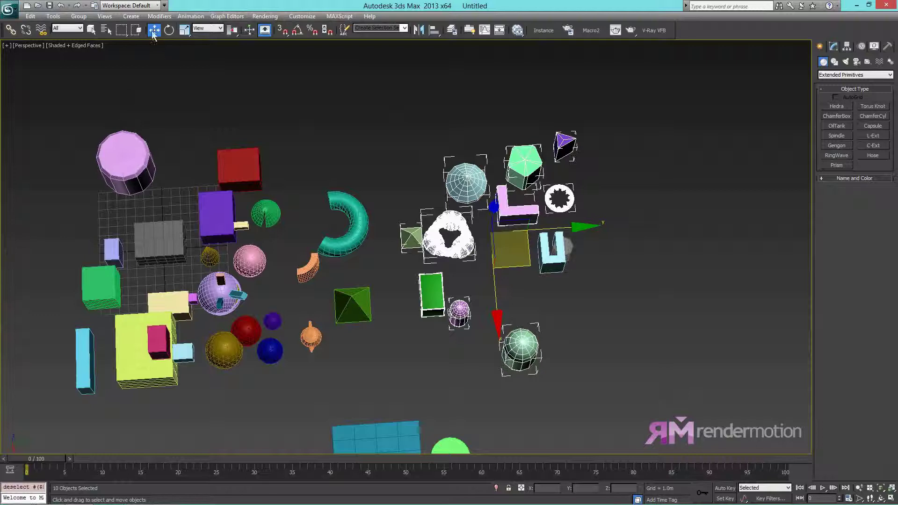
Step: Switch to the Rotate tool, select only the teal partial torus and zoom in on it
middle_click_drag(214, 204, 189, 167, "alt")
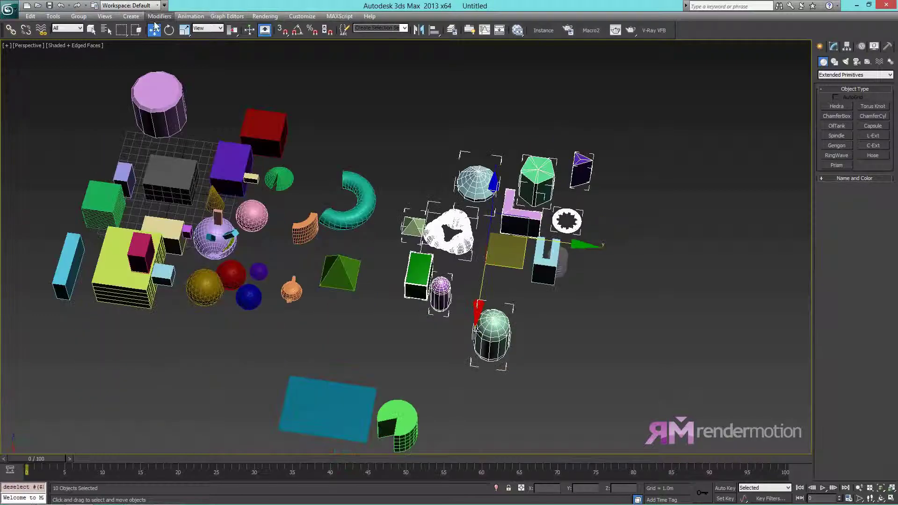
left_click(169, 33)
middle_click_drag(275, 233, 297, 222, "alt")
left_click_drag(329, 220, 348, 295)
key("z")
middle_click_drag(370, 318, 332, 294, "alt")
left_click_drag(607, 191, 468, 259)
key("z")
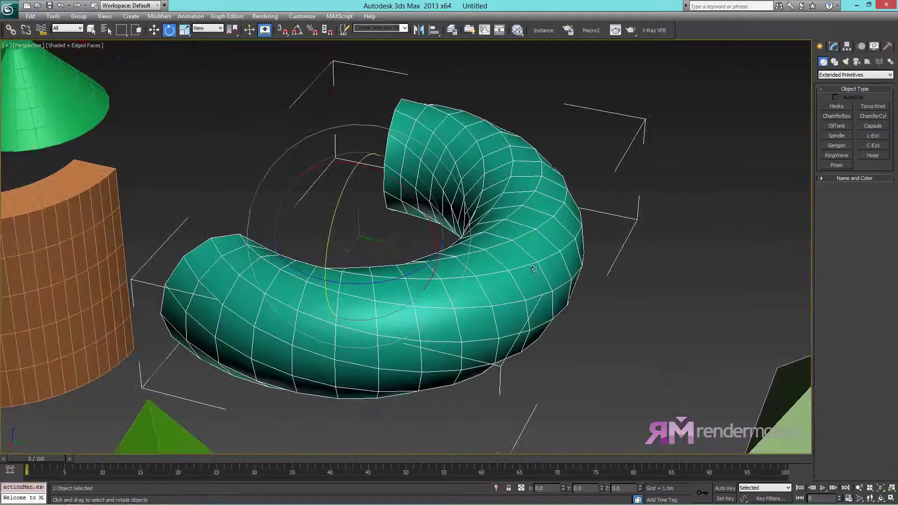
middle_click_drag(600, 263, 470, 199, "alt")
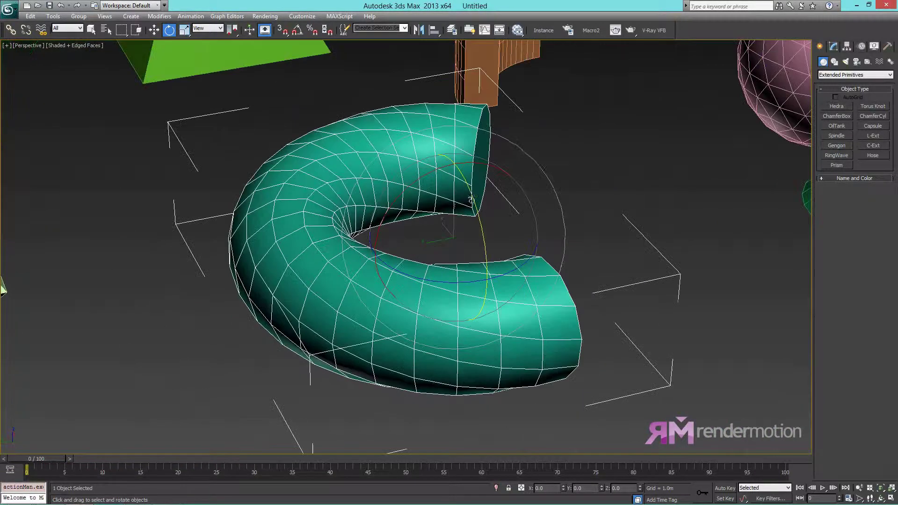
Step: Rotate the teal torus about its individual axes using single-axis rotation
left_click_drag(471, 195, 496, 188)
left_click_drag(389, 264, 400, 243)
middle_click_drag(400, 243, 404, 257, "alt")
middle_click_drag(387, 193, 539, 189, "alt")
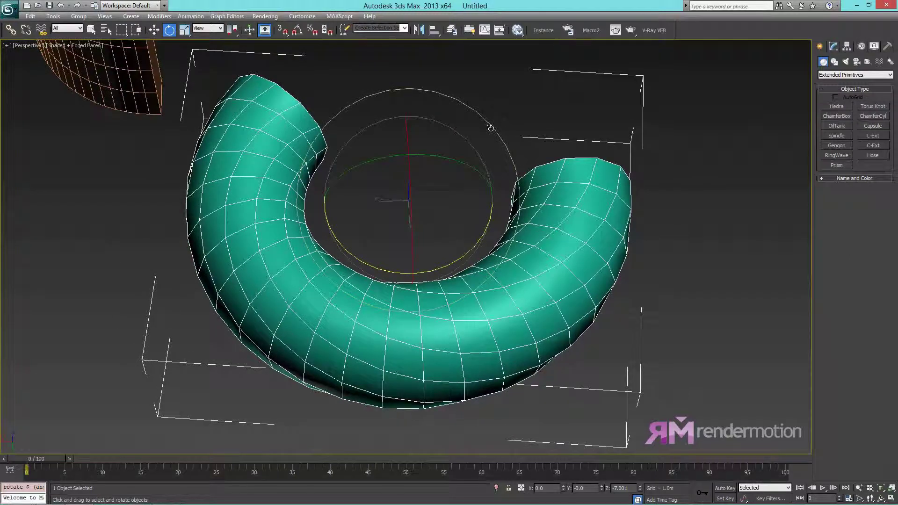
Step: Rotate the teal torus in the plane of the view, and tumble it freely around all axes
left_click_drag(490, 127, 621, 263)
middle_click_drag(621, 263, 442, 206, "alt")
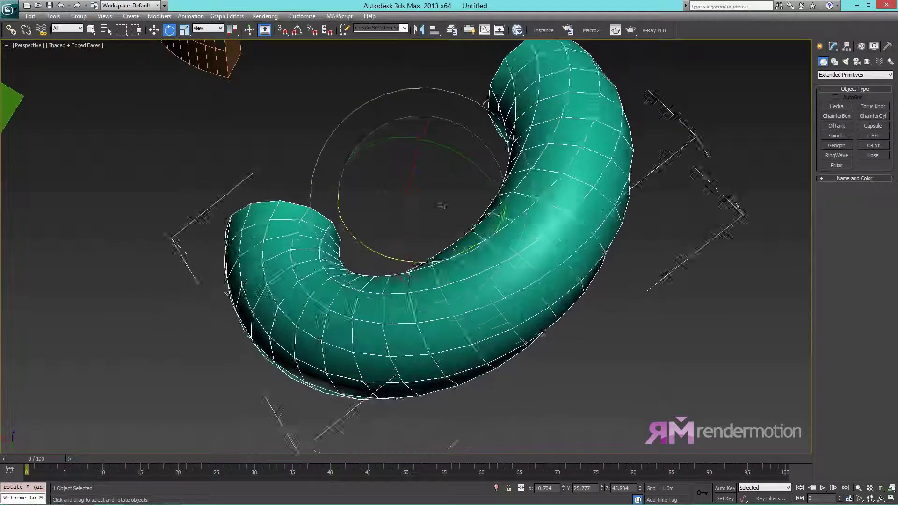
left_click_drag(441, 206, 454, 183)
Step: Clear the torus selection, then switch to the Scale tool and select the dark green chamfered box
scroll(449, 220, "down", 10)
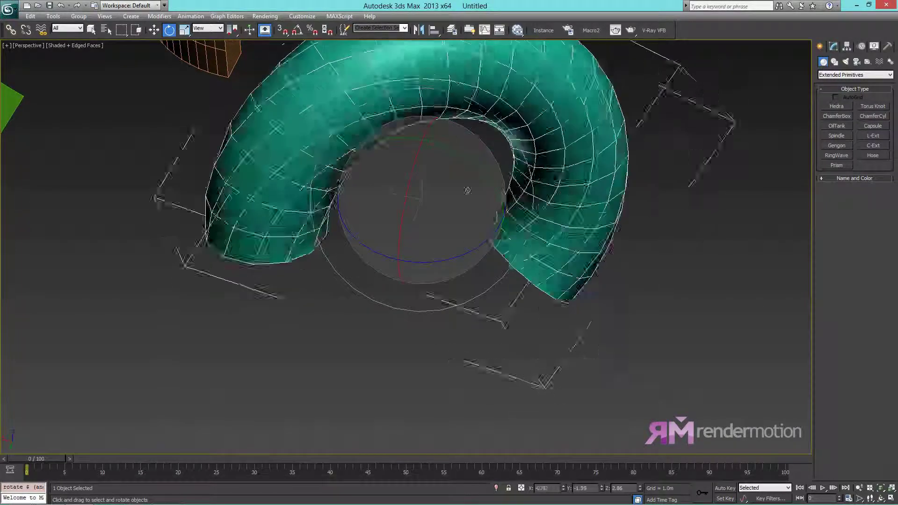
middle_click_drag(315, 256, 447, 219, "alt")
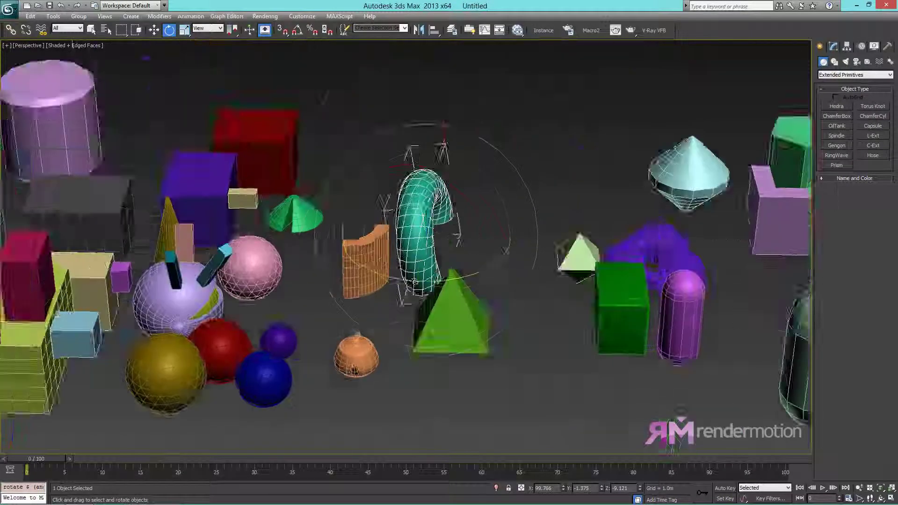
middle_click_drag(472, 414, 457, 309)
left_click(536, 293)
middle_click_drag(287, 90, 222, 80)
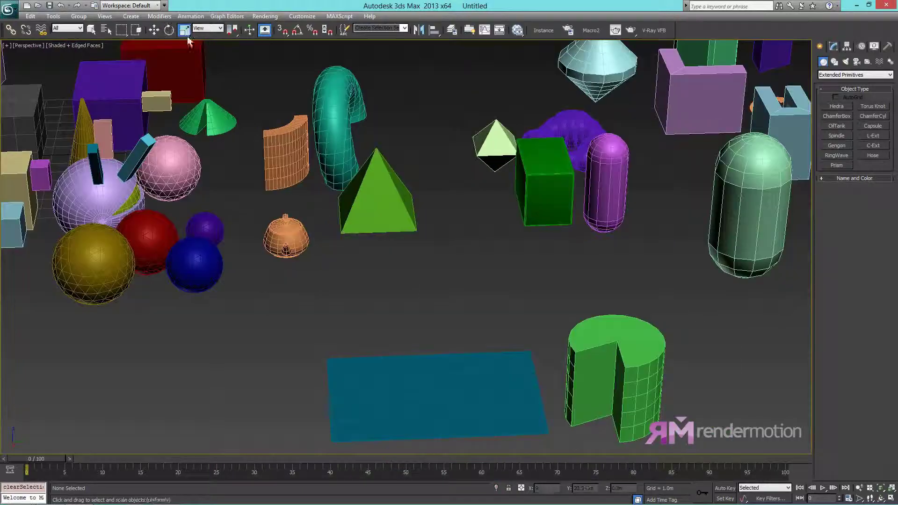
left_click(546, 216)
key("z")
middle_click_drag(528, 224, 547, 264, "alt")
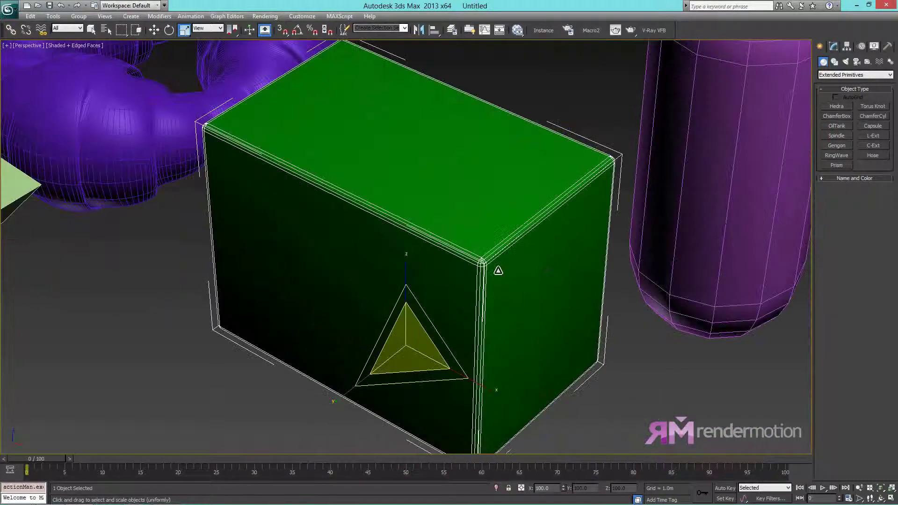
Step: Scale the dark green box along Z to about 74% and along X to about 30%
scroll(498, 270, "down", 4)
middle_click_drag(410, 315, 394, 296, "alt")
scroll(394, 295, "up", 3)
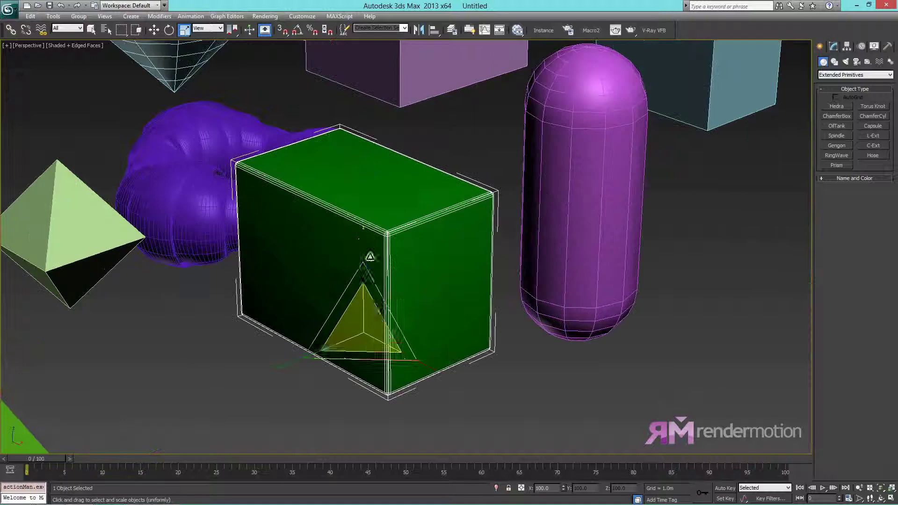
mouse_move(360, 241)
left_mouse_down()
mouse_move(360, 168)
mouse_move(351, 279)
mouse_move(357, 171)
mouse_move(351, 190)
mouse_move(349, 301)
mouse_move(364, 254)
left_mouse_up()
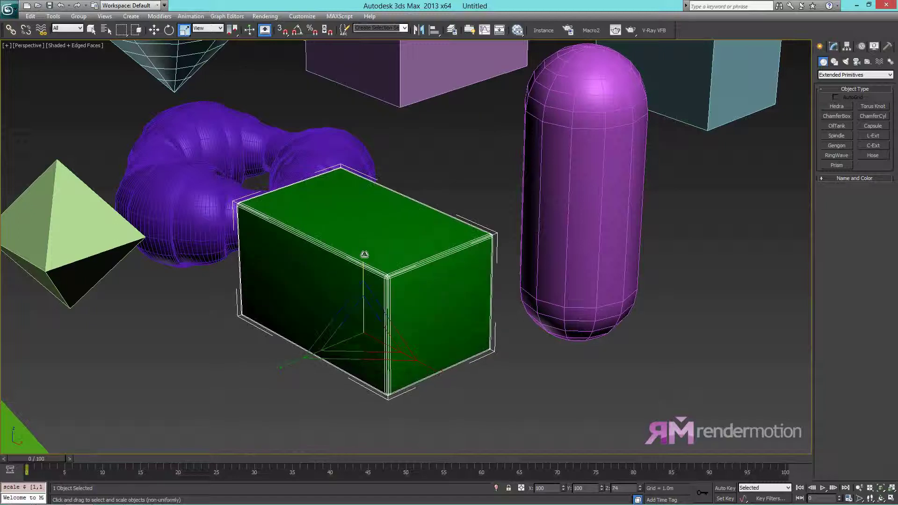
middle_click_drag(439, 316, 482, 309, "alt")
left_click_drag(469, 337, 381, 337)
Step: Scale the dark green box along its Y axis, and enlarge it in the XY plane to about 67% in X
middle_click_drag(382, 338, 331, 355, "alt")
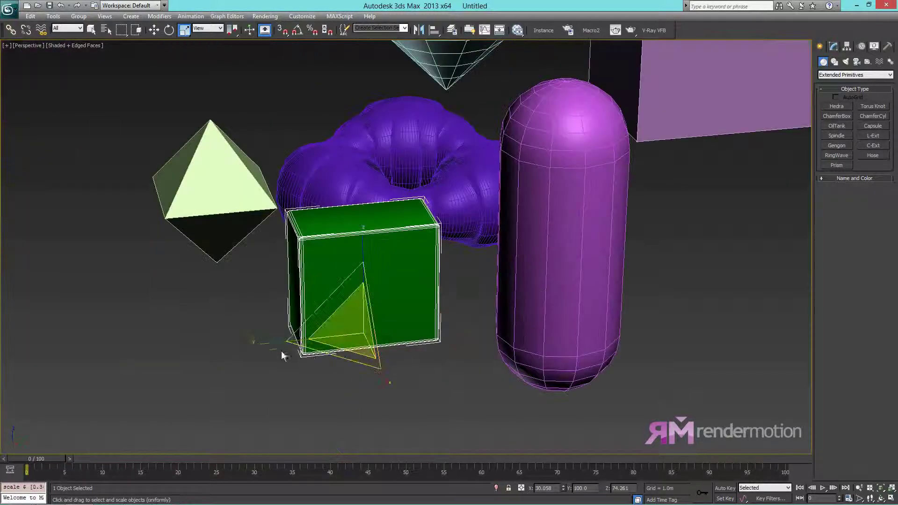
mouse_move(269, 344)
left_mouse_down()
mouse_move(307, 337)
mouse_move(196, 347)
mouse_move(258, 350)
left_mouse_up()
middle_click_drag(258, 350, 360, 334, "alt")
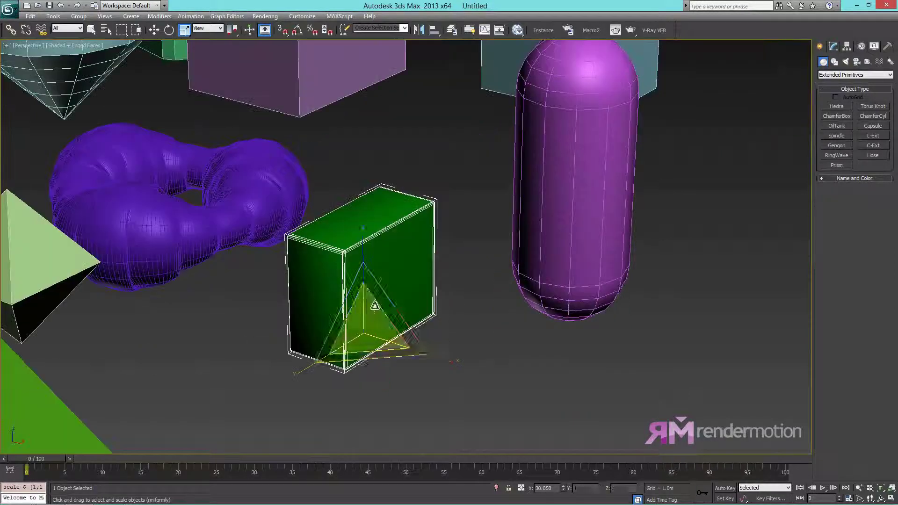
left_click_drag(375, 359, 389, 303)
left_click_drag(373, 192, 406, 385)
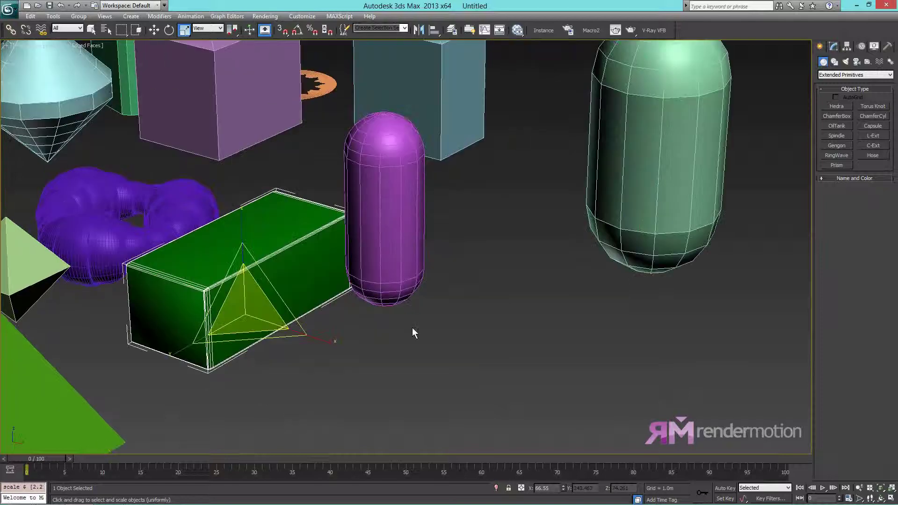
Step: Scale down the magenta capsule and the dark green box using uniform and non-uniform scaling
left_click(398, 301)
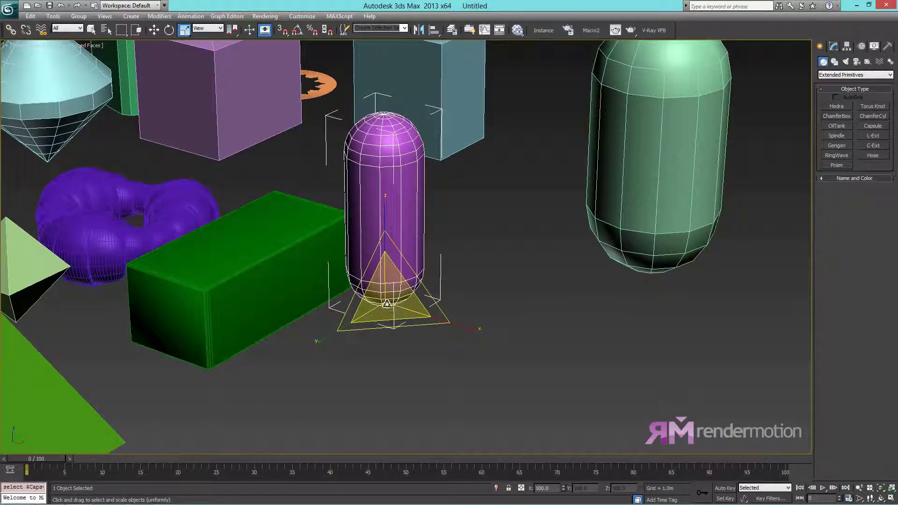
left_click_drag(395, 299, 379, 308)
middle_click_drag(373, 305, 519, 243)
left_click(462, 179)
middle_click_drag(482, 203, 457, 250, "alt")
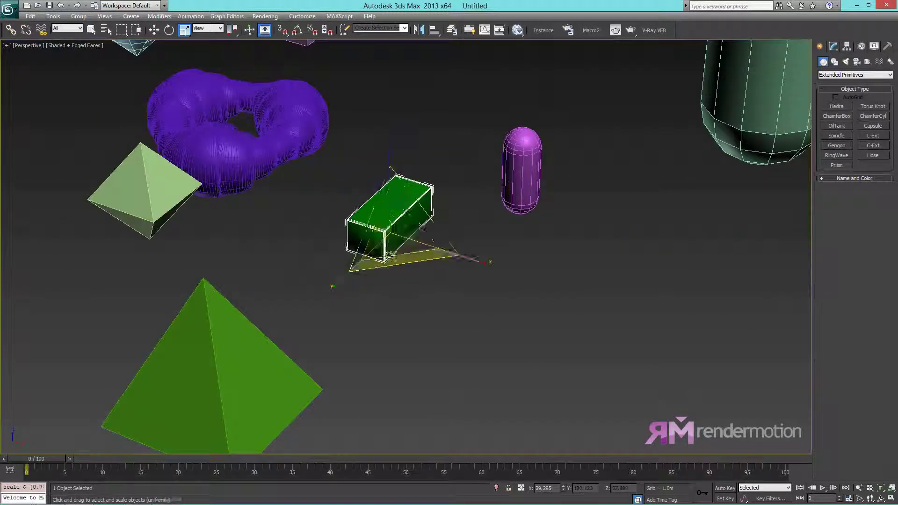
left_click(521, 196)
mouse_move(547, 224)
left_mouse_down()
mouse_move(603, 238)
mouse_move(538, 227)
mouse_move(637, 248)
mouse_move(507, 239)
mouse_move(547, 225)
left_mouse_up()
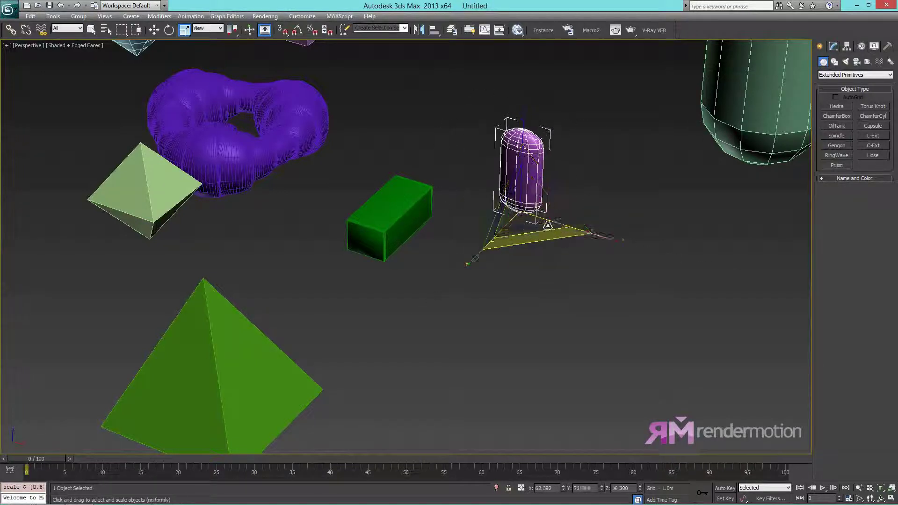
Step: Show all four viewports, select the light-blue box in the Left view and move it away from the other objects
key("alt+w")
right_click(516, 228)
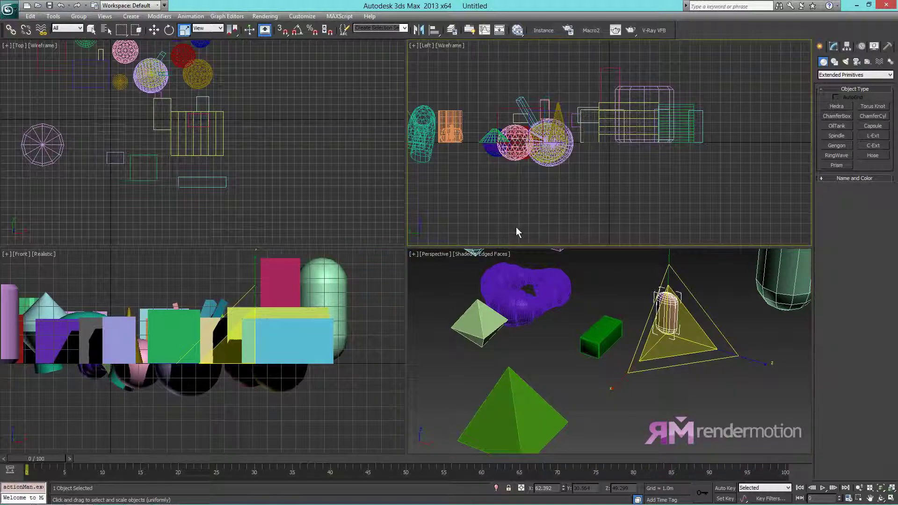
left_click(699, 123)
key("w")
left_click_drag(730, 124, 782, 136)
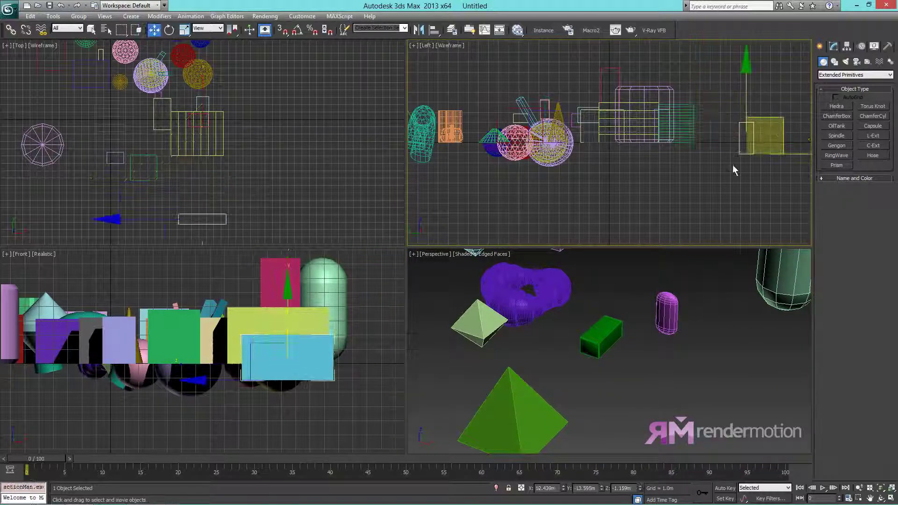
Step: Try to enlarge the light-blue box with the Scale tool in the maximized Left view
key("alt+w")
middle_click_drag(490, 170, 167, 155)
scroll(364, 234, "up", 4)
key("e")
key("r")
left_click_drag(340, 225, 473, 212)
Step: Return to the maximized perspective view, zoom to the light-blue box and undo its last scaling
key("alt+w")
middle_click(554, 364)
key("alt+w")
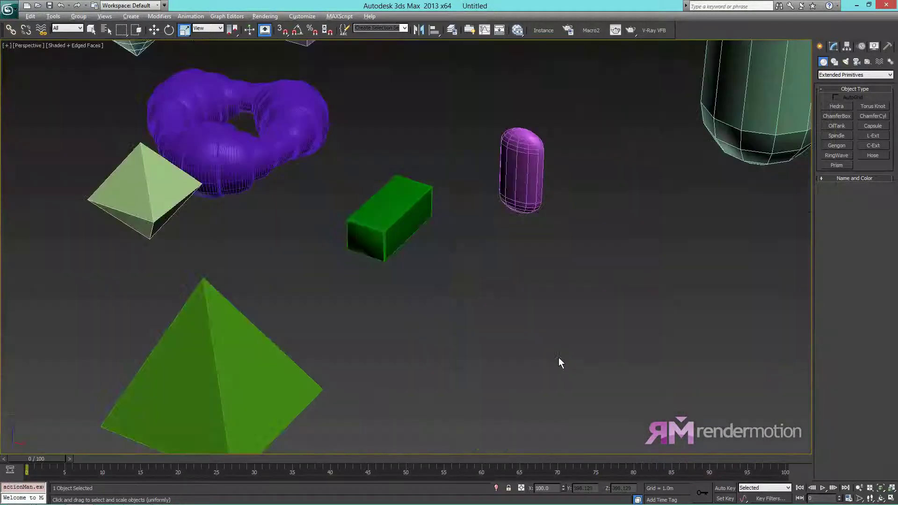
key("z")
scroll(538, 253, "down", 3)
middle_click_drag(448, 316, 475, 313, "alt")
key("ctrl+z")
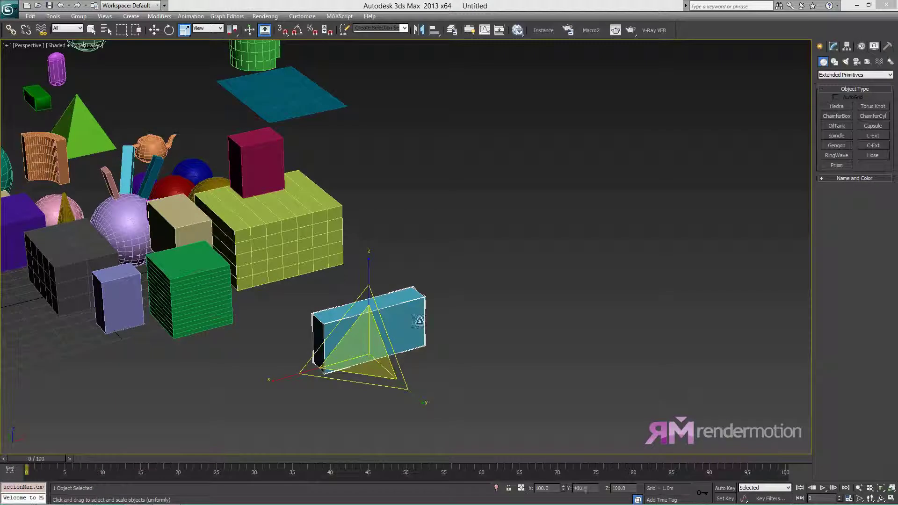
Step: Scale the light-blue box uniformly to about 65% in the Left view and return to the maximized perspective view
middle_click_drag(465, 312, 418, 307, "alt")
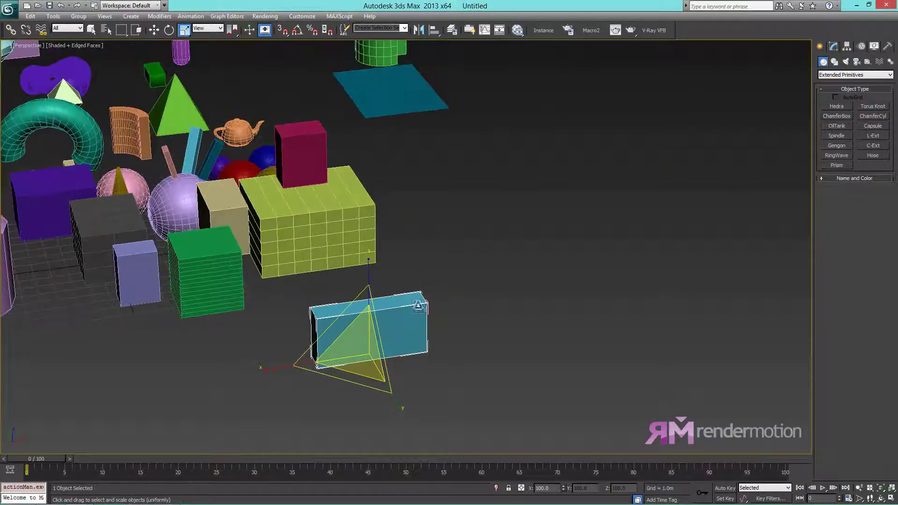
key("alt+w")
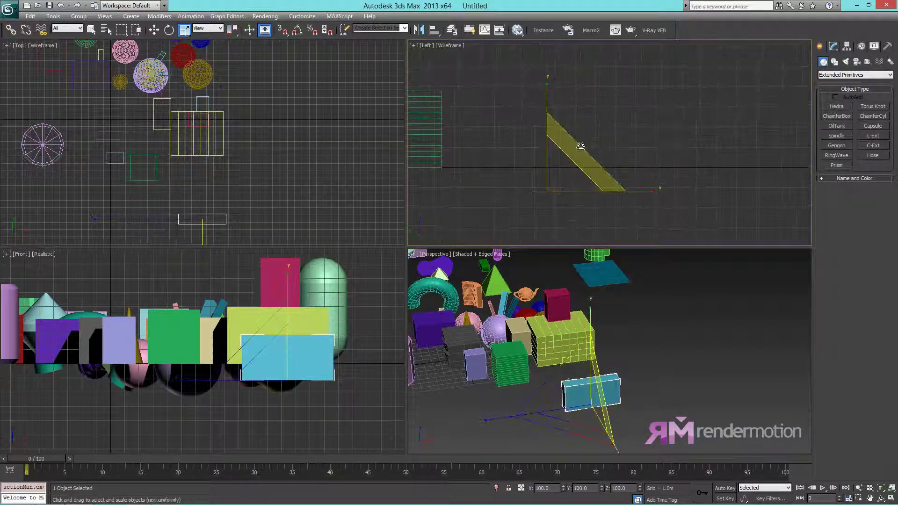
left_click_drag(580, 146, 540, 213)
middle_click_drag(488, 380, 572, 346)
scroll(572, 346, "down", 2)
key("alt+w")
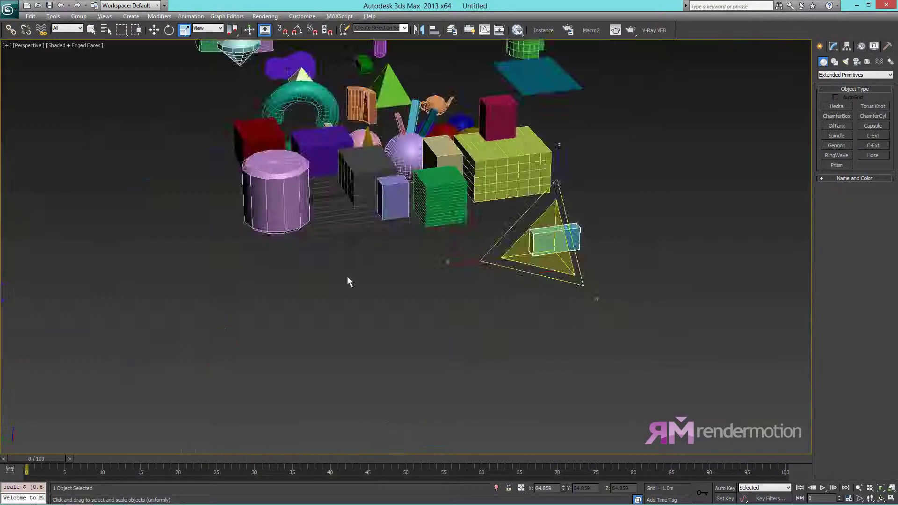
Step: Set the light-blue box's local X scale to 60.859 with Scale Transform Type-In and close the dialog
middle_click_drag(347, 279, 446, 295, "alt")
middle_click_drag(446, 296, 487, 308)
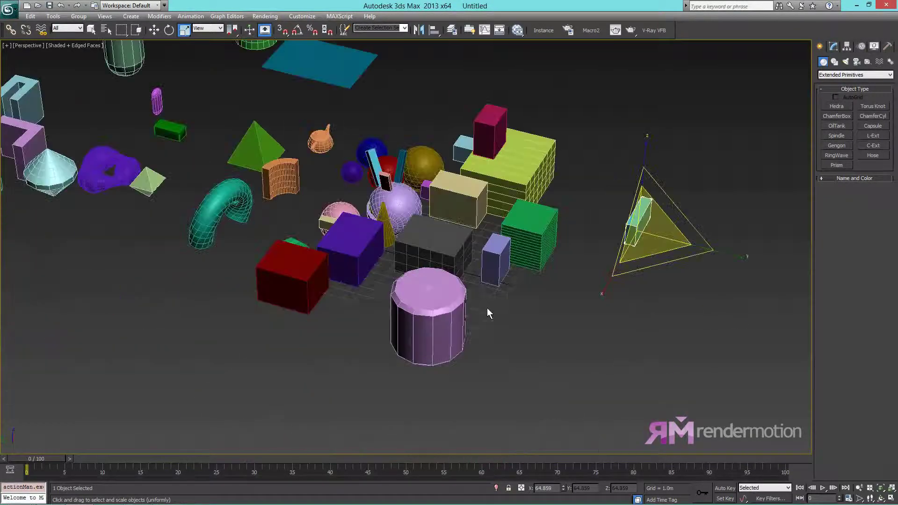
middle_click_drag(310, 239, 335, 296)
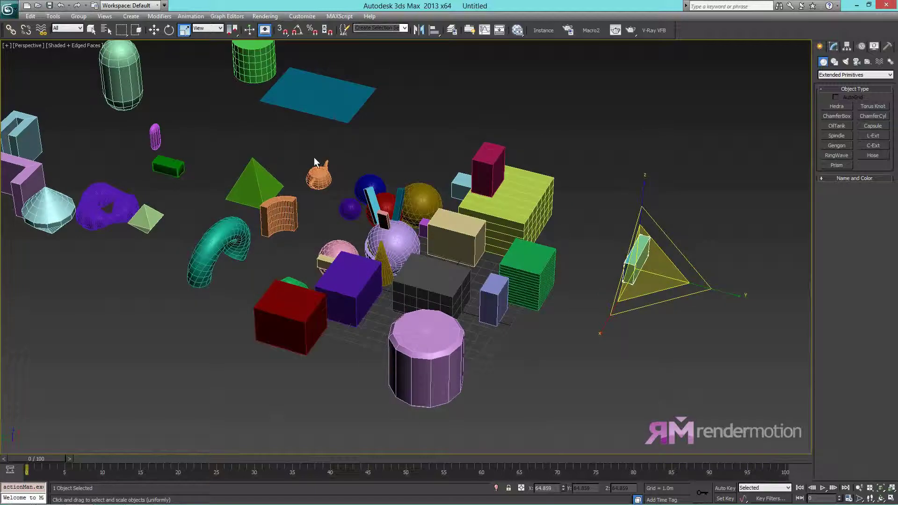
middle_click_drag(313, 157, 310, 172)
key("F12")
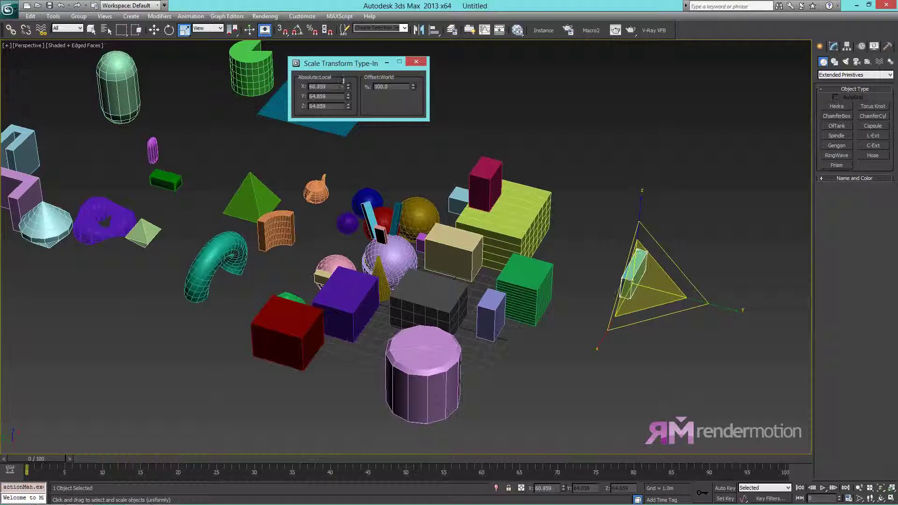
left_click(415, 62)
Step: Reopen Scale Transform Type-In and place the dialog clear of the light-blue box, with the box framed in closer view
middle_click_drag(423, 75, 465, 251, "alt")
key("F12")
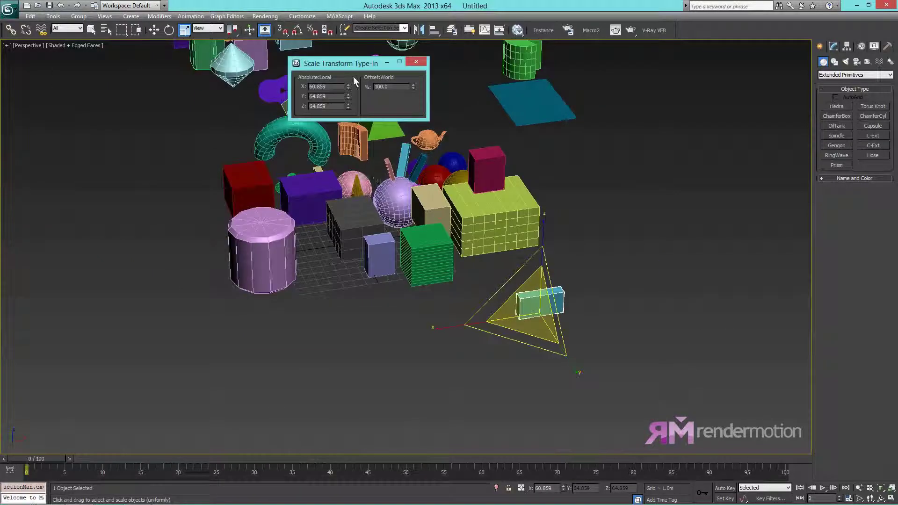
left_click_drag(354, 82, 362, 342)
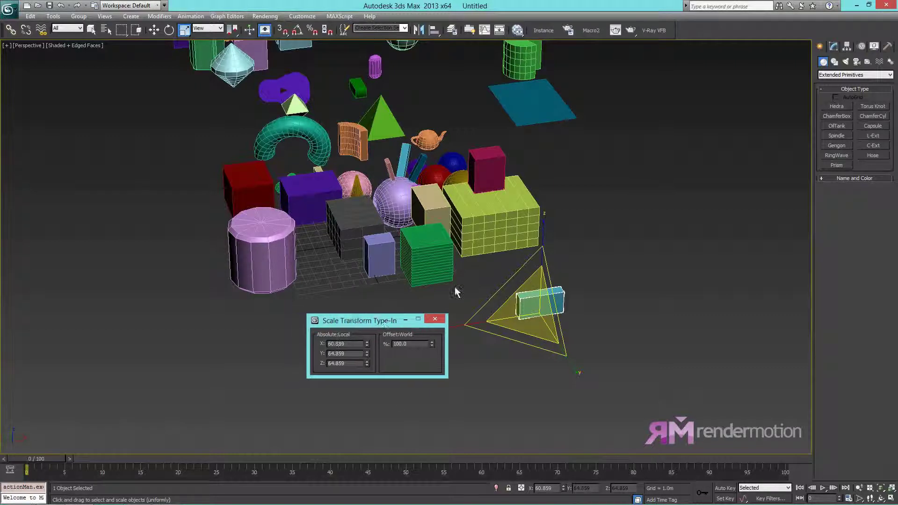
left_click_drag(348, 321, 656, 175)
scroll(516, 344, "up", 5)
middle_click_drag(521, 371, 440, 290)
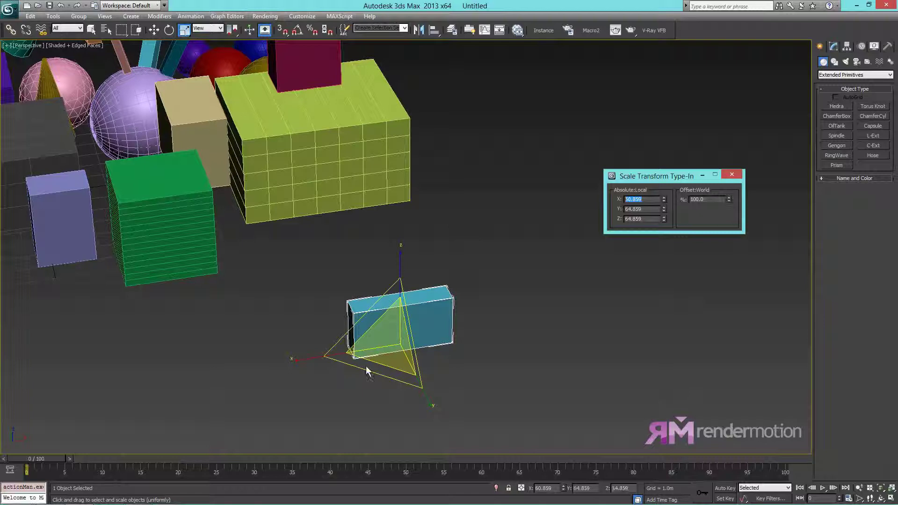
Step: Set the light-blue box's local X scale to 9.9 in Scale Transform Type-In
double_click(642, 200)
type("9.9")
key("Return")
Step: Set the light-blue box's local X, Y and Z scale to 100 each
type("100")
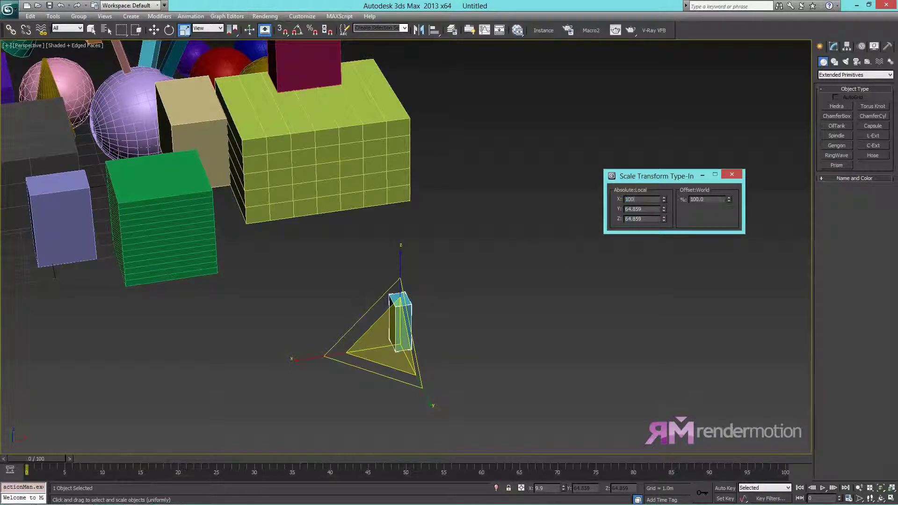
key("Tab")
type("100")
key("Tab")
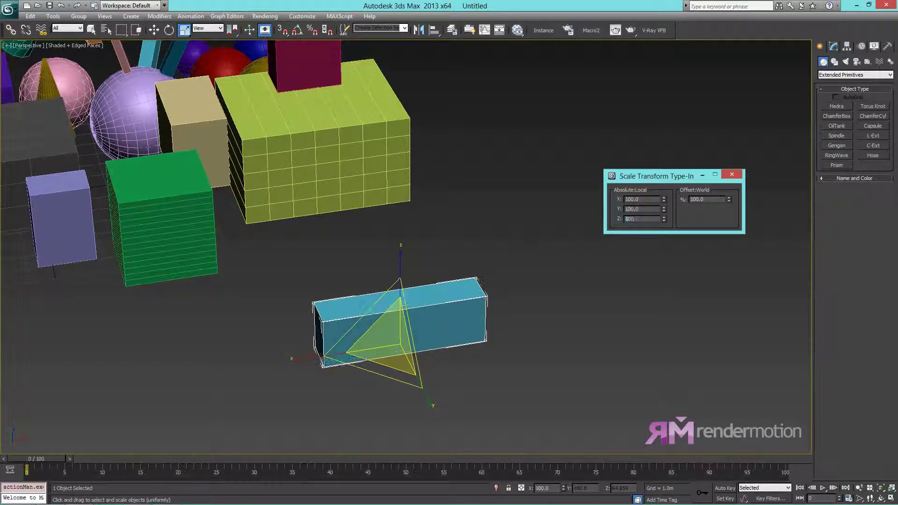
type("100")
key("Return")
Step: Select the teal C-shaped torus, zoom to it and reset its absolute world rotation to 0 on X, Y and Z
middle_click_drag(317, 292, 402, 215, "alt")
left_click(304, 276)
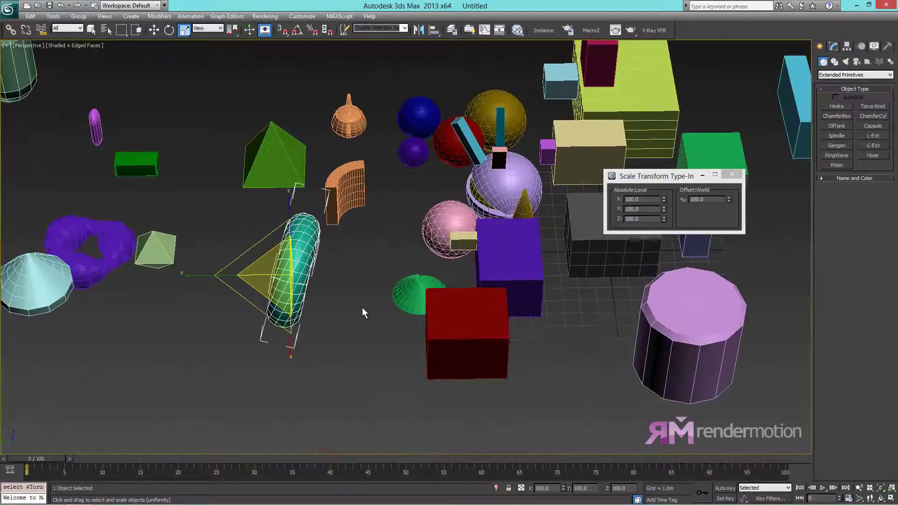
key("z")
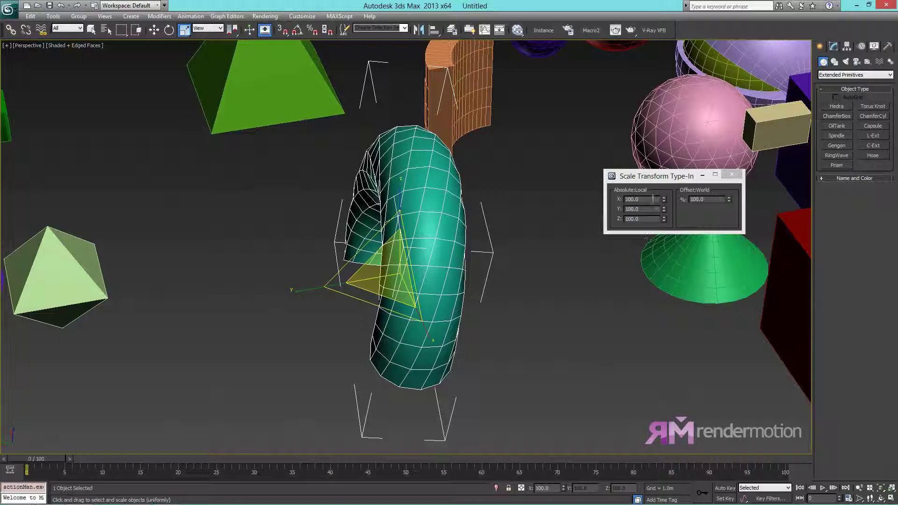
key("e")
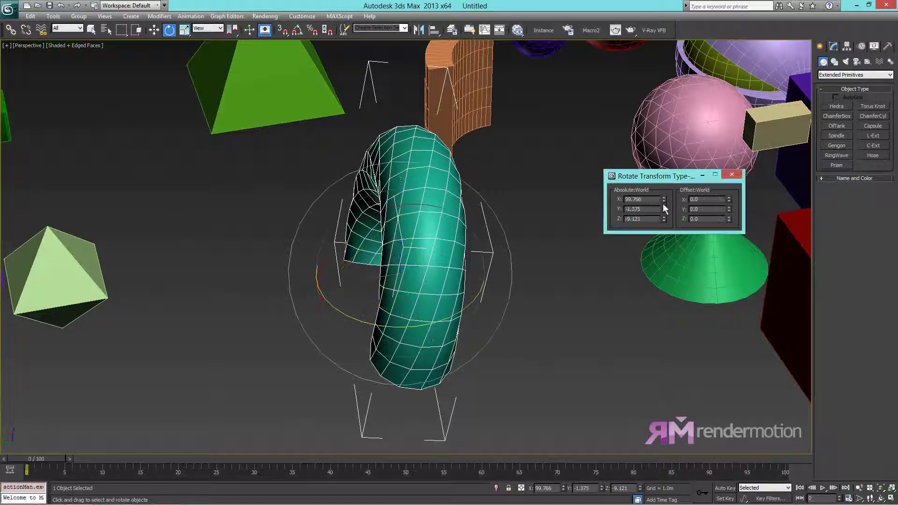
right_click(663, 200)
right_click(664, 209)
right_click(664, 218)
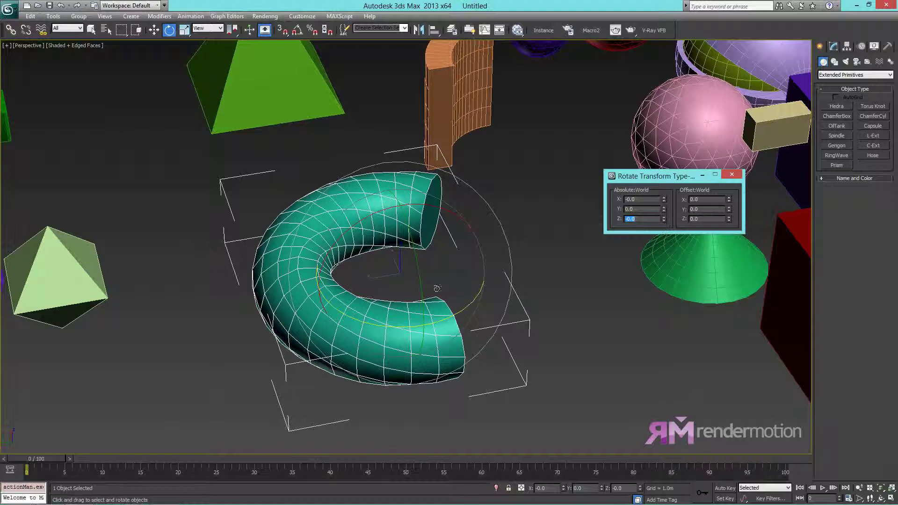
Step: Select the dark grey segmented box and move it well away from the other primitives on the XY plane
middle_click_drag(437, 288, 408, 306, "alt")
middle_click_drag(459, 262, 533, 245)
scroll(533, 244, "down", 3)
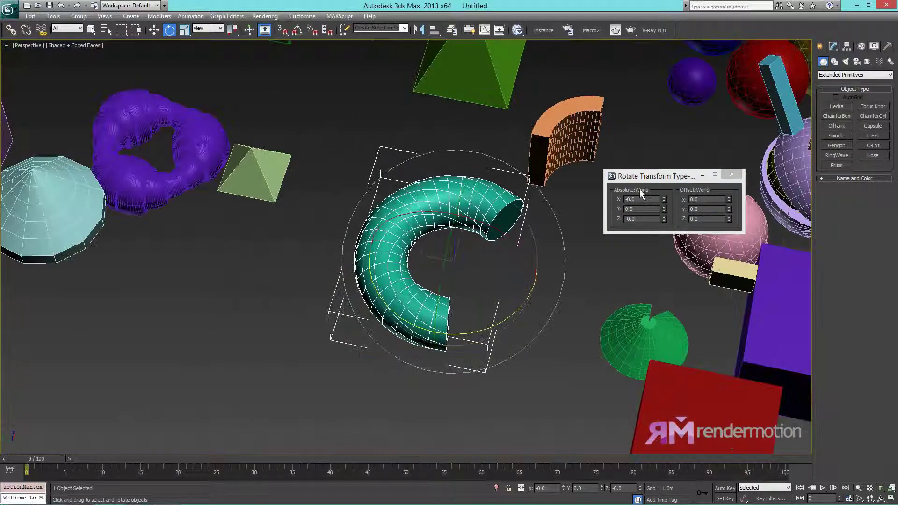
scroll(363, 258, "down", 5)
middle_click_drag(362, 259, 257, 317, "alt")
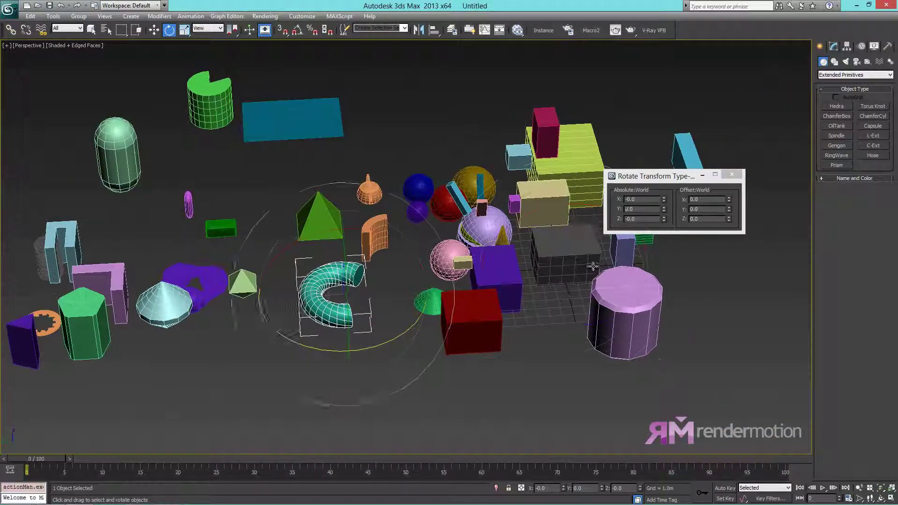
left_click(581, 263)
key("w")
middle_click_drag(587, 280, 390, 286)
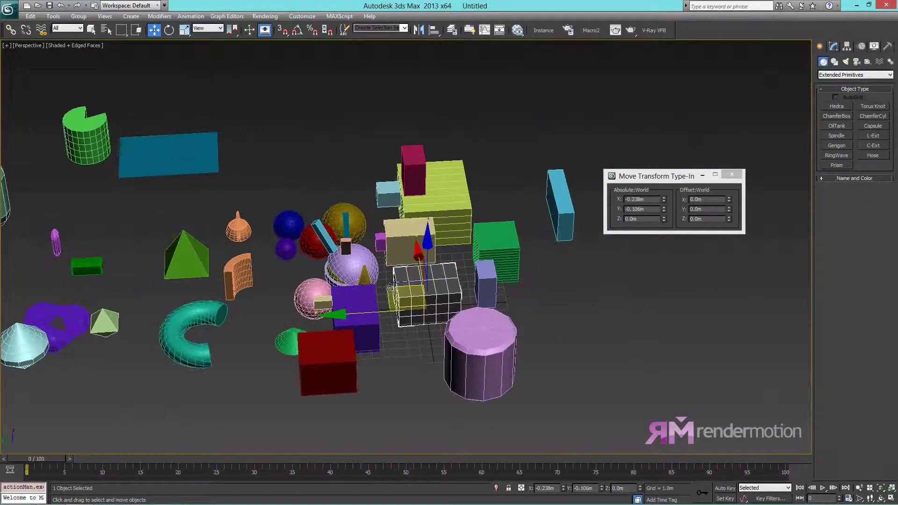
left_click_drag(389, 287, 645, 304)
Step: Reset the dark grey box's absolute world position to 0 on X, Y and Z
middle_click_drag(645, 304, 705, 249, "alt")
right_click(664, 199)
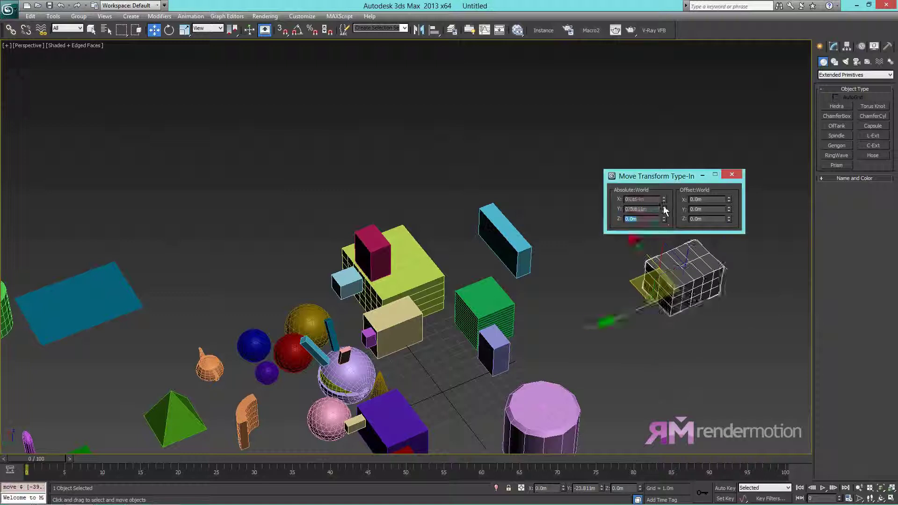
right_click(664, 209)
right_click(664, 218)
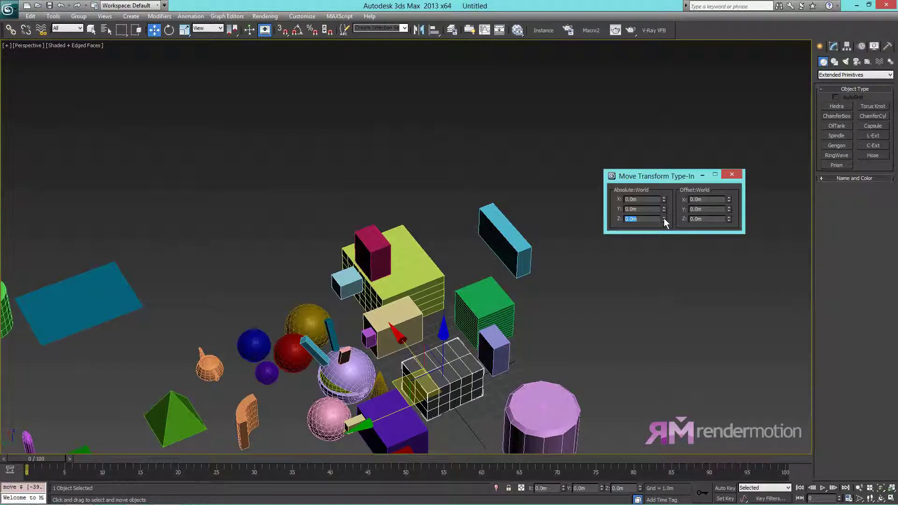
Step: Move the dark grey box away from the origin on the XY plane, past the green and blue boxes
middle_click_drag(454, 363, 469, 227)
key("z")
middle_click_drag(477, 267, 427, 250, "alt")
middle_click_drag(422, 297, 317, 318, "alt")
scroll(453, 334, "down", 8)
left_click_drag(340, 310, 440, 211)
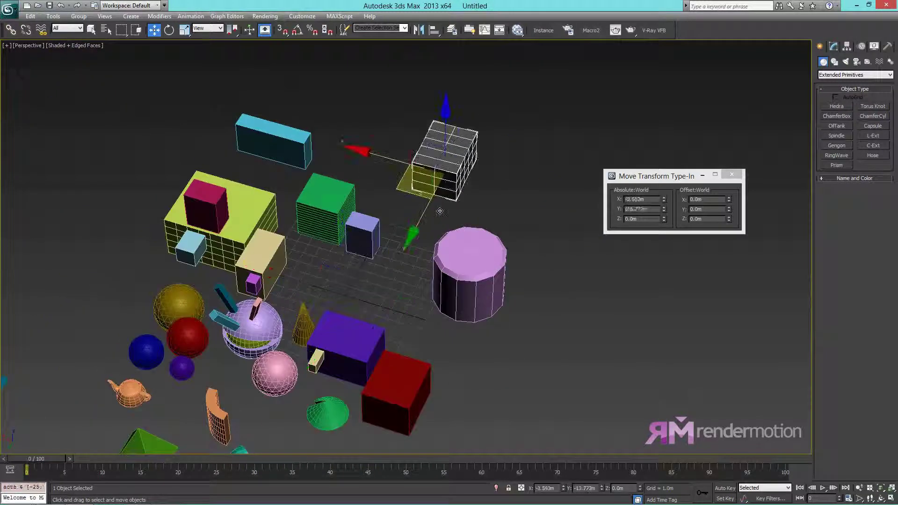
Step: Region-select and delete all primitives in the scene in two passes
key("z")
middle_click_drag(528, 377, 464, 341, "alt")
scroll(464, 341, "down", 4)
scroll(465, 340, "down", 6)
middle_click_drag(231, 311, 419, 325)
left_click_drag(421, 126, 30, 373)
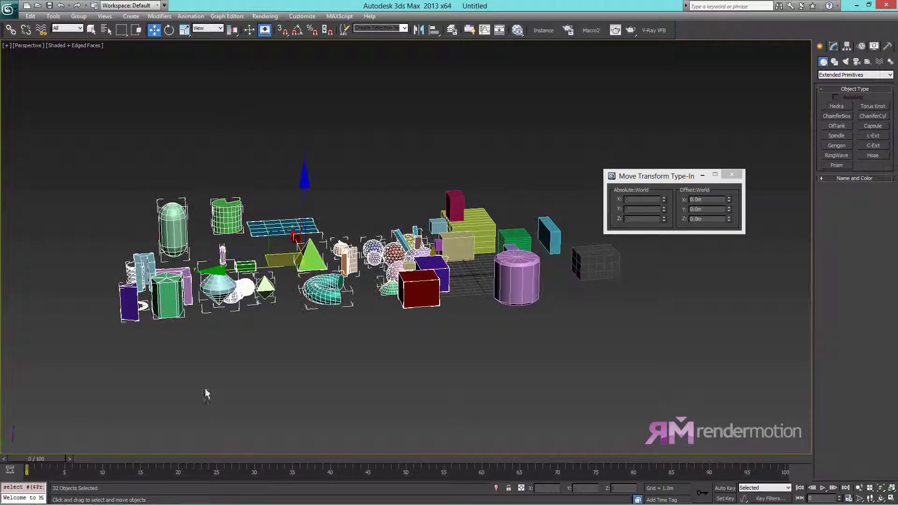
key("Delete")
left_click_drag(622, 335, 622, 335)
key("Delete")
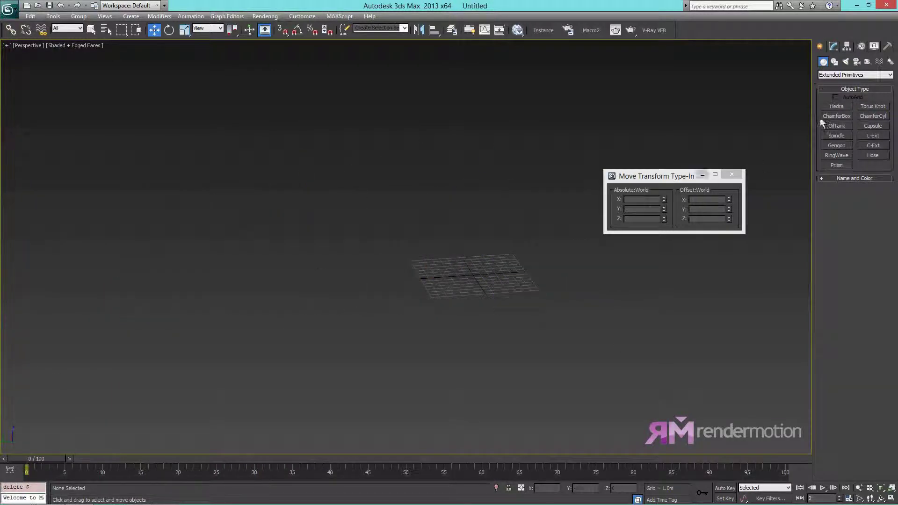
Step: Switch to Standard Primitives, create a flat box about 8.1 m by 10.2 m over the grid, and zoom to it with Move active
left_click(841, 107)
left_click(834, 75)
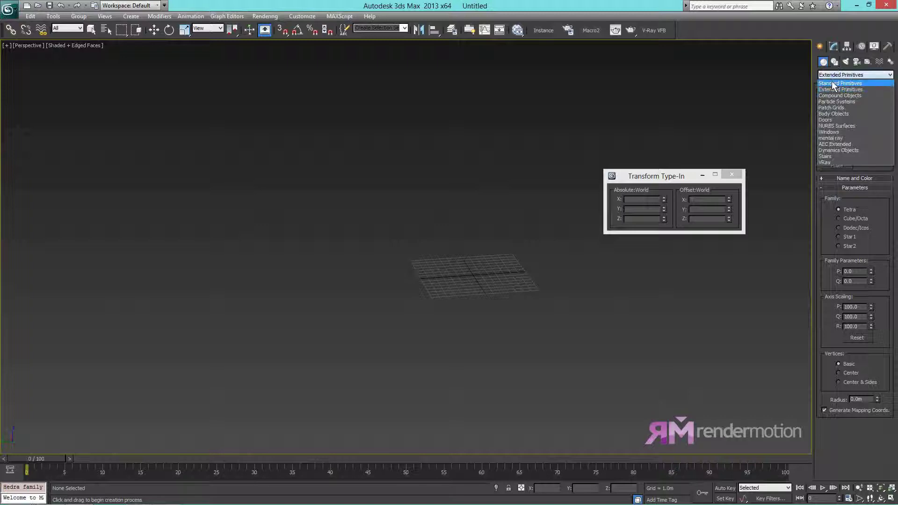
left_click(834, 83)
middle_click_drag(412, 336, 369, 345)
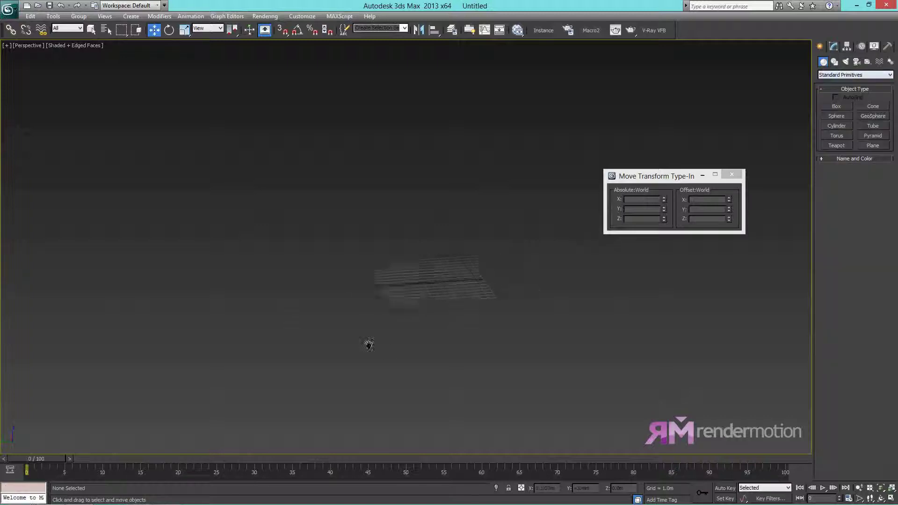
left_click(836, 106)
left_click_drag(354, 248, 469, 388)
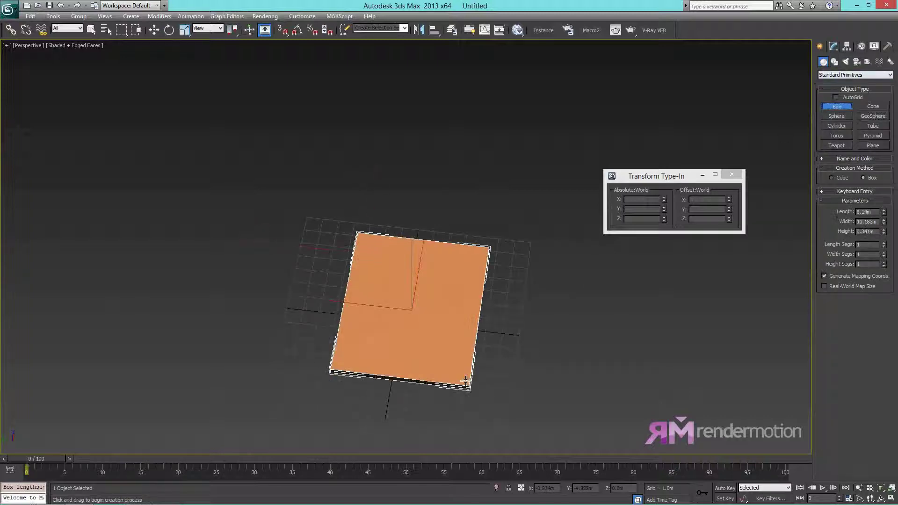
left_click(465, 379)
key("w")
key("z")
middle_click_drag(479, 373, 498, 335, "alt")
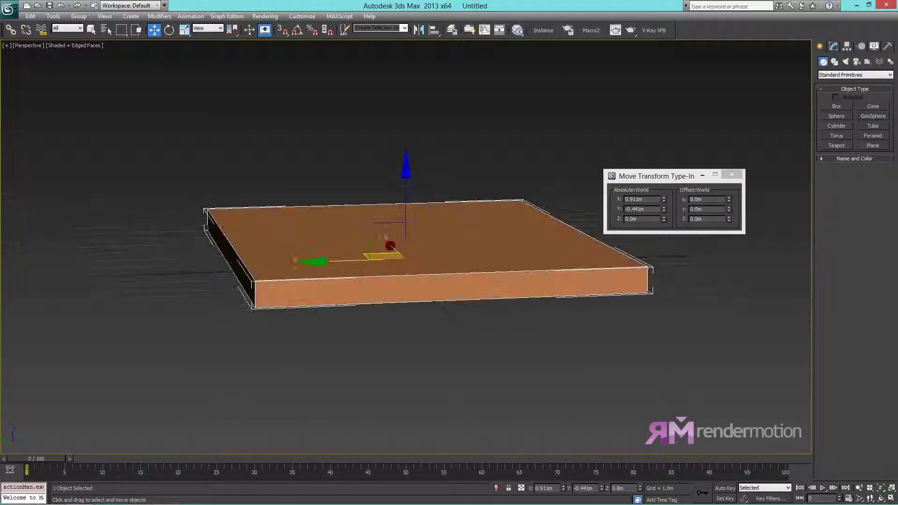
Step: Raise the orange box's height to about 1.36 m and reduce its width and length to make a narrow block
left_click(833, 46)
left_click_drag(884, 198, 875, 138)
left_click_drag(884, 188, 884, 212)
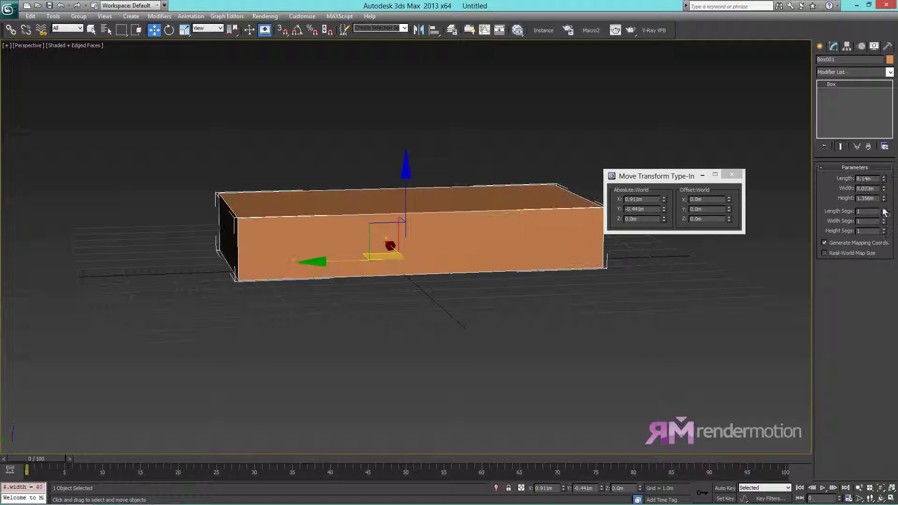
left_click_drag(884, 180, 874, 216)
middle_click_drag(474, 272, 498, 272, "alt")
Step: Start a new Box and show all four viewports with the orange box framed in the Left, Top and Front views
left_click(820, 46)
left_click(836, 107)
key("alt+w")
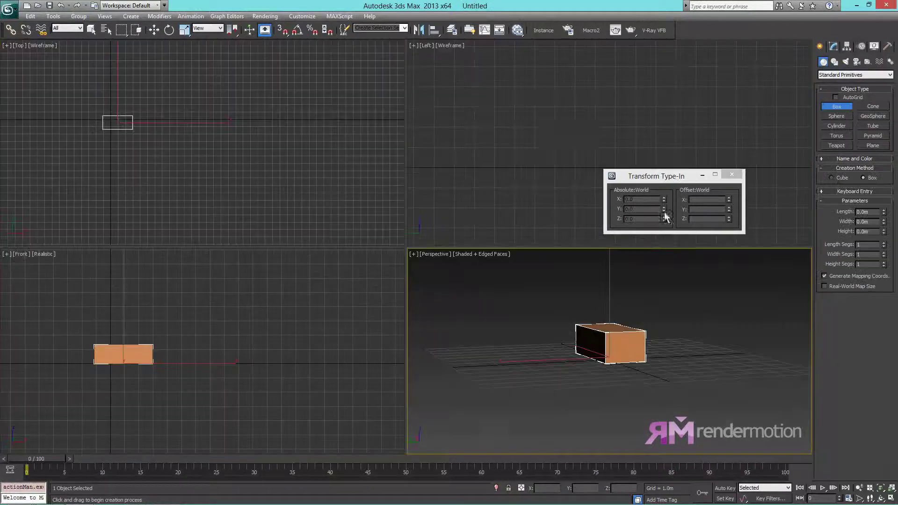
middle_click(482, 126)
key("z")
middle_click(170, 184)
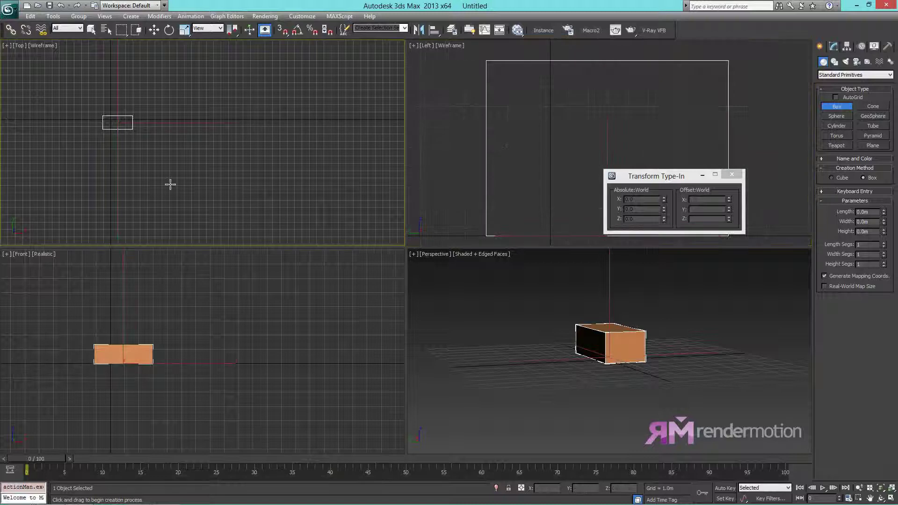
key("z")
middle_click(226, 300)
key("z")
Step: Draw a second box beside the orange one in the Left view, about 1.48 m by 1.89 m with a height of about -3.52 m
middle_click(520, 129)
scroll(521, 129, "down", 3)
middle_click_drag(471, 139, 523, 137)
scroll(554, 139, "up", 1)
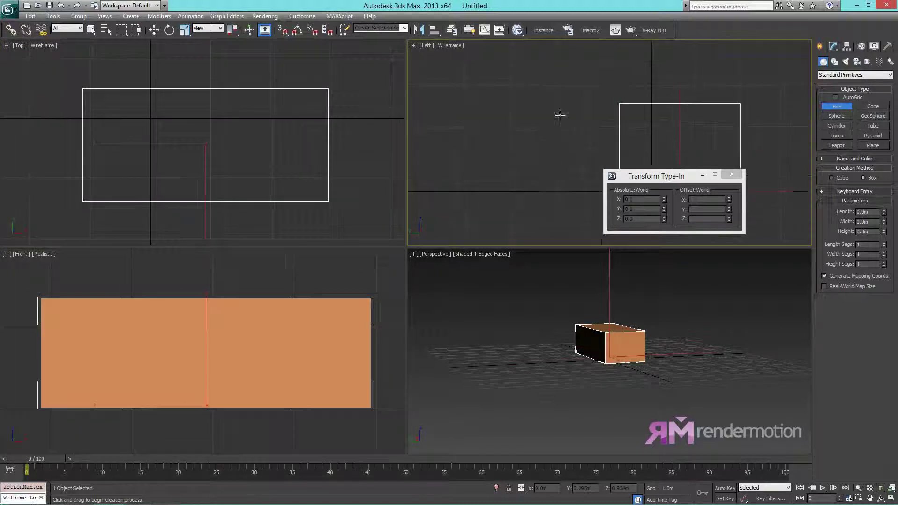
left_click_drag(467, 100, 584, 191)
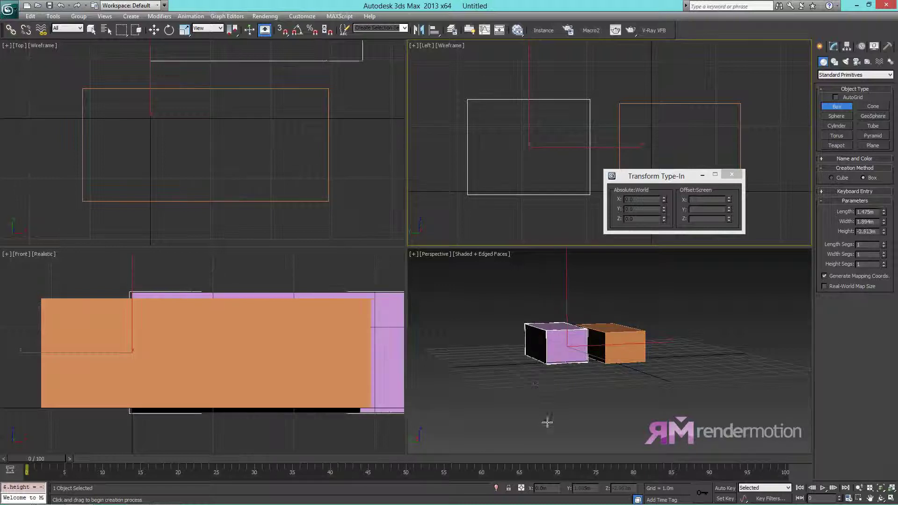
left_click(554, 394)
Step: Return to the maximized perspective view and move the purple box along X to about -0.89 m
key("alt+w")
middle_click_drag(510, 373, 417, 264, "alt")
key("w")
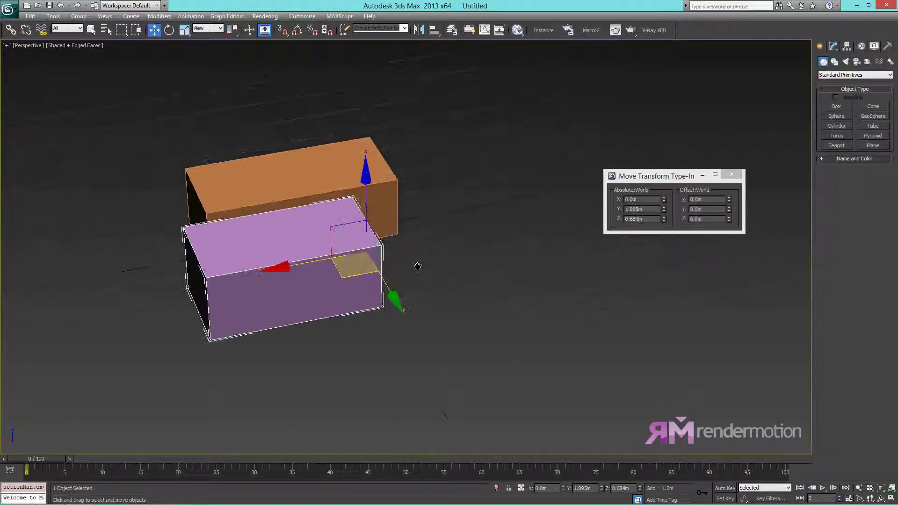
middle_click_drag(329, 281, 330, 272, "alt")
left_click_drag(330, 274, 346, 284)
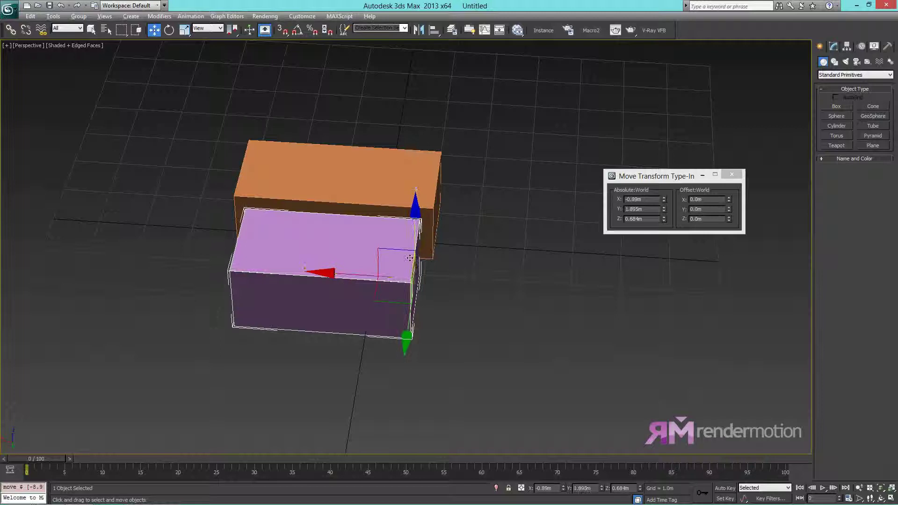
Step: Reselect the purple box and tilt it by about 8 degrees with the rotate gizmo
scroll(409, 258, "up", 4)
key("e")
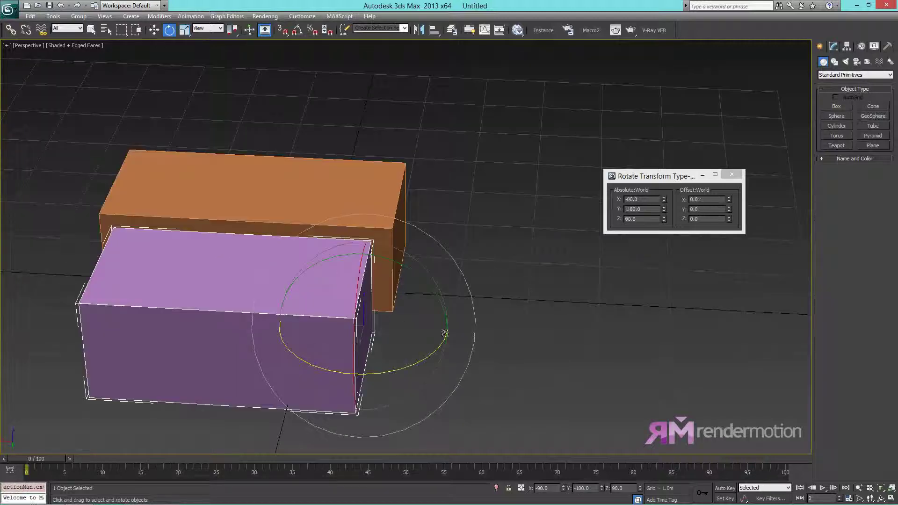
middle_click_drag(444, 333, 408, 299, "alt")
left_click(452, 295)
left_click(605, 346)
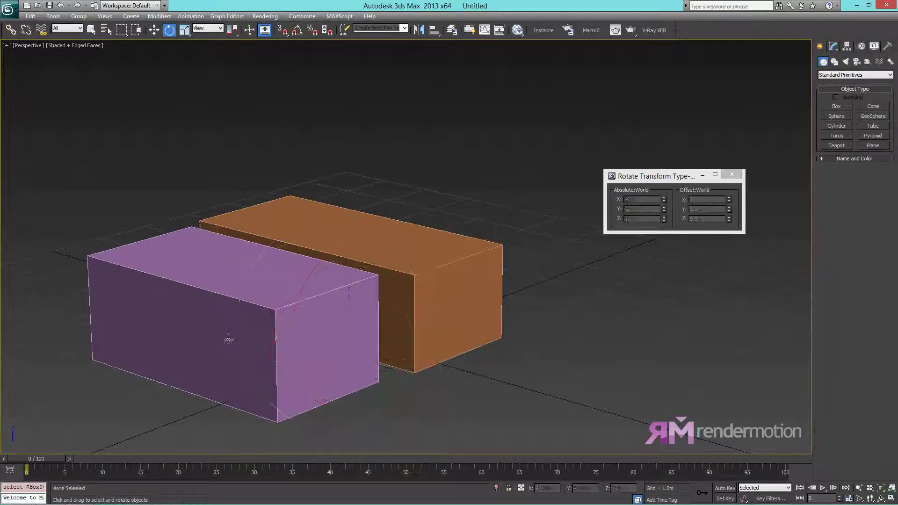
left_click(228, 338)
middle_click_drag(309, 248, 413, 243, "alt")
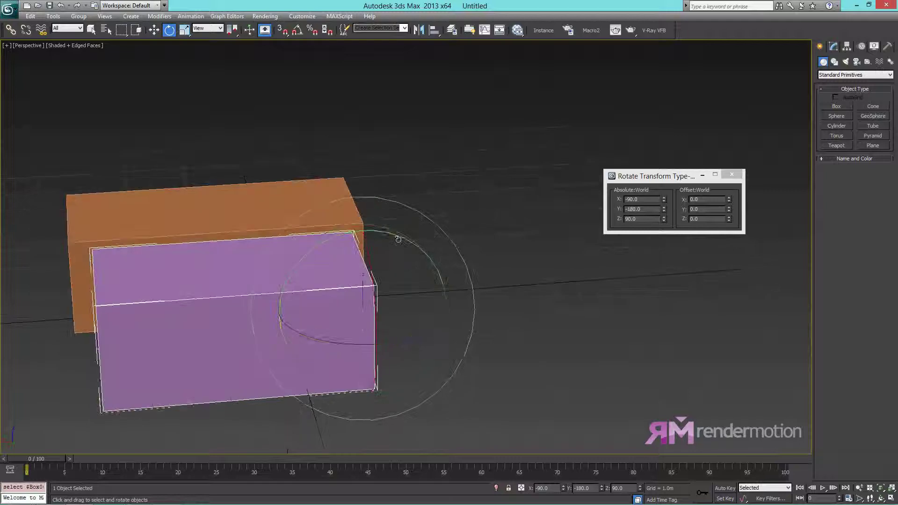
left_click_drag(408, 238, 422, 266)
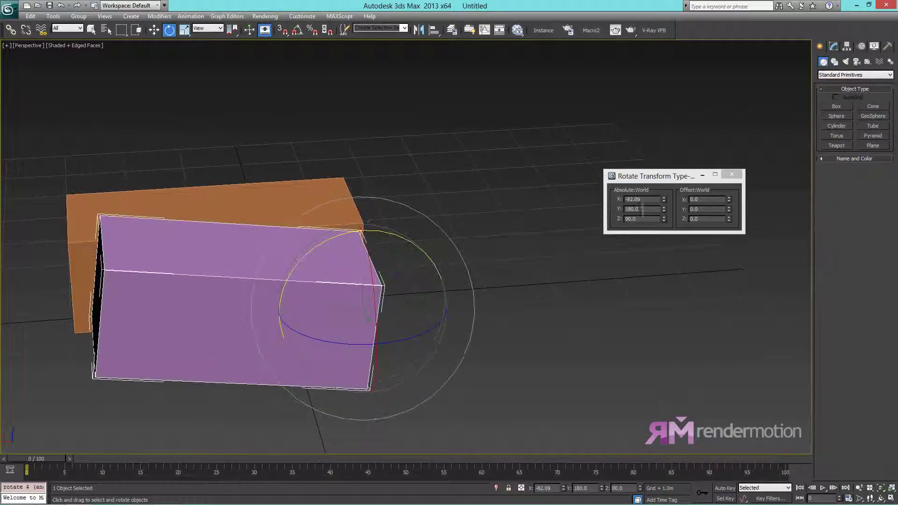
Step: Reset the purple box's absolute world rotation to 0 on X, Y and Z
right_click(664, 201)
right_click(664, 209)
right_click(664, 219)
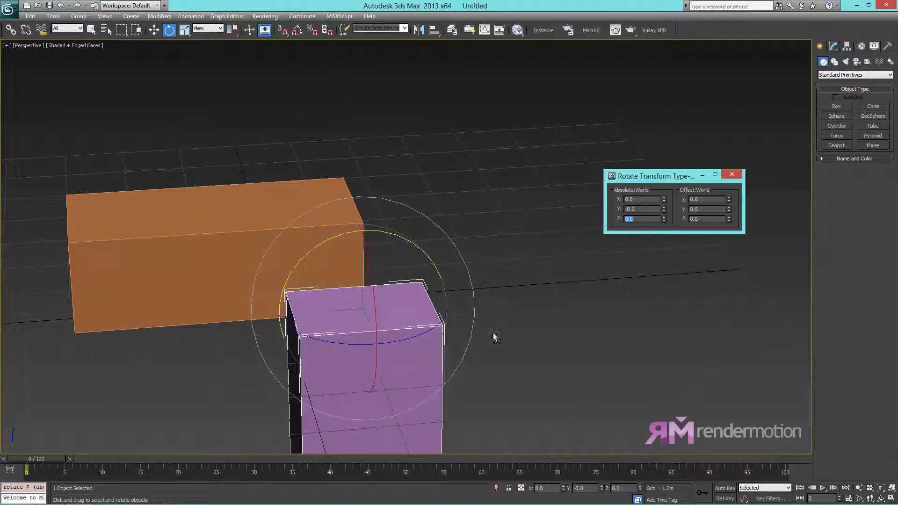
middle_click_drag(492, 334, 461, 267, "alt")
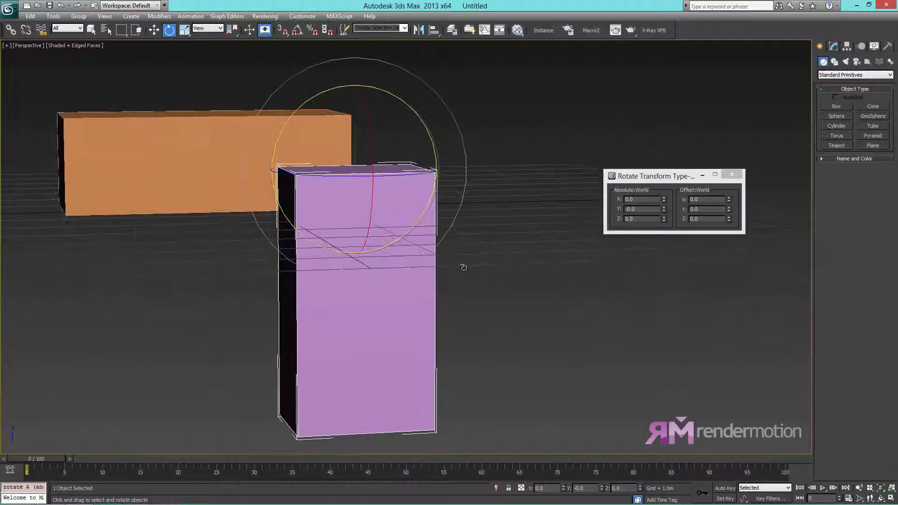
Step: Change the purple box's height to about 2.29 m and lower the box along Z to about -0.24 m
key("w")
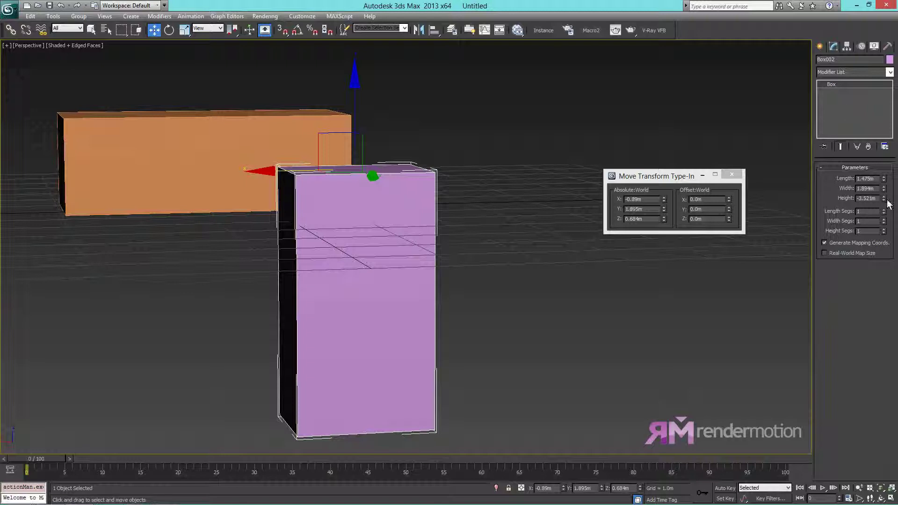
left_click_drag(883, 199, 856, 121)
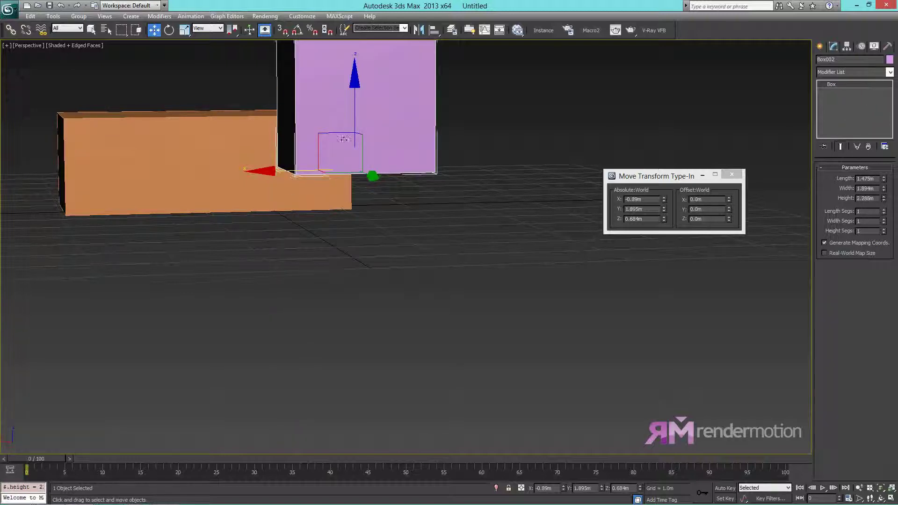
left_click_drag(355, 107, 354, 178)
Step: Create a box in the Left viewport about 1.84 m long, 1.06 m wide and -3.21 m high, and return to the maximized perspective view
key("e")
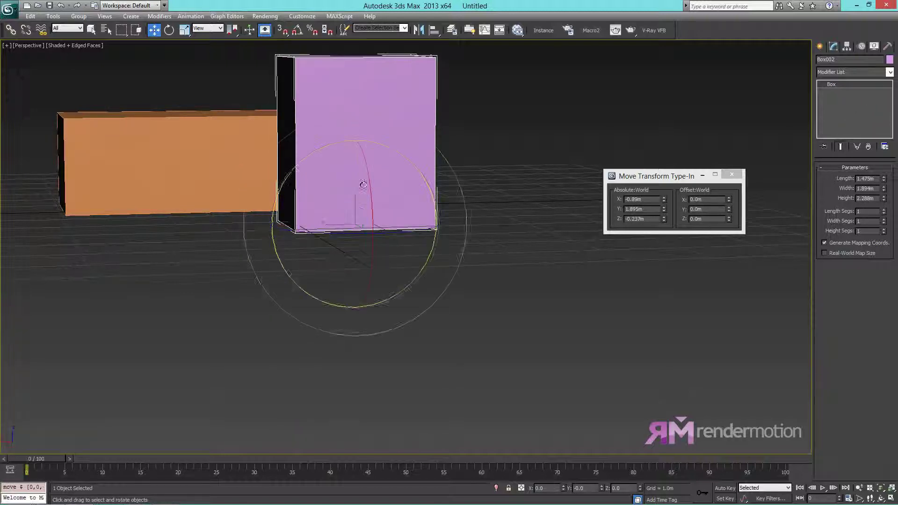
key("alt+w")
right_click(545, 169)
left_click(819, 46)
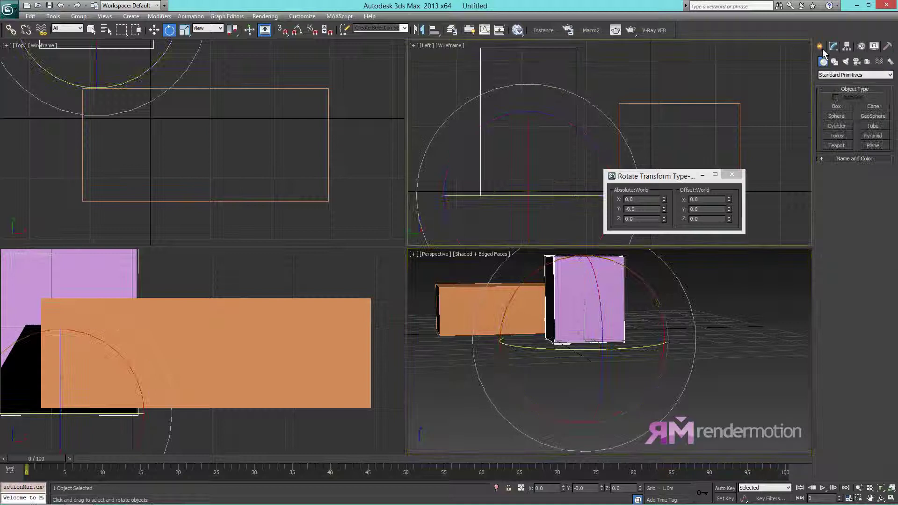
left_click(837, 107)
middle_click_drag(561, 143, 666, 155)
mouse_move(467, 82)
left_mouse_down()
mouse_move(499, 181)
mouse_move(535, 202)
left_mouse_up()
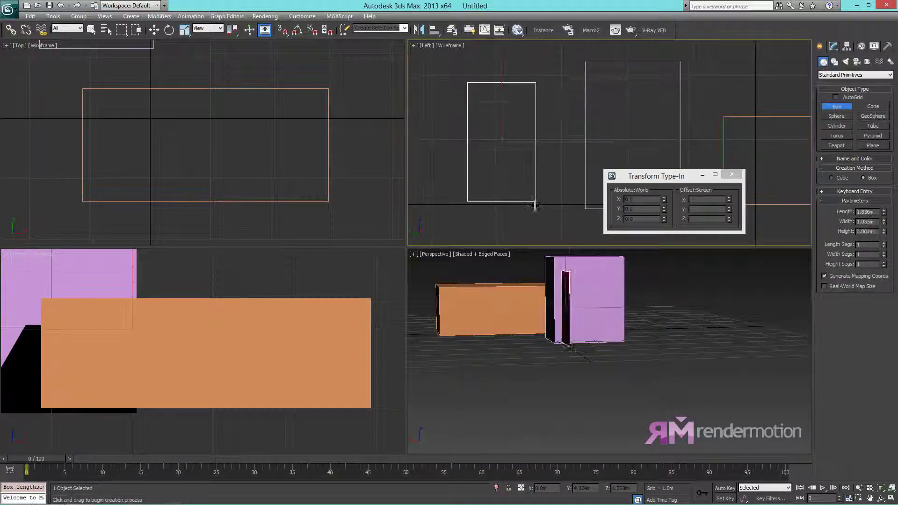
left_click(587, 409)
right_click(557, 374)
key("alt+w")
Step: Rotate the pink box on several axes to about -70.4, 172.6 and 71.1 degrees in X, Y and Z
middle_click_drag(322, 239, 442, 293)
middle_click_drag(441, 292, 422, 276, "alt")
key("w")
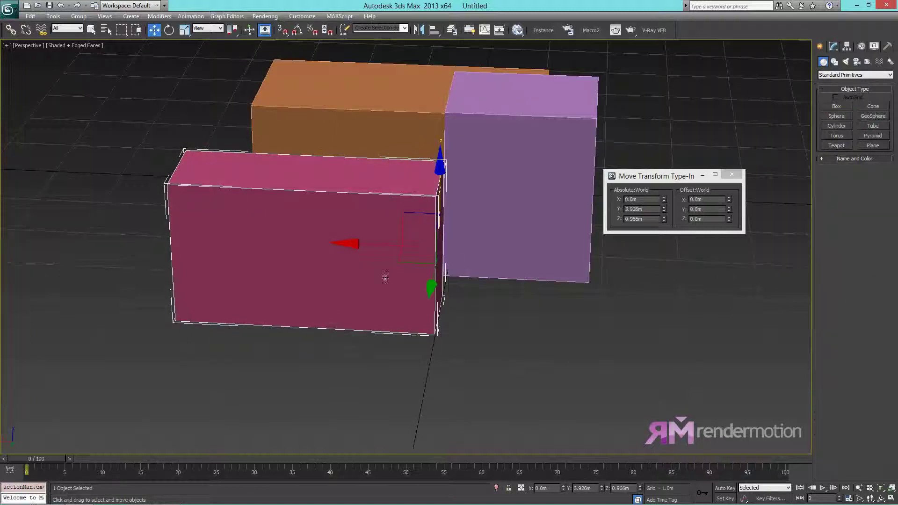
middle_click_drag(302, 278, 391, 287, "alt")
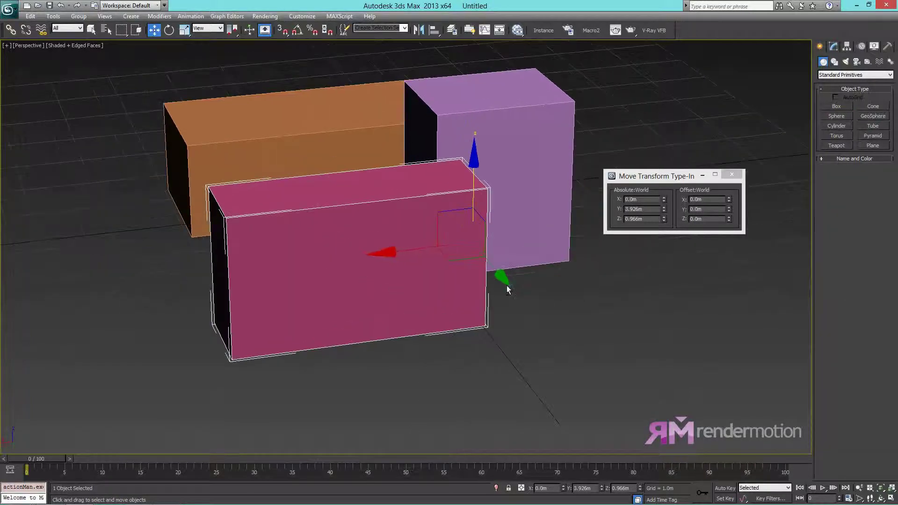
mouse_move(507, 290)
middle_mouse_down("alt")
mouse_move(475, 288)
mouse_move(506, 304)
middle_mouse_up("alt")
key("e")
middle_click_drag(472, 337, 564, 262)
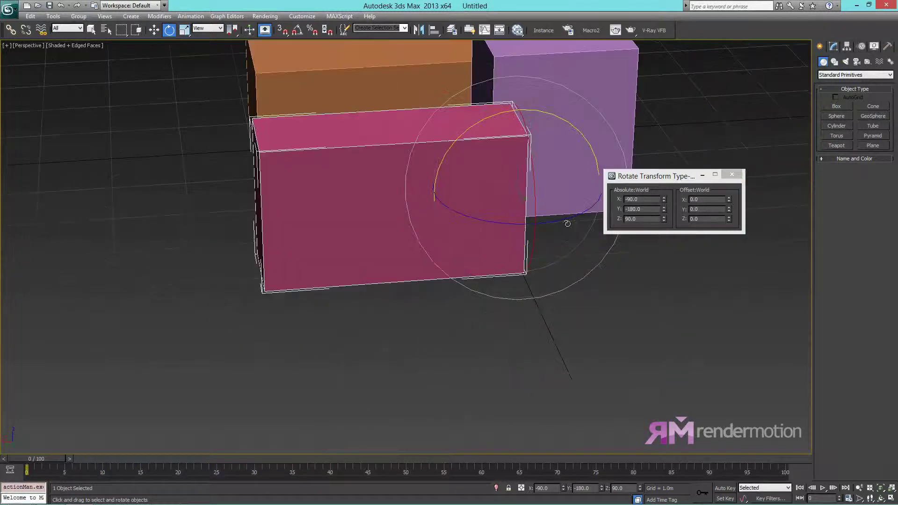
left_click_drag(568, 218, 592, 205)
left_click_drag(490, 257, 370, 304)
left_click_drag(549, 190, 629, 180)
Step: Create a tube beside the boxes with radii of about 1.56 m and 1.16 m and a height of about 0.75 m
left_click(865, 126)
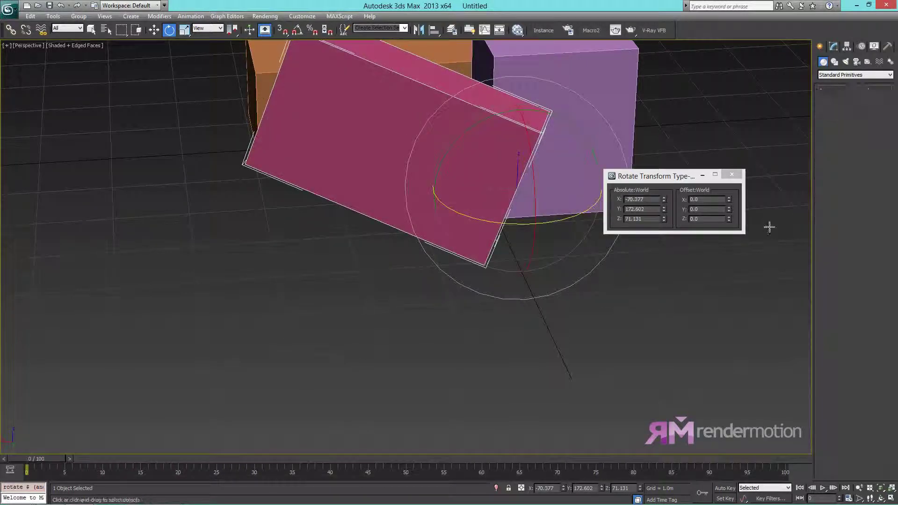
middle_click_drag(769, 227, 514, 287)
left_click_drag(556, 257, 563, 313)
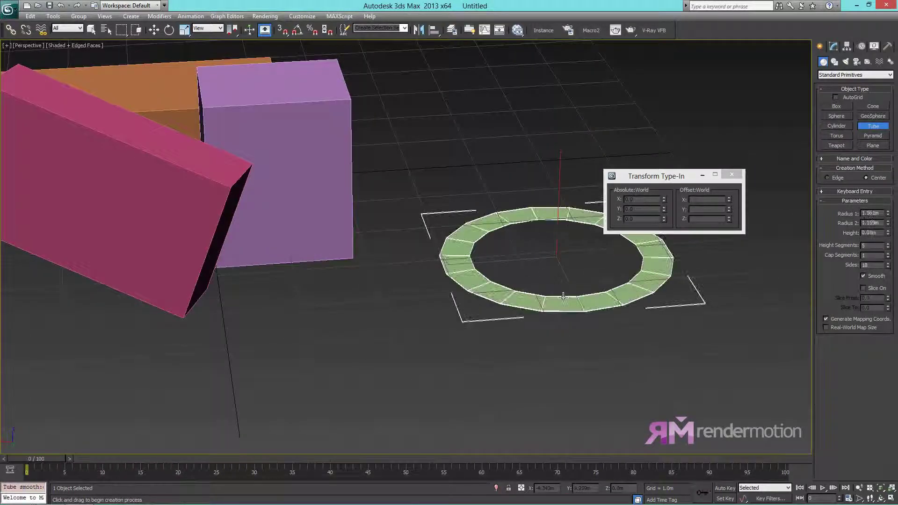
left_click(578, 262)
key("e")
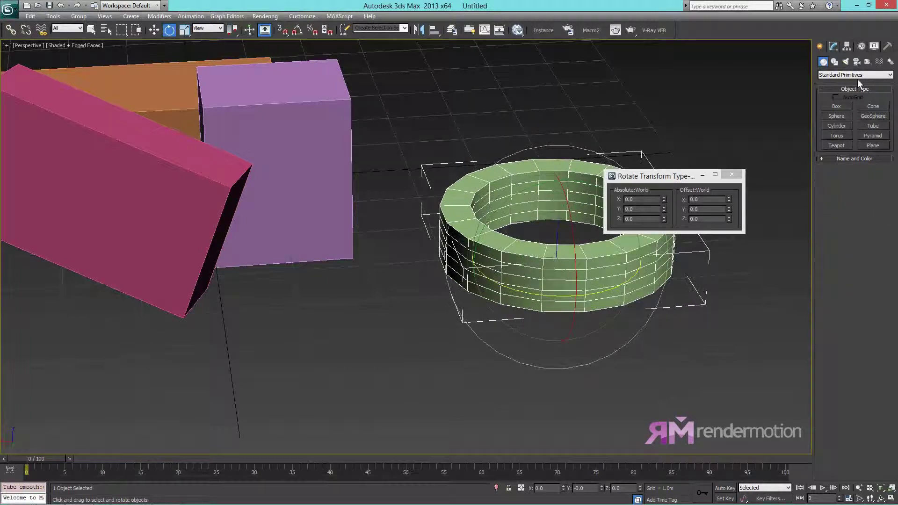
Step: Turn on slicing for the green tube and set its Slice From angle to about 192 degrees
left_click(833, 46)
left_click(881, 255)
left_click_drag(888, 265, 837, 85)
middle_click_drag(531, 294, 467, 322)
Step: Clone the sliced tube by uniformly scaling it up to about 126%, using the Copy option
key("r")
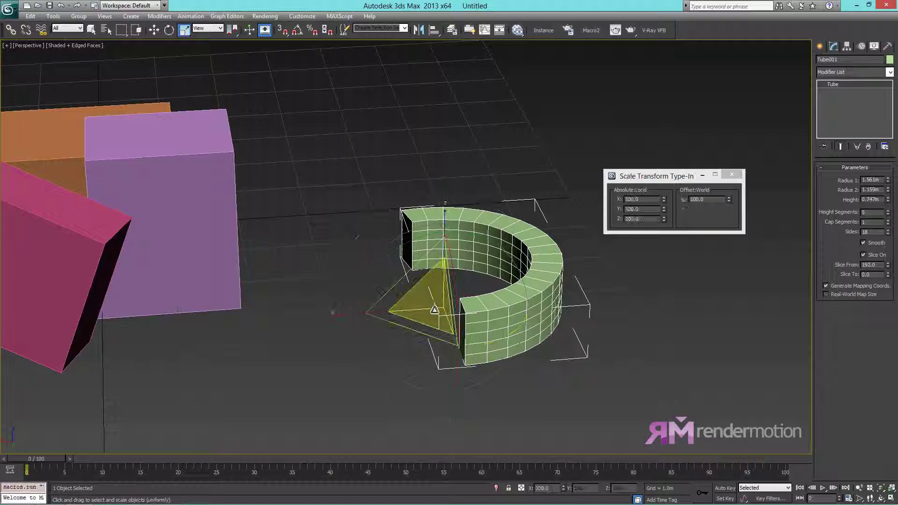
mouse_move(433, 306)
left_mouse_down("shift")
mouse_move(437, 277)
mouse_move(435, 290)
mouse_move(450, 302)
left_mouse_up("shift")
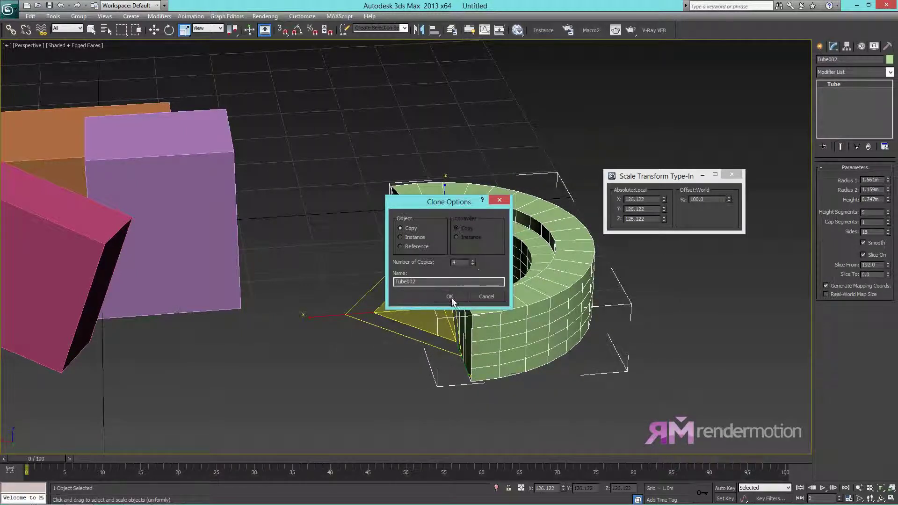
left_click(450, 297)
Step: Delete the sliced green tubes and the tilted pink box from the scene
middle_click_drag(499, 253, 575, 276, "alt")
middle_click_drag(528, 278, 332, 315)
middle_click_drag(505, 353, 367, 343, "alt")
left_click_drag(481, 120, 308, 302)
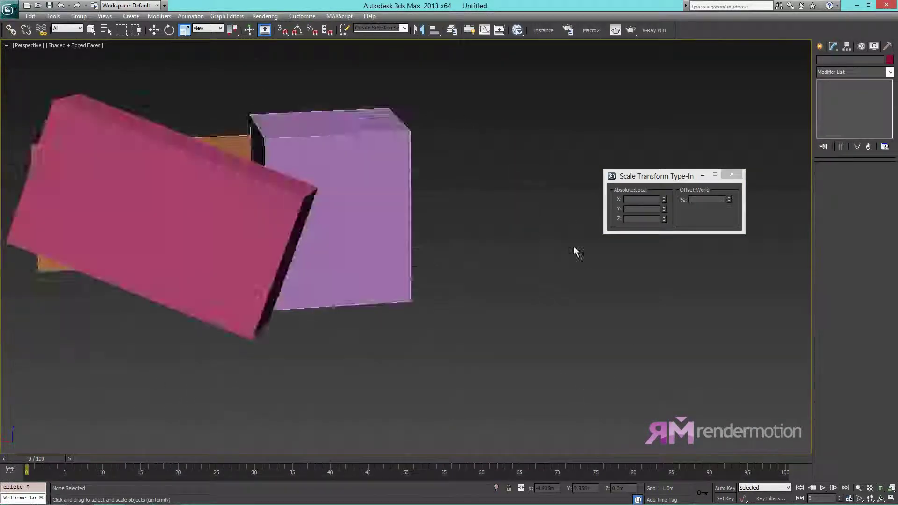
scroll(575, 252, "down", 3)
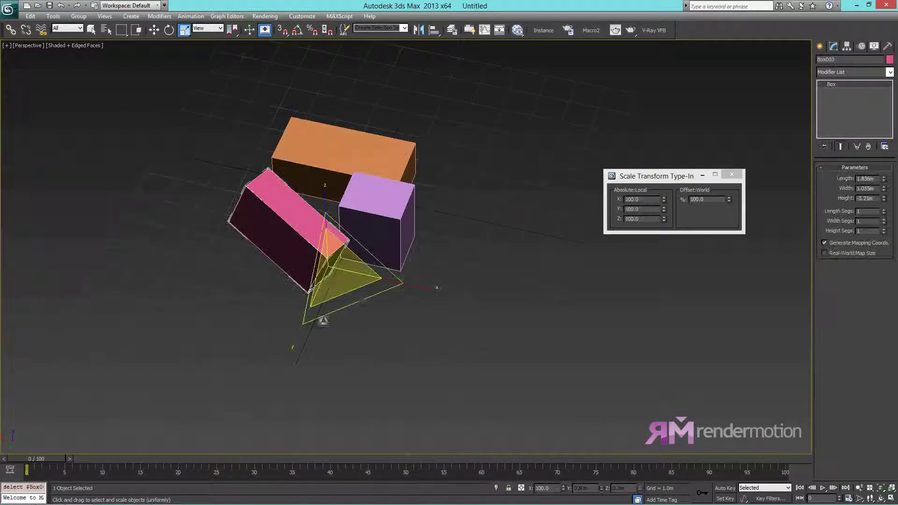
key("w")
middle_click_drag(333, 307, 377, 282, "alt")
left_click(365, 286)
left_click(290, 249)
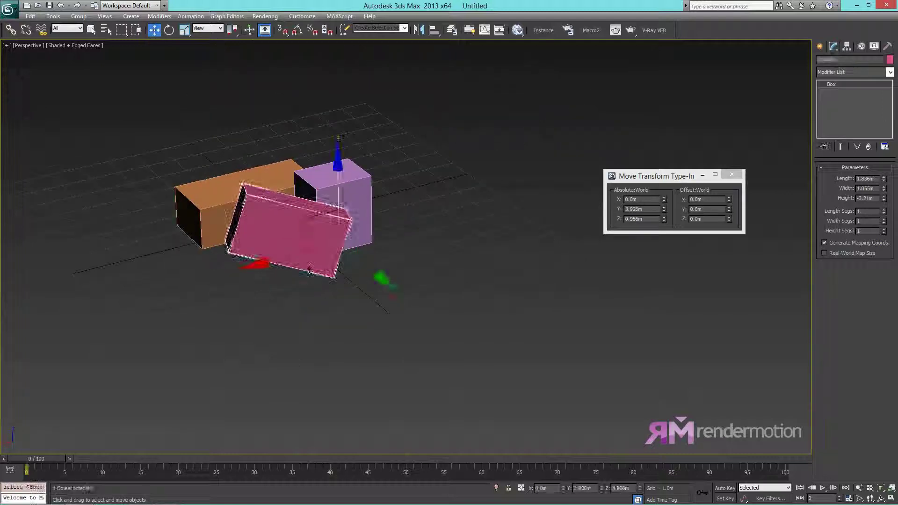
key("Delete")
Step: Move the orange box along Y to about -4.66 m and shift it slightly on the XY plane
middle_click_drag(282, 262, 407, 261)
scroll(461, 253, "up", 3)
middle_click_drag(473, 253, 408, 287)
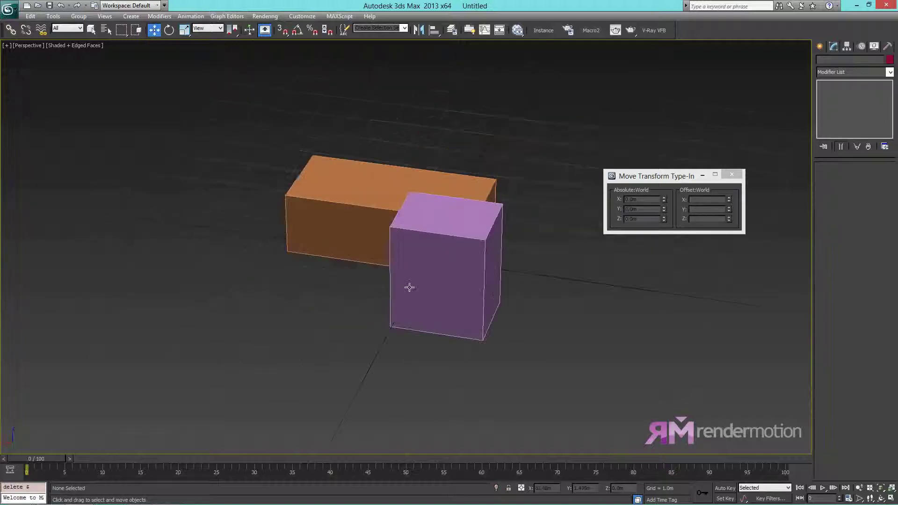
left_click(349, 248)
middle_click_drag(322, 280, 422, 267, "alt")
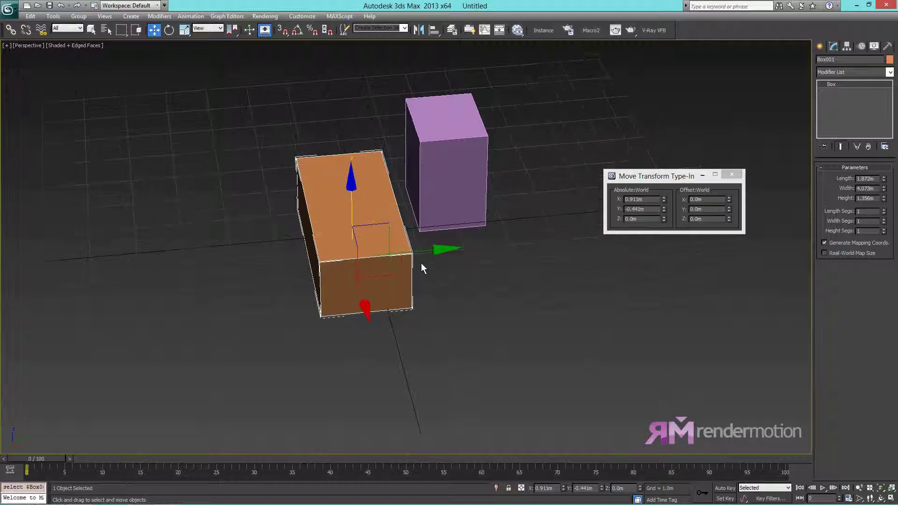
left_click_drag(423, 251, 224, 280)
middle_click_drag(221, 283, 313, 286)
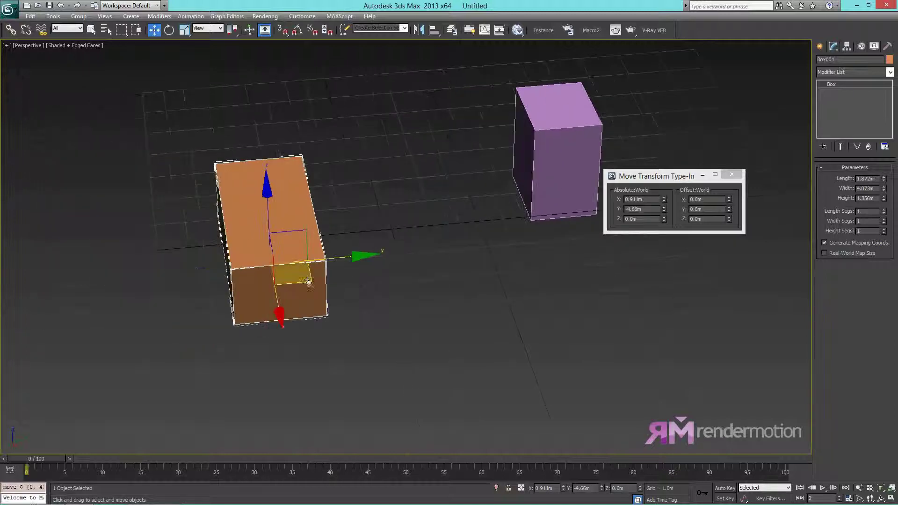
left_click_drag(294, 273, 271, 259)
Step: Clone the purple box as a single copy moved along X to about 2.55 m
left_click(555, 207)
middle_click_drag(507, 229, 405, 275, "alt")
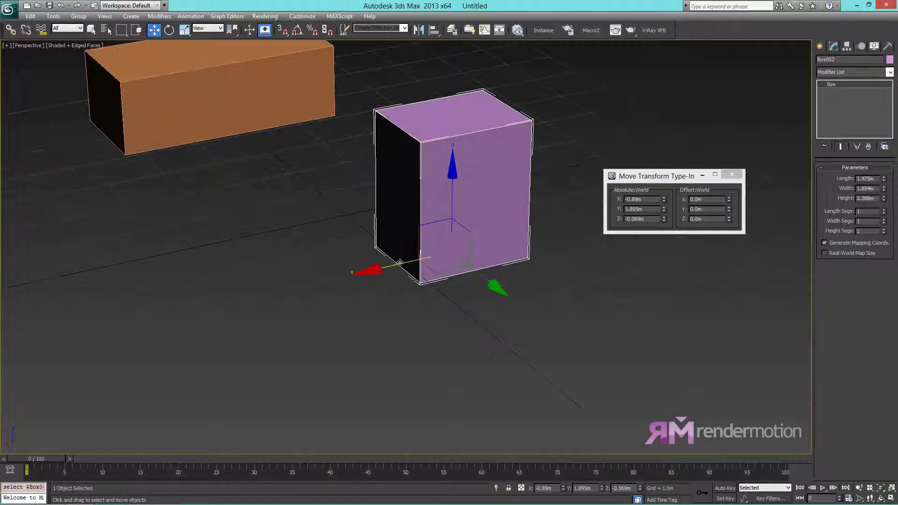
left_click_drag(400, 262, 187, 311, "shift")
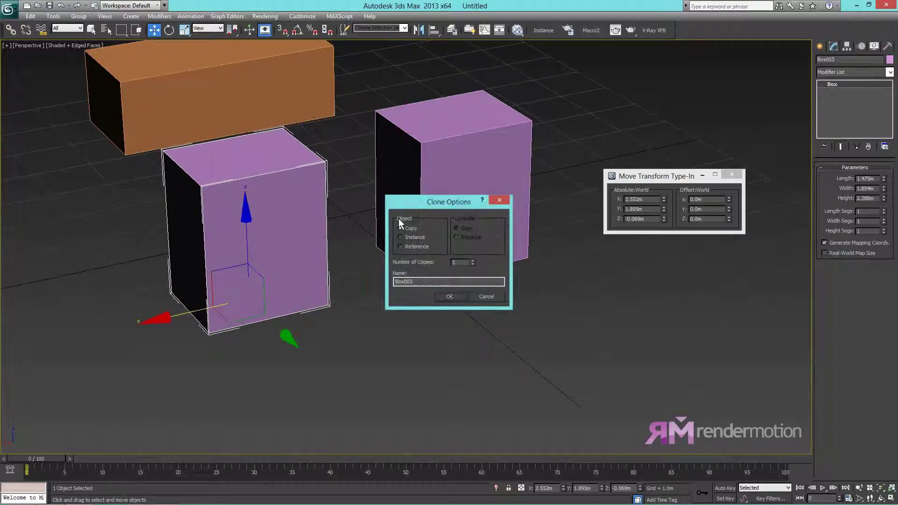
left_click(450, 298)
Step: Clone the new purple box as one copy moved on the XY plane to about X 3.10 m, Y 4.55 m
middle_click_drag(450, 299, 473, 274, "alt")
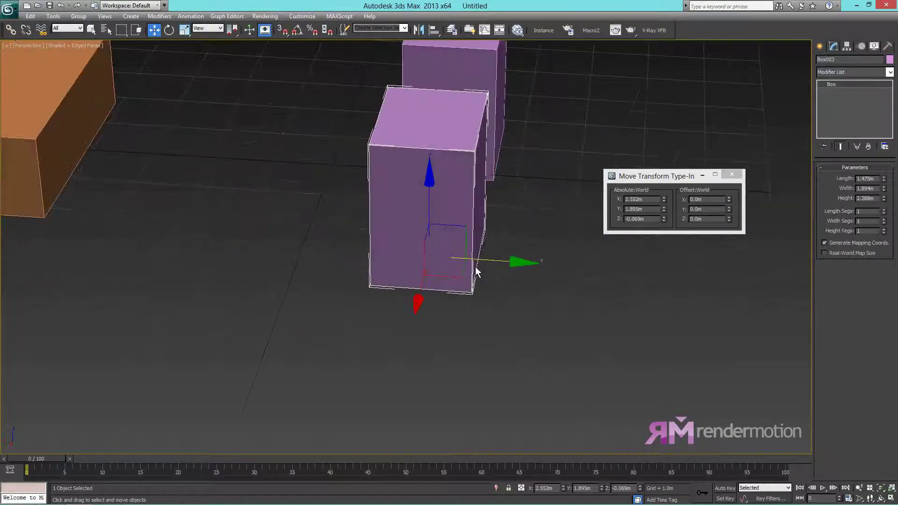
mouse_move(460, 279)
left_mouse_down("shift")
mouse_move(497, 312)
mouse_move(637, 308)
left_mouse_up("shift")
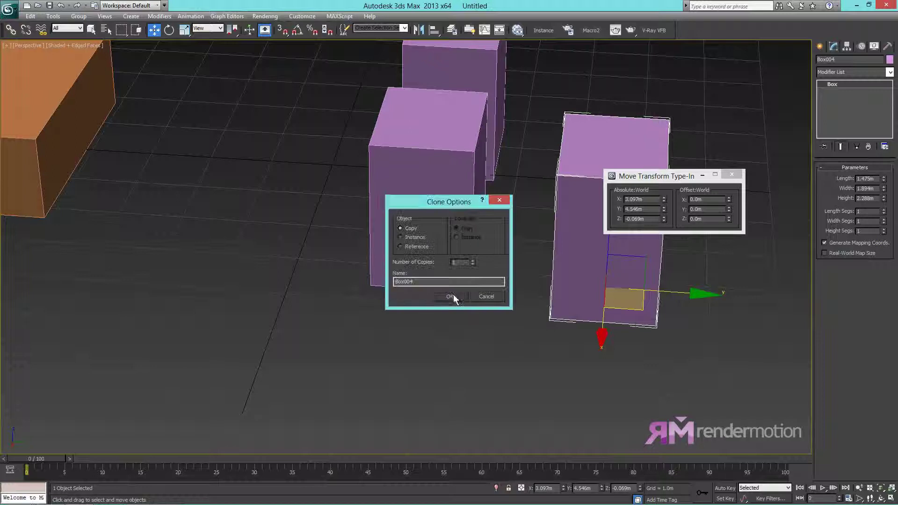
left_click(453, 296)
Step: Clone the orange box by rotating it about 44 degrees around Z, making three copies
mouse_move(529, 266)
middle_mouse_down()
mouse_move(446, 270)
mouse_move(427, 227)
middle_mouse_up()
key("e")
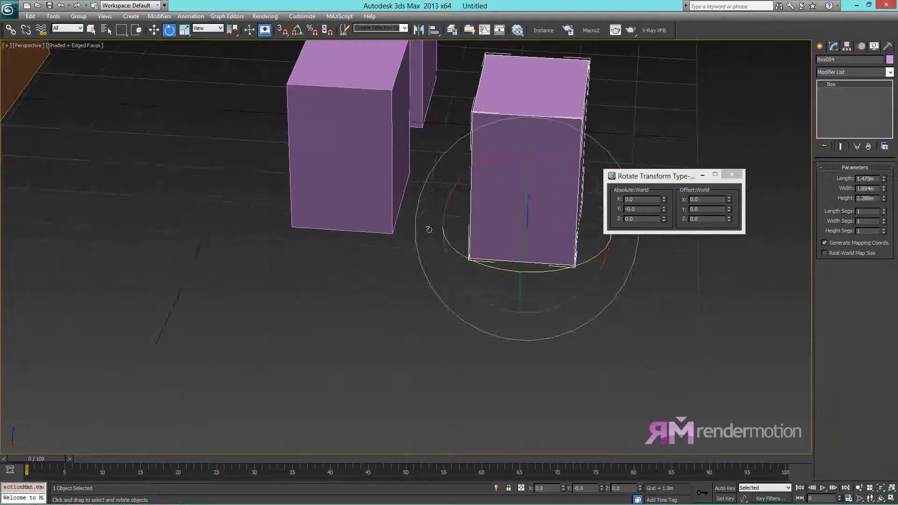
scroll(426, 227, "down", 3)
middle_click_drag(227, 199, 317, 273, "alt")
left_click(318, 273)
left_click_drag(344, 287, 384, 276, "shift")
left_click(473, 260)
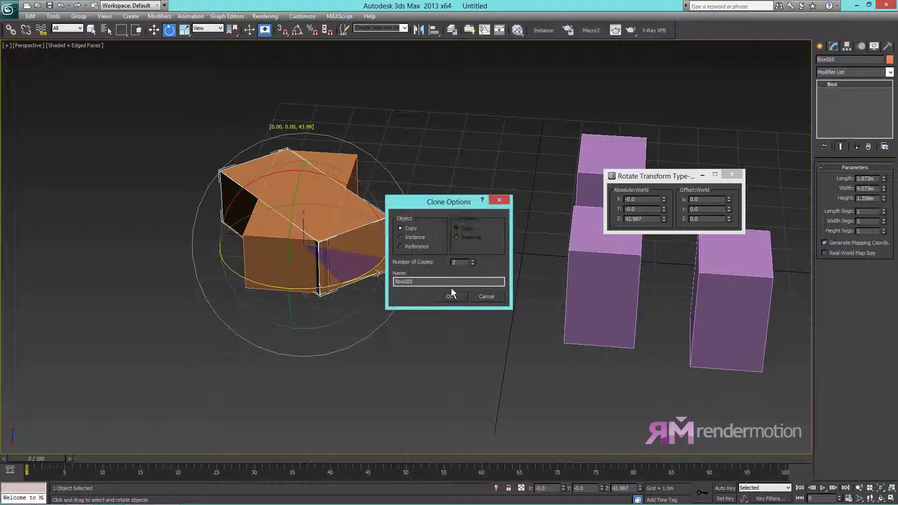
left_click(448, 294)
Step: Clone the outermost purple box along Y to about 6.33 m, making six evenly spaced copies
middle_click_drag(405, 296, 161, 314)
left_click(511, 300)
key("w")
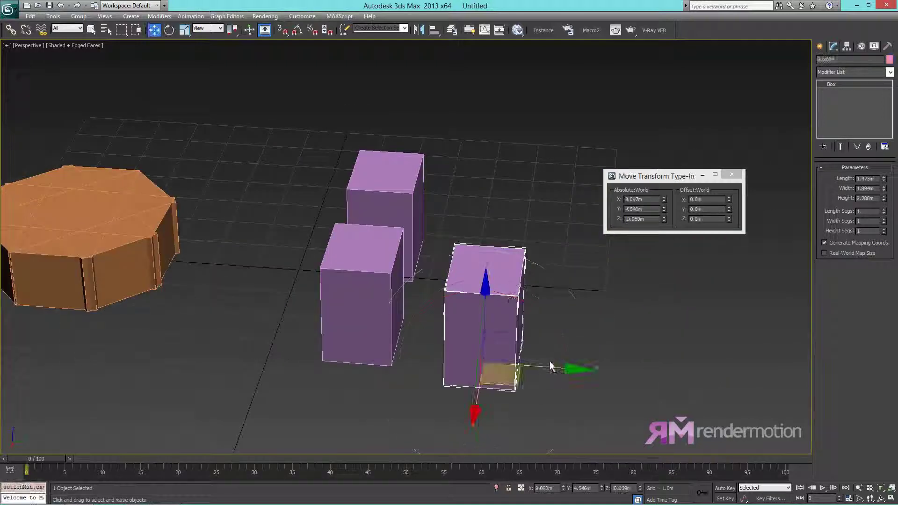
left_click_drag(491, 371, 577, 377, "shift")
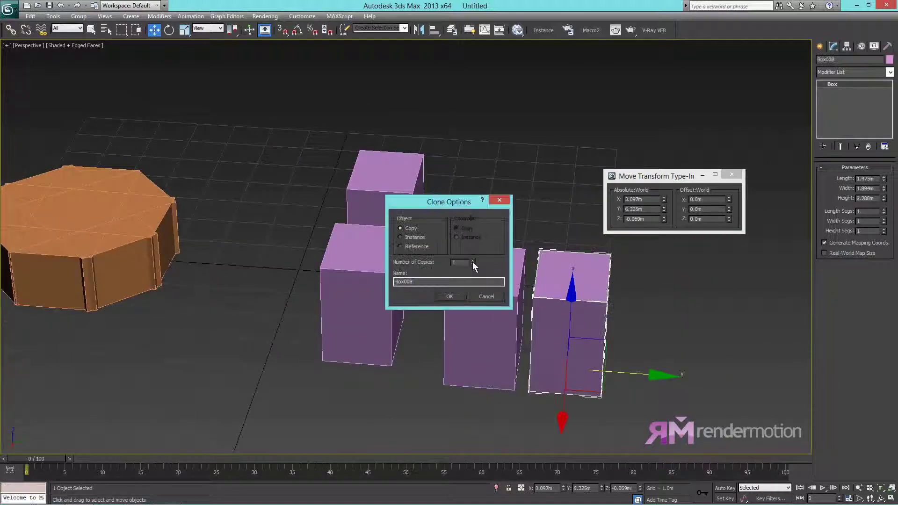
left_click(473, 260)
left_click(473, 260)
left_click(448, 296)
Step: Create a tube on the empty grid area beyond the purple boxes, centred at about X -5.80 m, Y 2.33 m
mouse_move(526, 281)
middle_mouse_down()
mouse_move(230, 208)
mouse_move(262, 245)
mouse_move(372, 190)
middle_mouse_up()
scroll(231, 209, "down", 4)
middle_click_drag(439, 290, 410, 189, "alt")
middle_click_drag(410, 189, 467, 404)
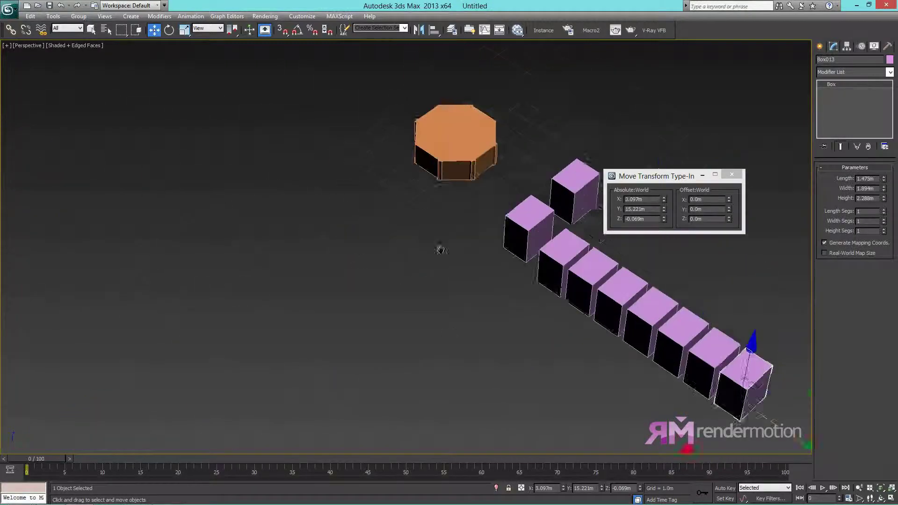
middle_click_drag(441, 248, 439, 256, "alt")
middle_click_drag(511, 188, 260, 291)
left_click(819, 47)
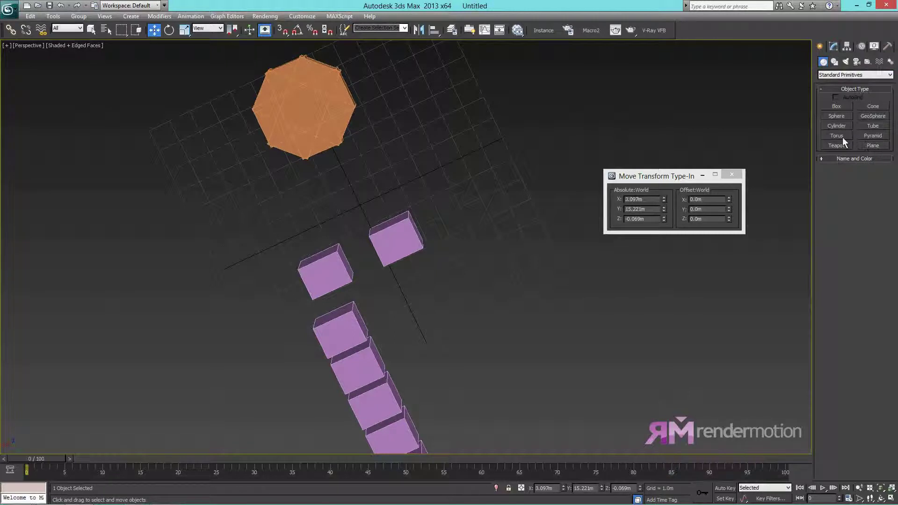
left_click(868, 126)
left_click_drag(500, 202, 537, 220)
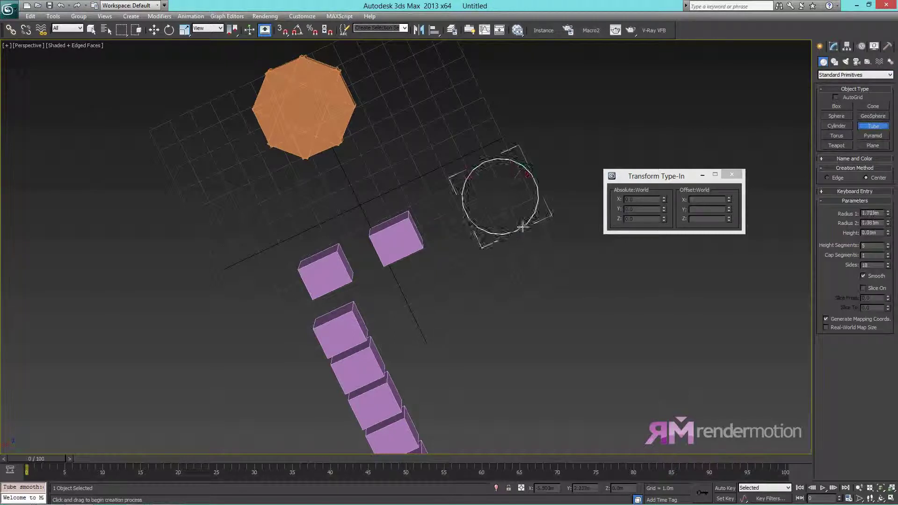
left_click(521, 211)
left_click(533, 188)
Step: Clone the crimson tube by uniformly scaling it up to about 123%, making three progressively larger copies
key("w")
key("z")
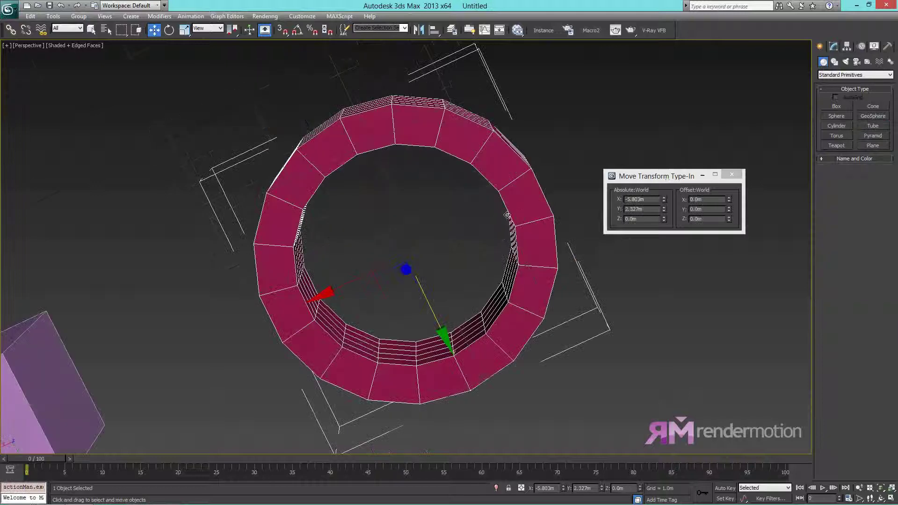
middle_click_drag(528, 201, 462, 318, "alt")
key("e")
key("r")
left_click_drag(388, 283, 401, 266)
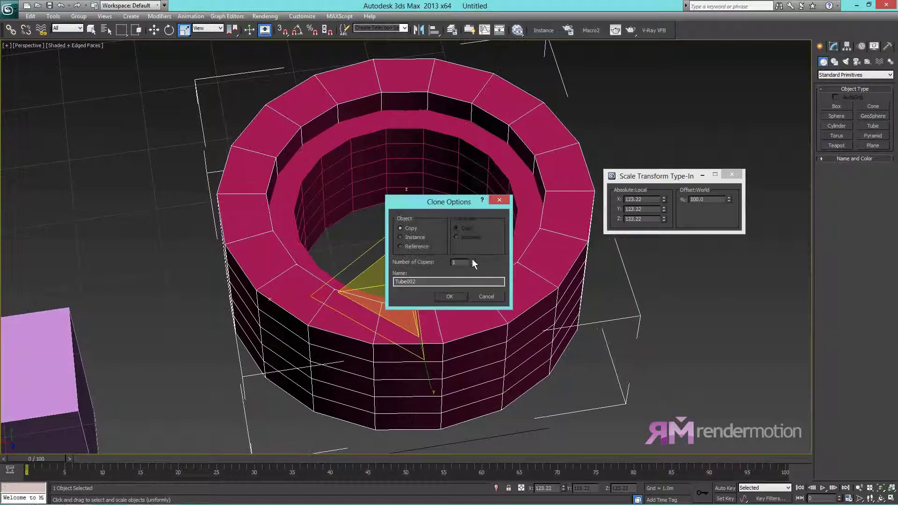
left_click(449, 297)
Step: Clone the foreground stand-alone purple box next to the row in place as an instance
scroll(420, 336, "down", 5)
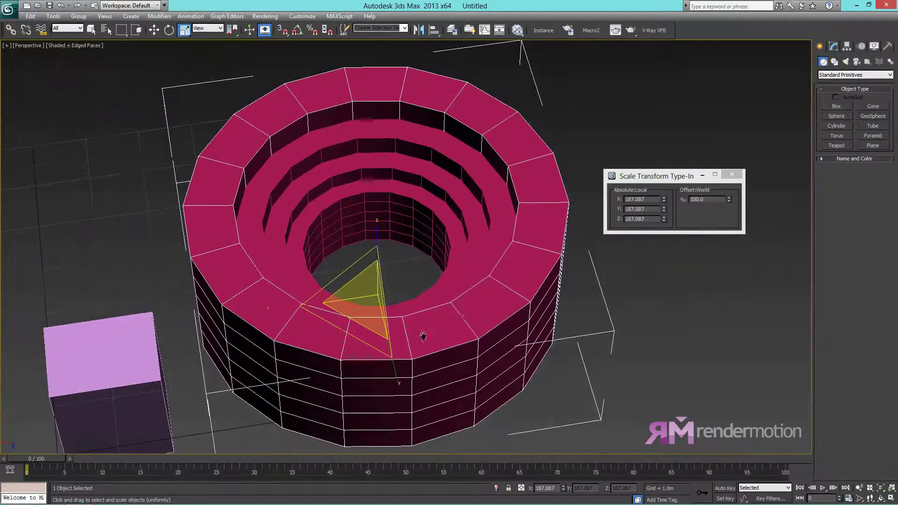
middle_click_drag(536, 298, 421, 308, "alt")
scroll(374, 340, "down", 6)
middle_click_drag(374, 340, 452, 259, "alt")
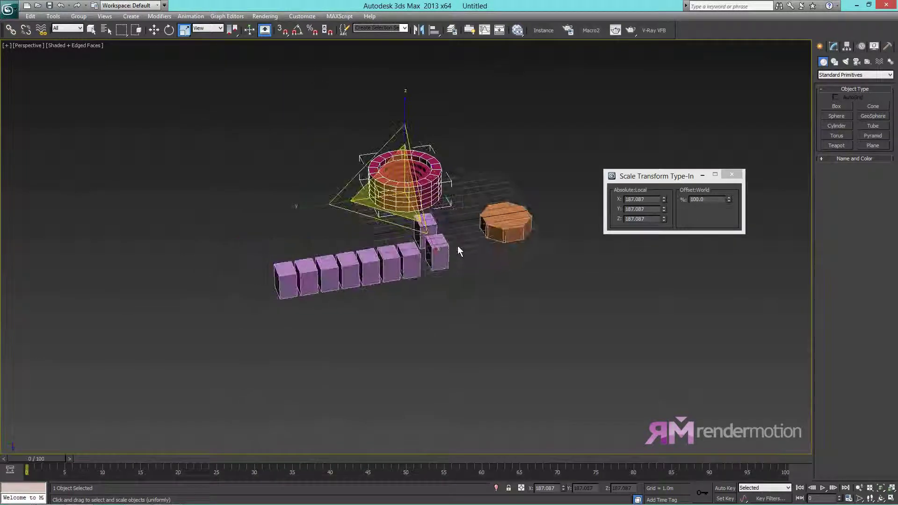
left_click(443, 255)
key("z")
middle_click_drag(520, 303, 508, 298, "alt")
key("w")
scroll(417, 217, "down", 4)
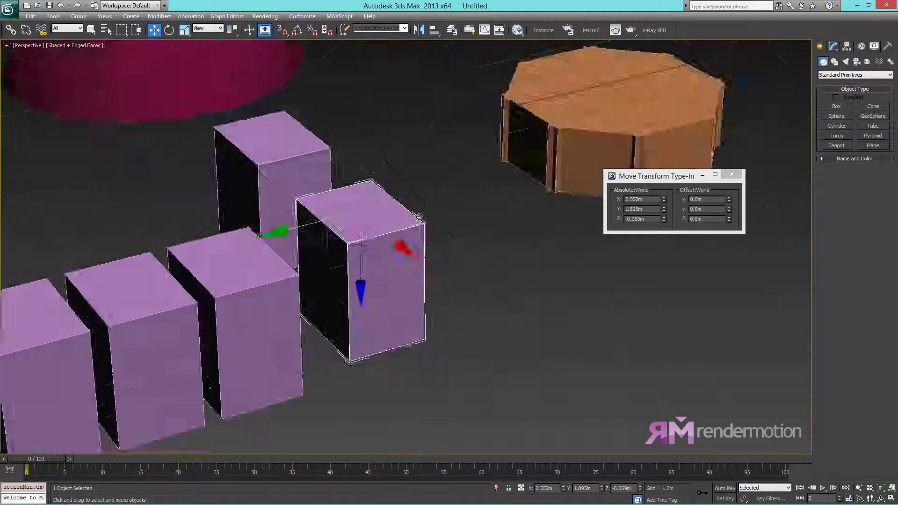
middle_click_drag(418, 216, 462, 310, "alt")
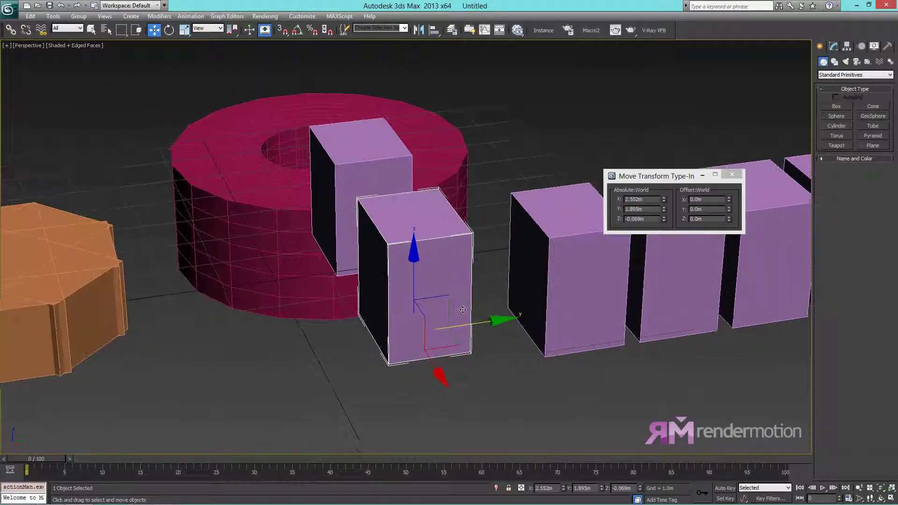
key("ctrl+v")
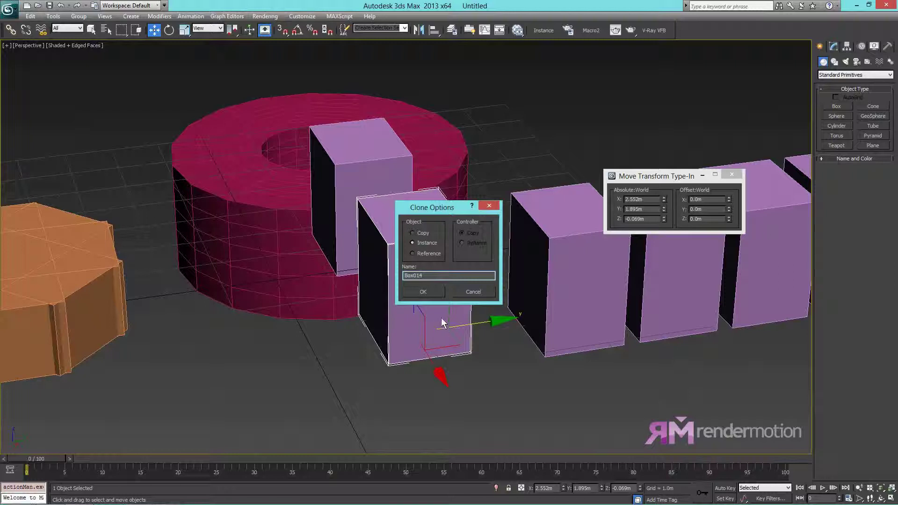
mouse_move(423, 207)
left_mouse_down()
mouse_move(453, 126)
mouse_move(467, 185)
mouse_move(486, 181)
left_mouse_up()
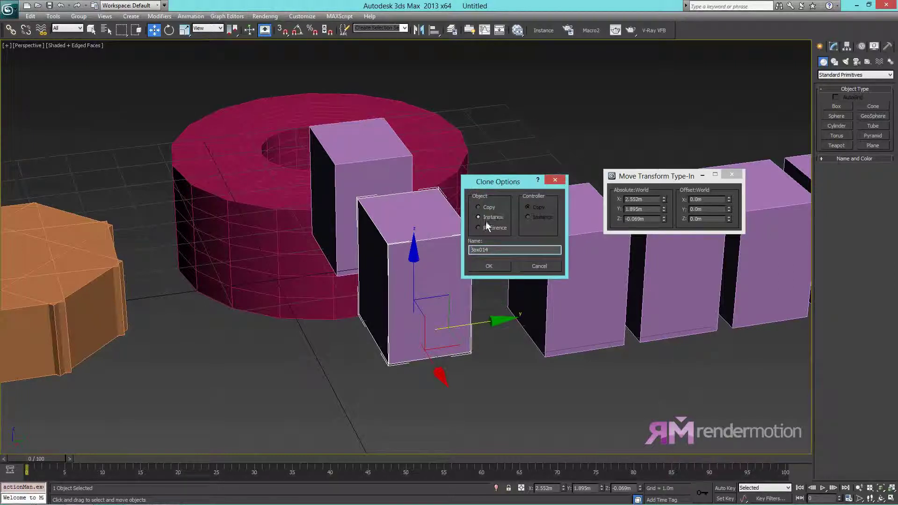
left_click(494, 264)
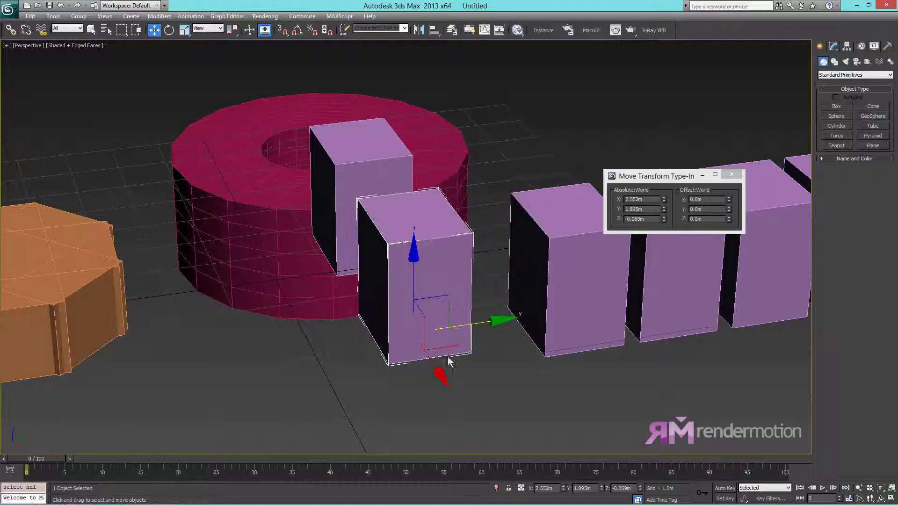
Step: Move the cloned instance straight up along Z to about 3.69 m, above its source box
mouse_move(415, 288)
left_mouse_down()
mouse_move(452, 131)
mouse_move(444, 197)
left_mouse_up()
middle_click_drag(420, 269, 462, 283, "alt")
scroll(462, 283, "down", 5)
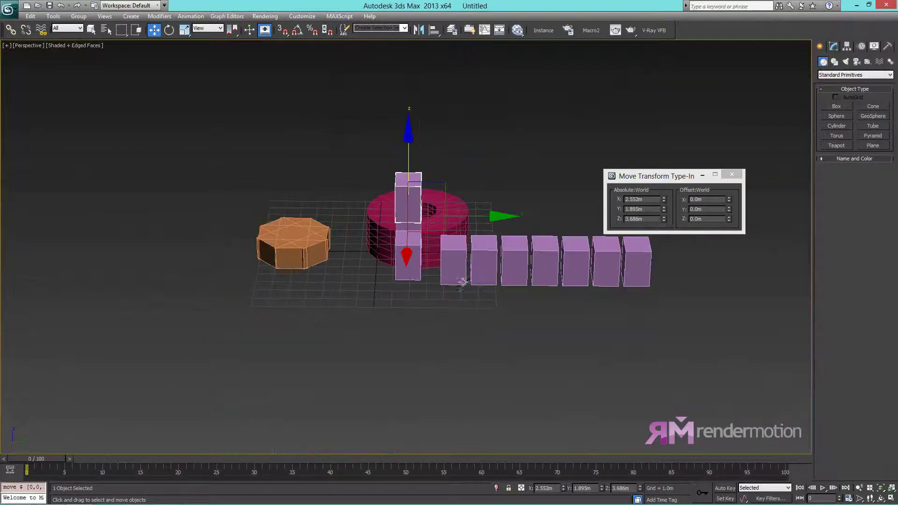
Step: Clone the ground-level box beneath the raised one by moving a single copy across to beside the orange boxes
middle_click_drag(372, 282, 544, 290, "alt")
left_click(486, 245)
left_click(516, 265)
left_click_drag(504, 263, 606, 262, "shift")
key("Return")
Step: Clone the raised purple box in place as a copy
left_click(520, 234)
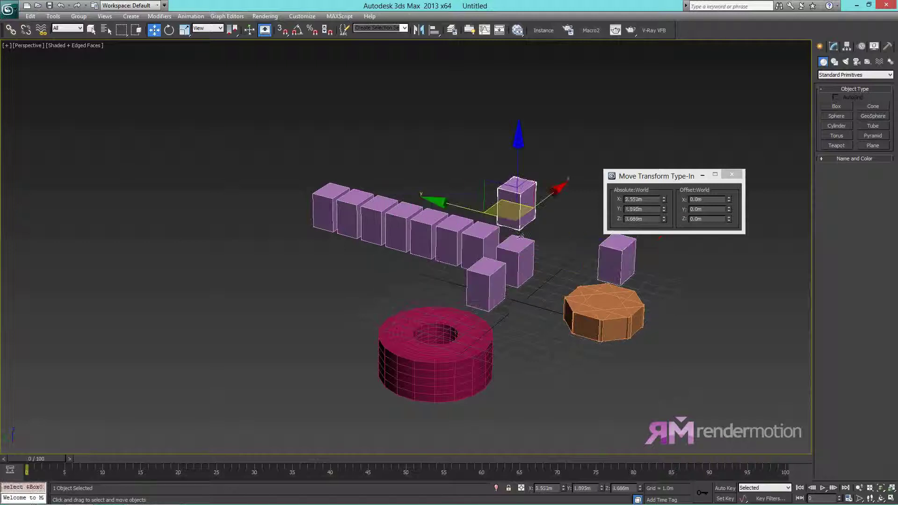
key("ctrl+v")
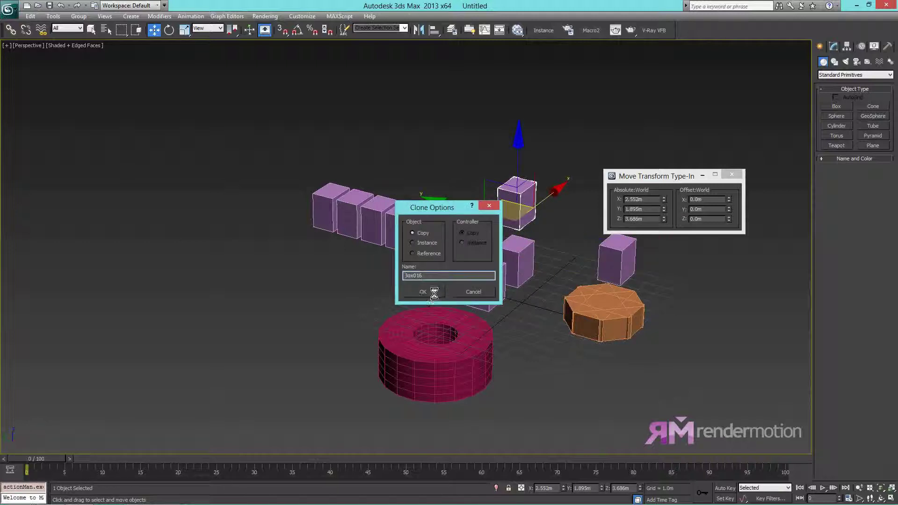
left_click(423, 292)
Step: Clone the ground-level box under the raised one in place as a copy and move that copy away from the tube
left_click_drag(522, 204, 522, 261)
right_click(523, 261)
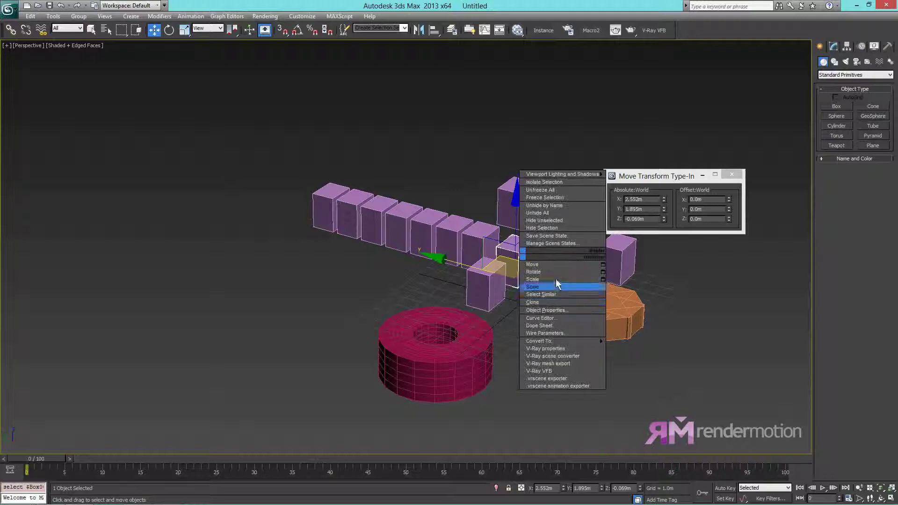
left_click(532, 302)
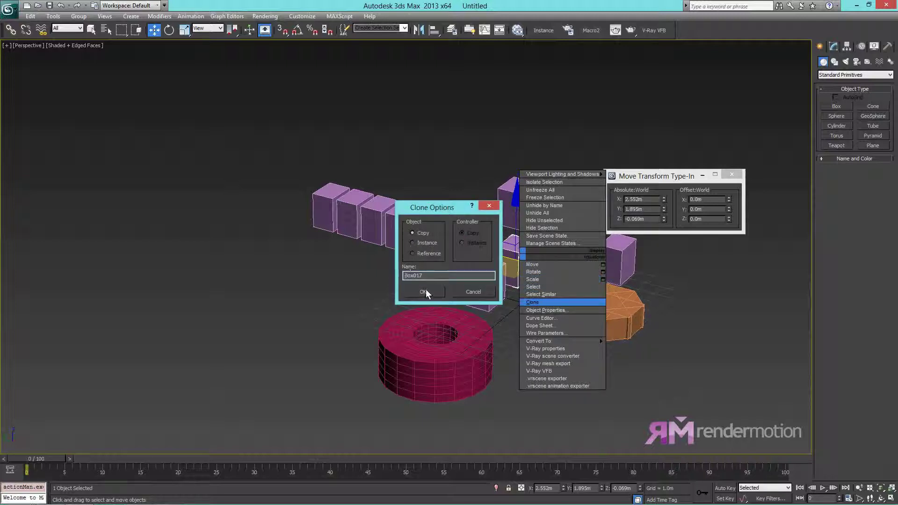
left_click(424, 291)
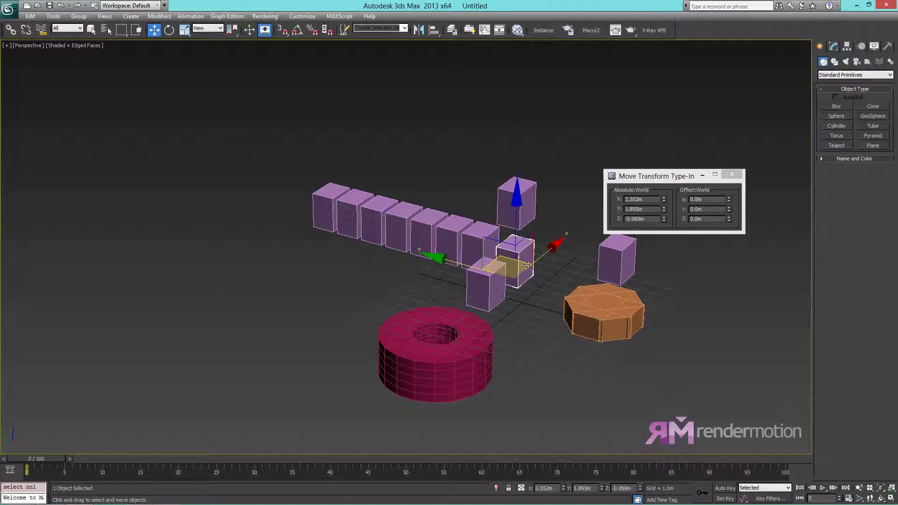
left_click_drag(527, 265, 579, 241)
left_click(535, 293)
Step: Select a single box in the purple row, try region selections over several boxes, and clear the selection
mouse_move(543, 300)
middle_mouse_down()
mouse_move(466, 341)
mouse_move(496, 314)
mouse_move(457, 318)
middle_mouse_up()
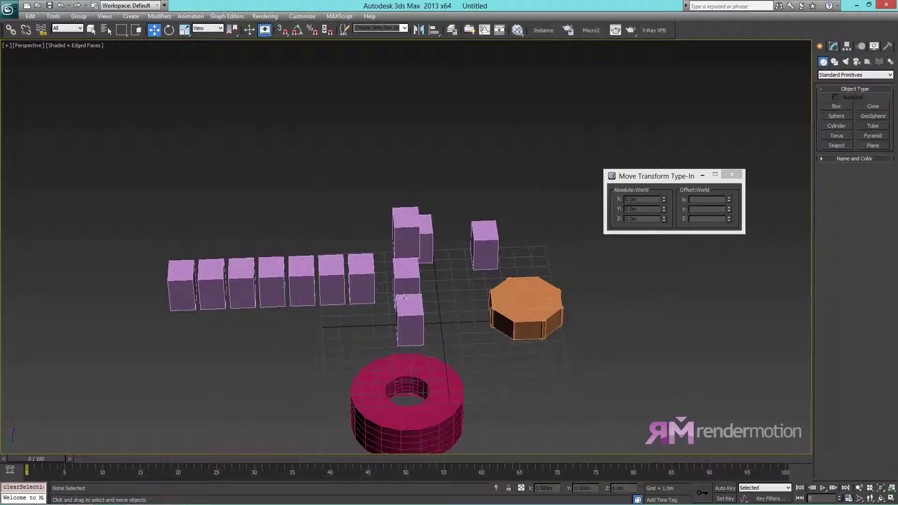
middle_click_drag(402, 297, 536, 292, "alt")
left_click(536, 292)
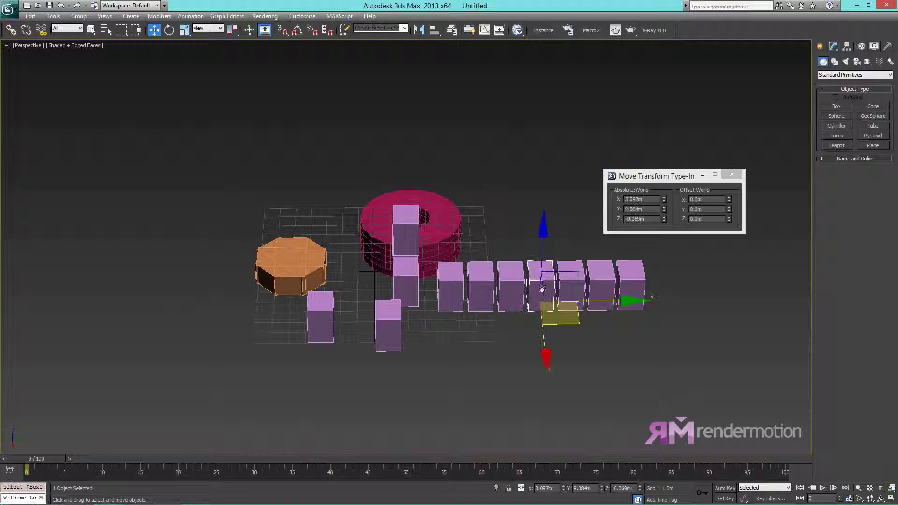
left_click_drag(527, 233, 480, 316)
left_click(524, 195)
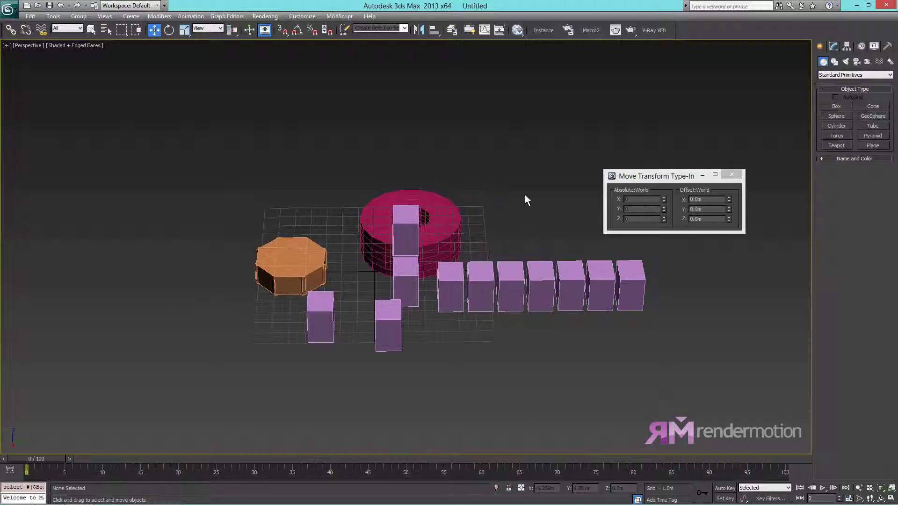
left_click_drag(524, 195, 411, 295)
middle_click_drag(497, 281, 518, 292, "alt")
left_click(505, 210)
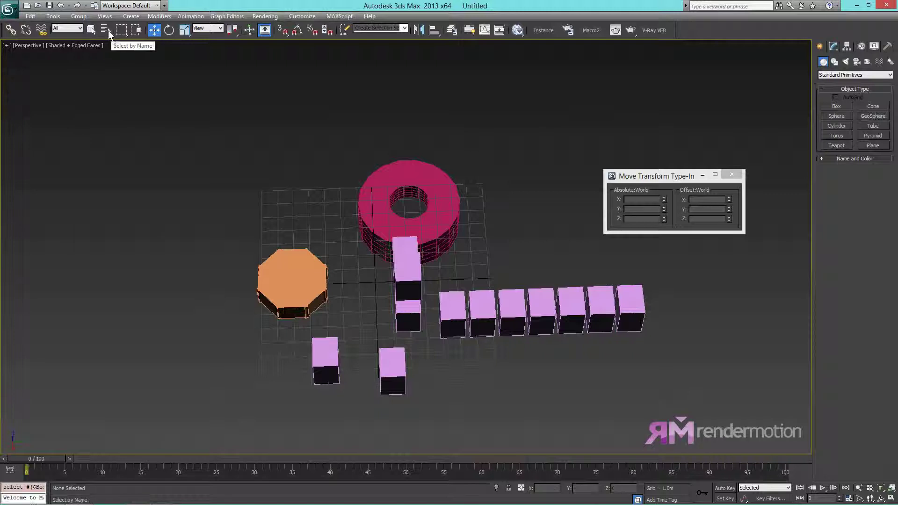
Step: Move one orange box out of the stack to about X -10.75 m, Y -12.39 m and set its object color to light green
left_click(304, 272)
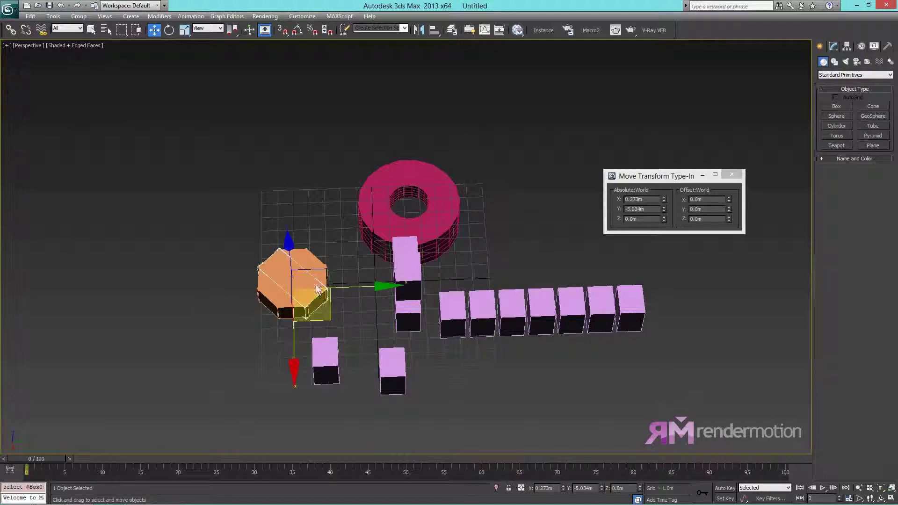
left_click_drag(305, 272, 187, 130)
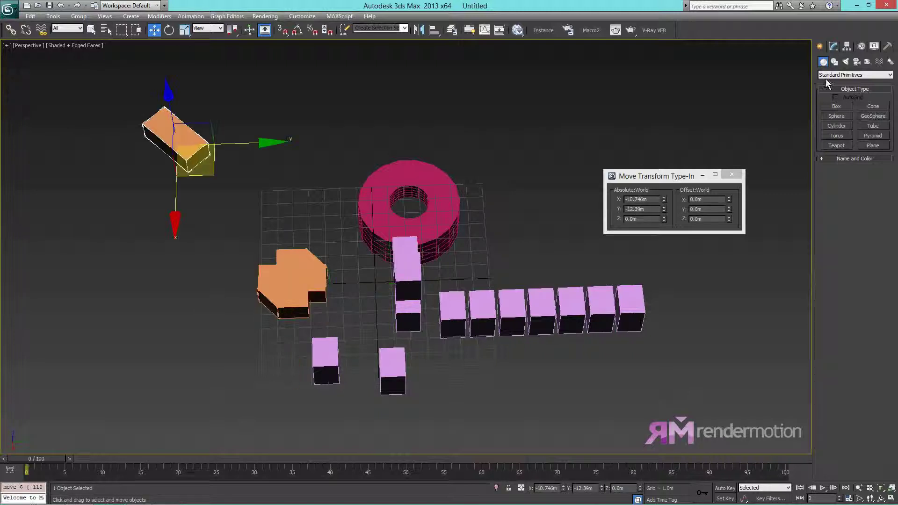
left_click(833, 46)
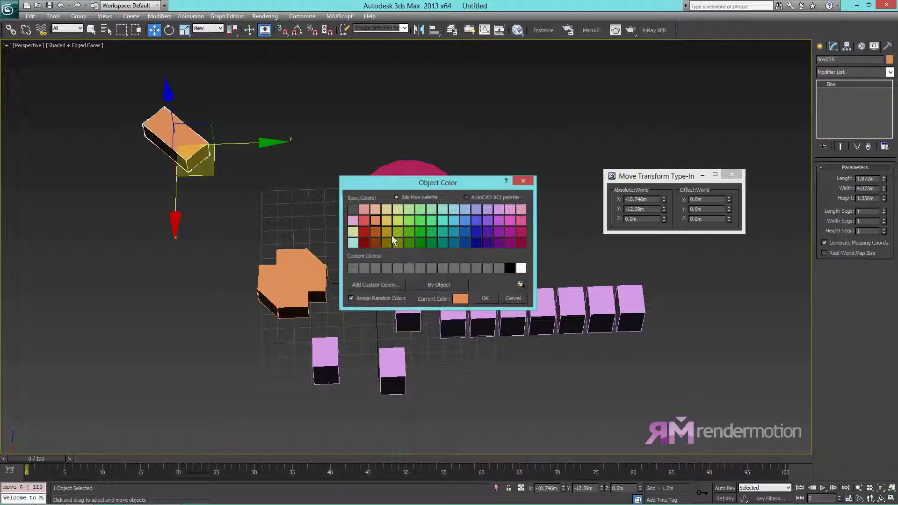
left_click(484, 299)
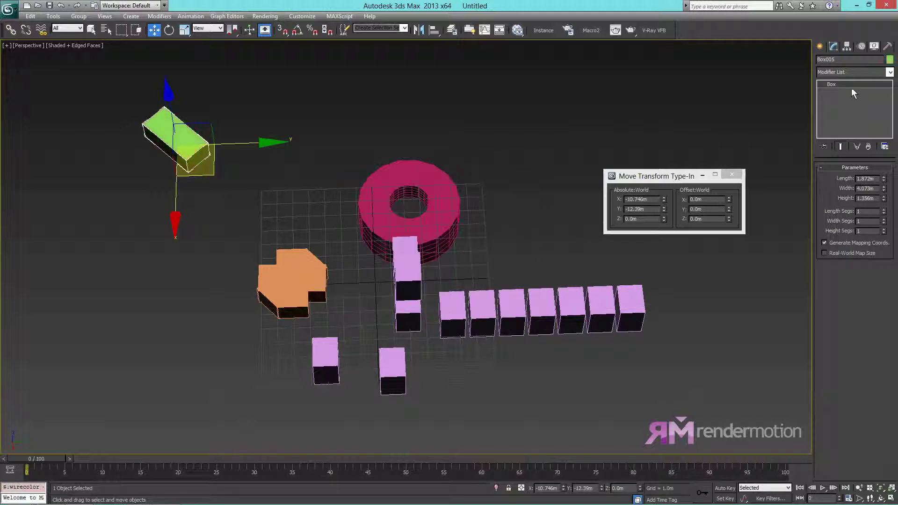
Step: Rename the green box CajaVerde and deselect it
left_click_drag(846, 59, 753, 78)
type("c")
left_click(544, 141)
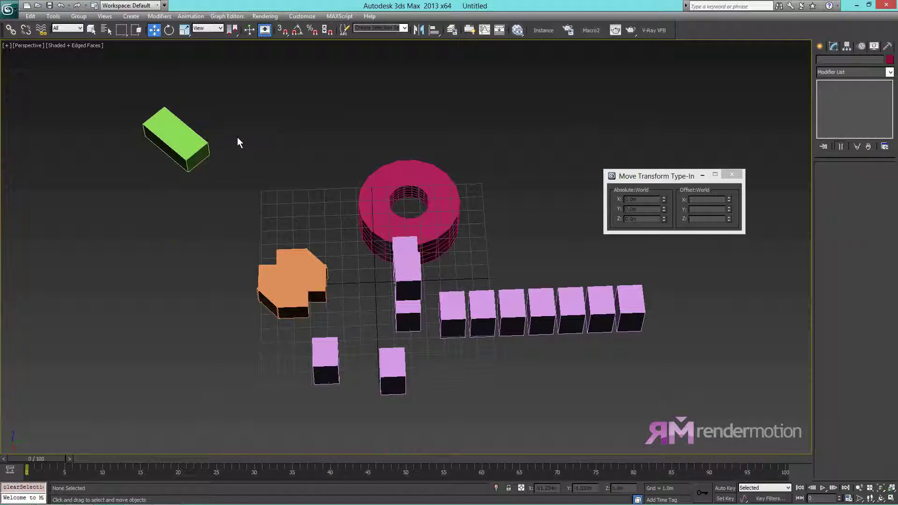
Step: Select CajaVerde by name from the enlarged scene list and move it to about X -8.67 m, Y -6.25 m
left_click(105, 30)
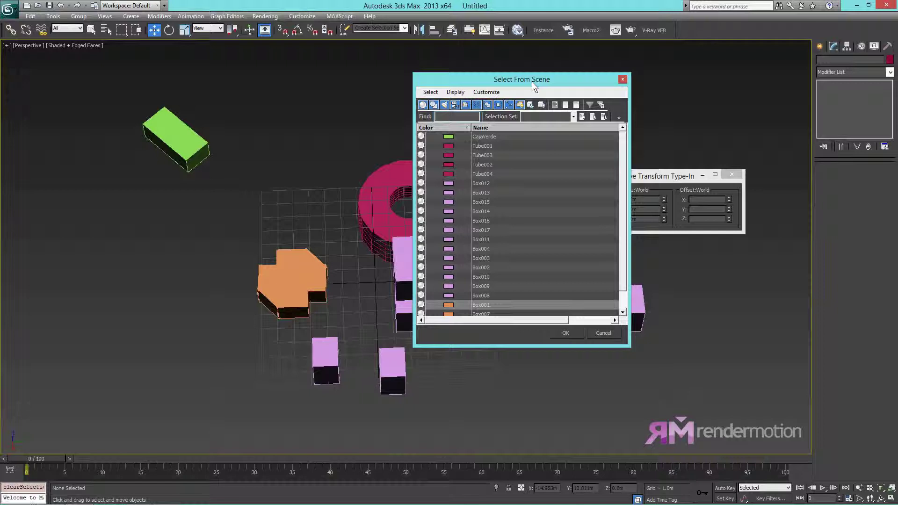
left_click_drag(533, 84, 580, 62)
left_click_drag(675, 323, 695, 438)
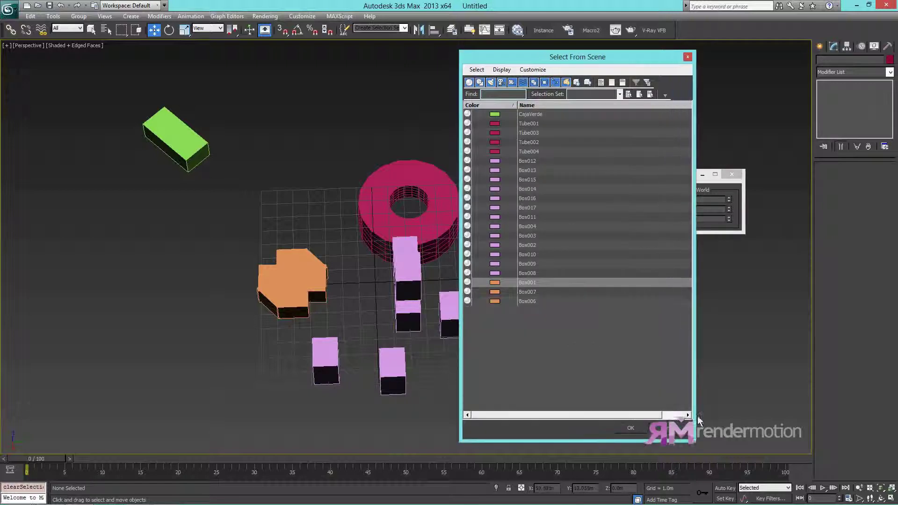
left_click(533, 124)
left_click(522, 115)
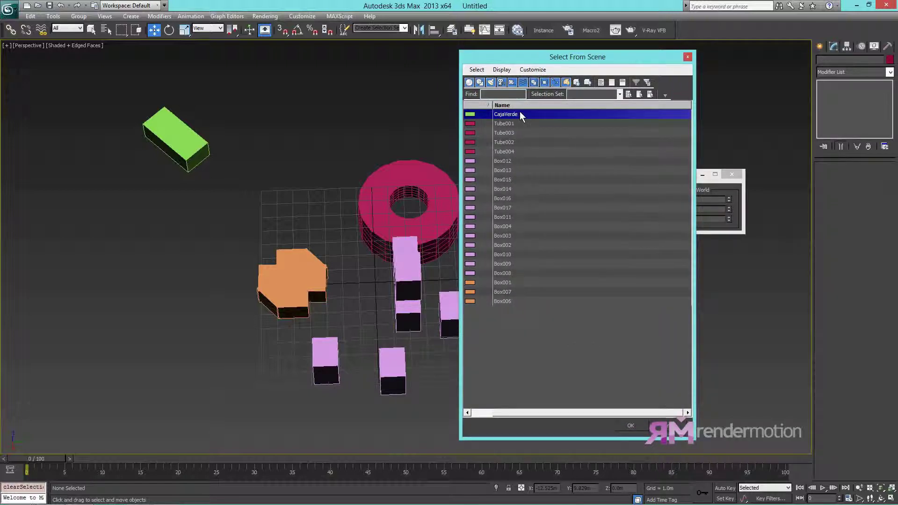
double_click(520, 113)
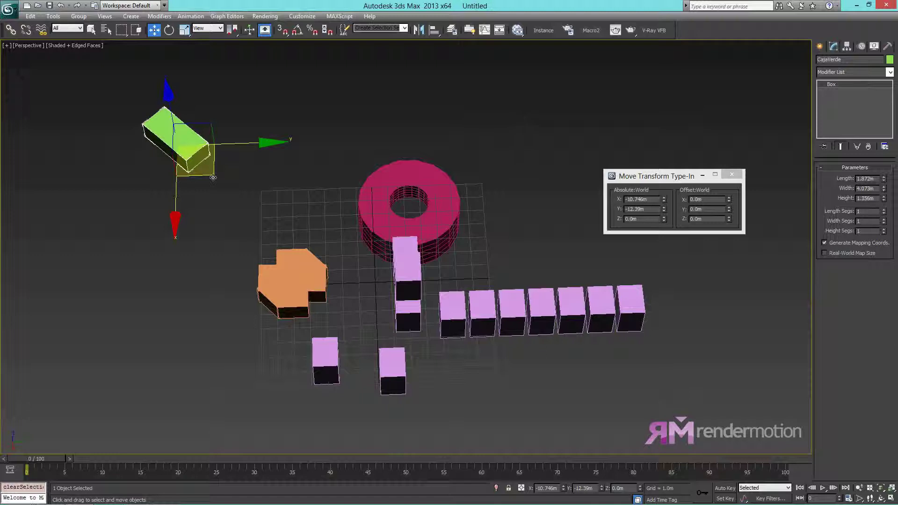
left_click_drag(213, 177, 309, 200)
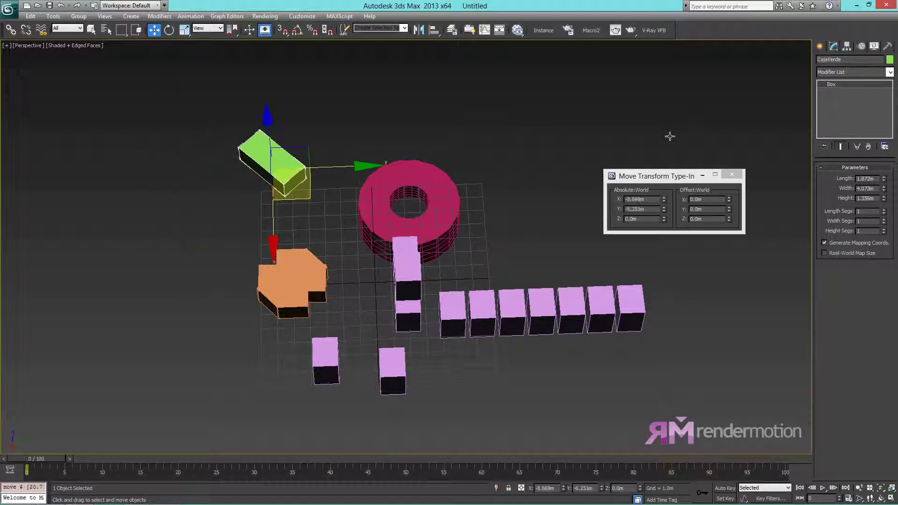
Step: Select all the purple boxes by name, from Box012 through Box008 in the color-sorted scene list
left_click(105, 29)
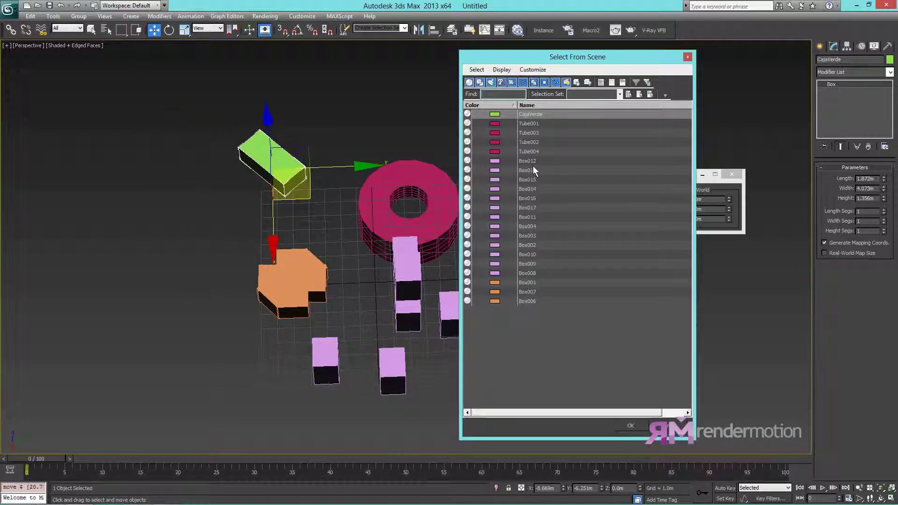
left_click_drag(533, 166, 524, 275)
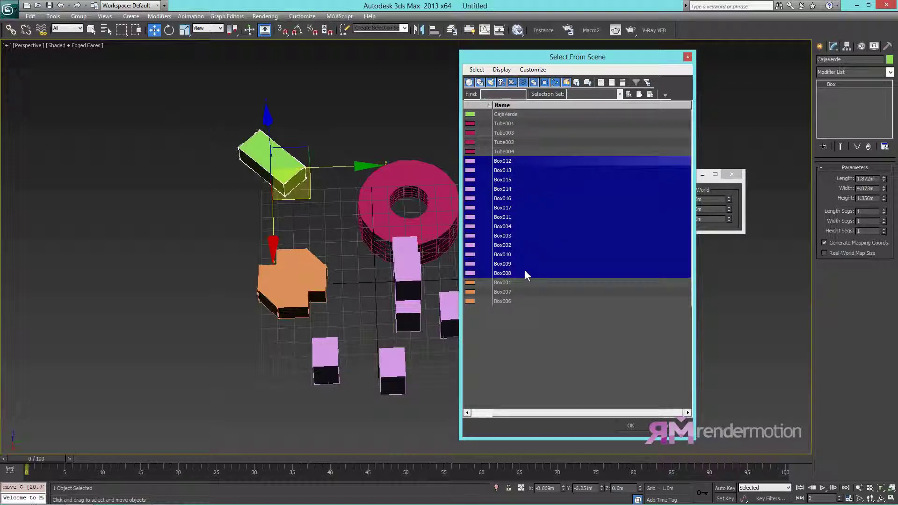
left_click(631, 423)
middle_click_drag(554, 347, 280, 245, "alt")
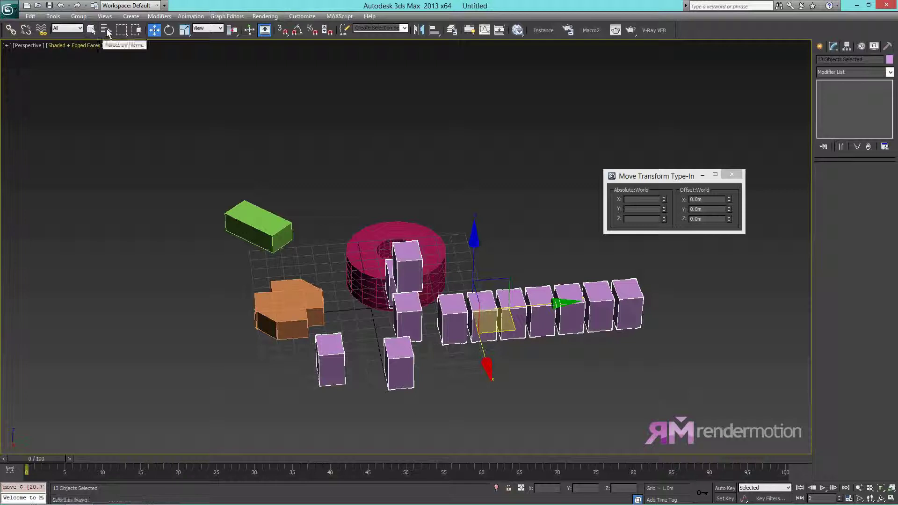
Step: Reopen the scene object list and sort it by name in ascending order
left_click(106, 30)
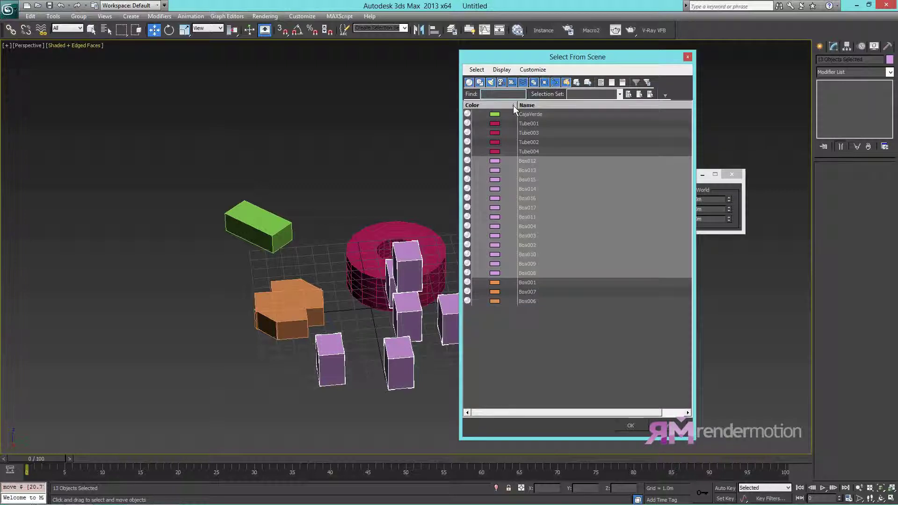
right_click(513, 105)
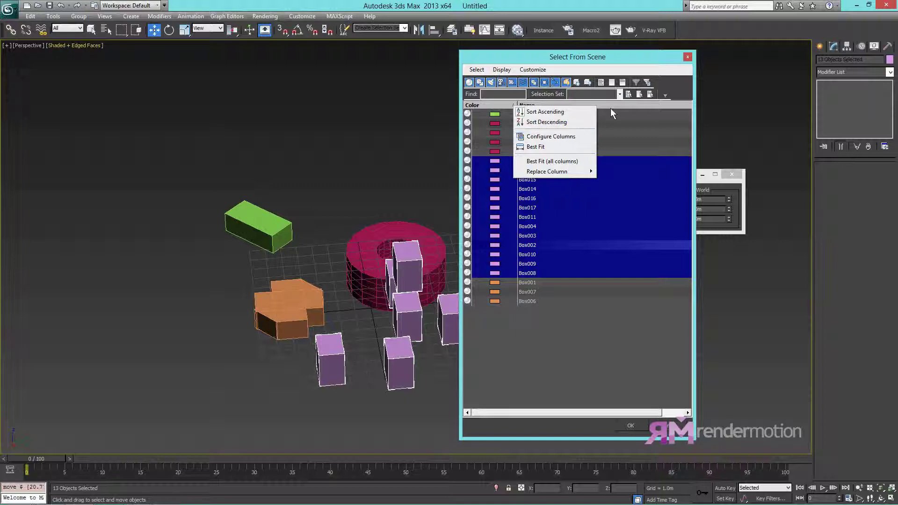
left_click(534, 110)
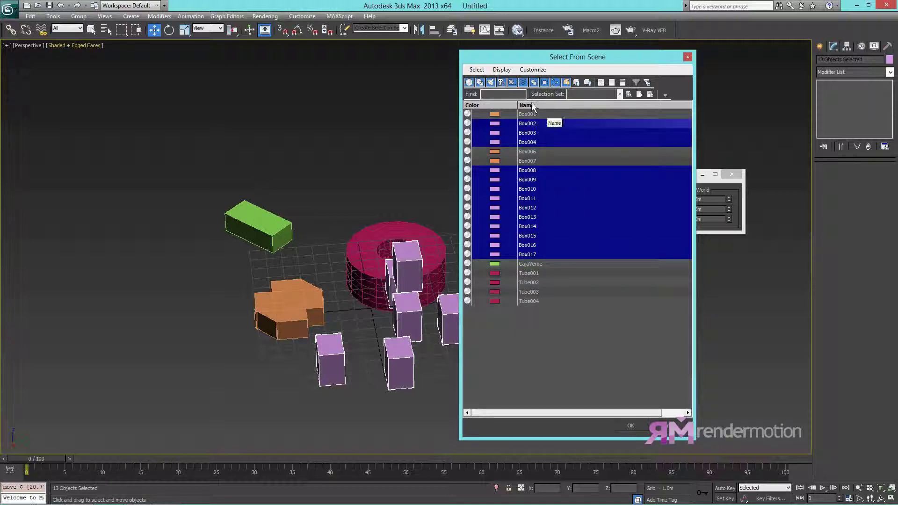
Step: Open the Configure Columns list for the scene object list, place it beside the dialog and make it taller
right_click(532, 106)
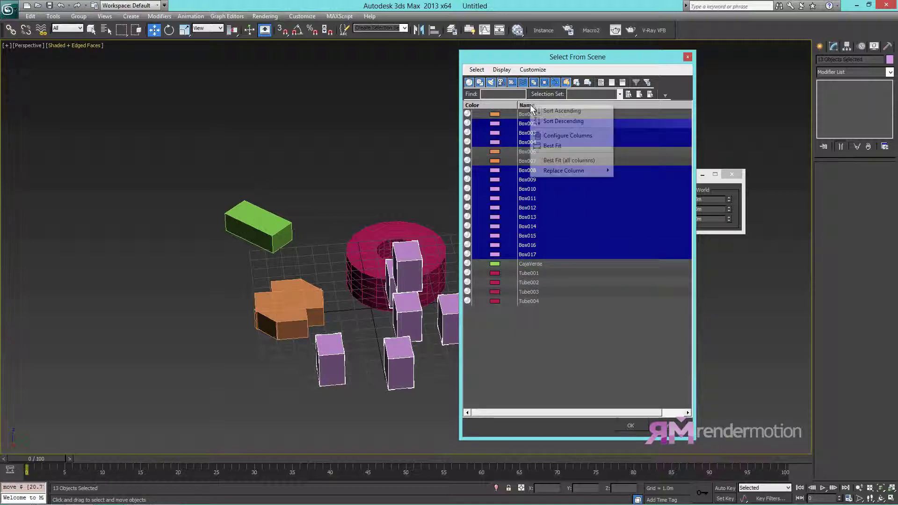
left_click(560, 136)
left_click_drag(634, 347, 743, 116)
left_click_drag(790, 187, 790, 418)
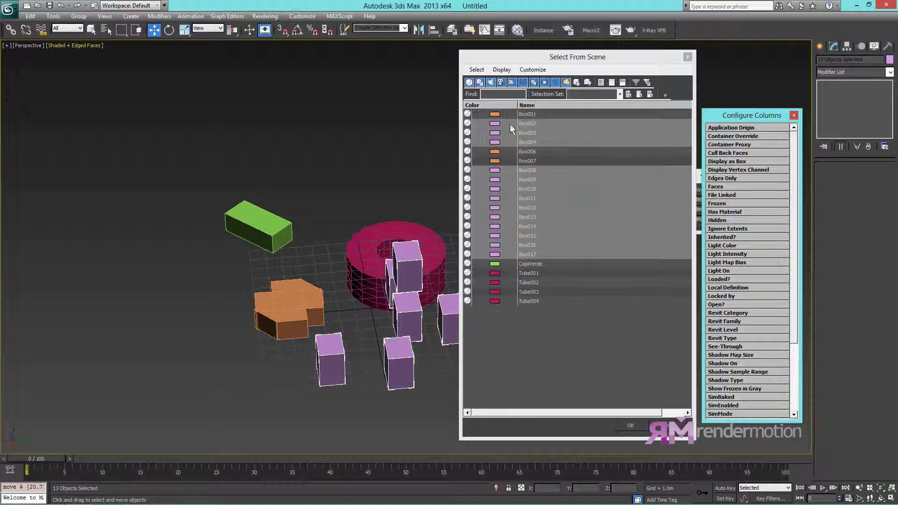
Step: Remove the Color column from the scene object list and add it back before the Name column
left_click_drag(482, 106, 750, 175)
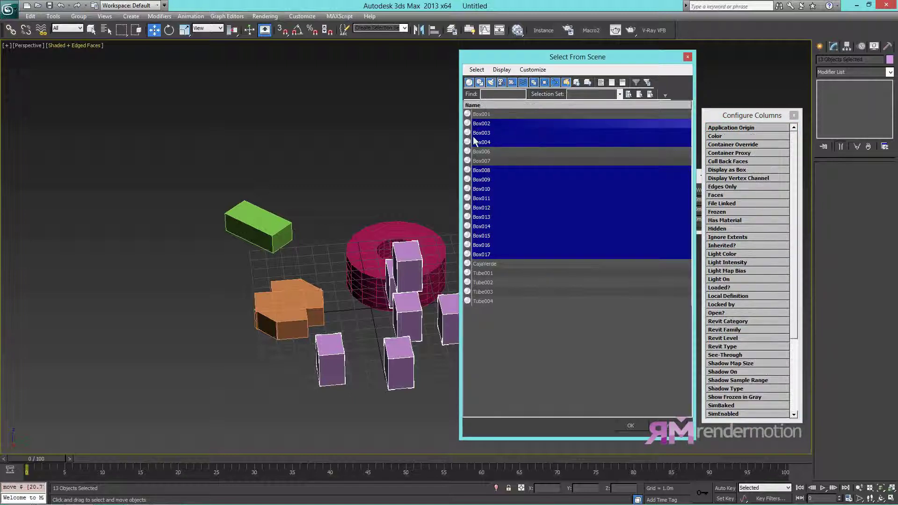
left_click(535, 360)
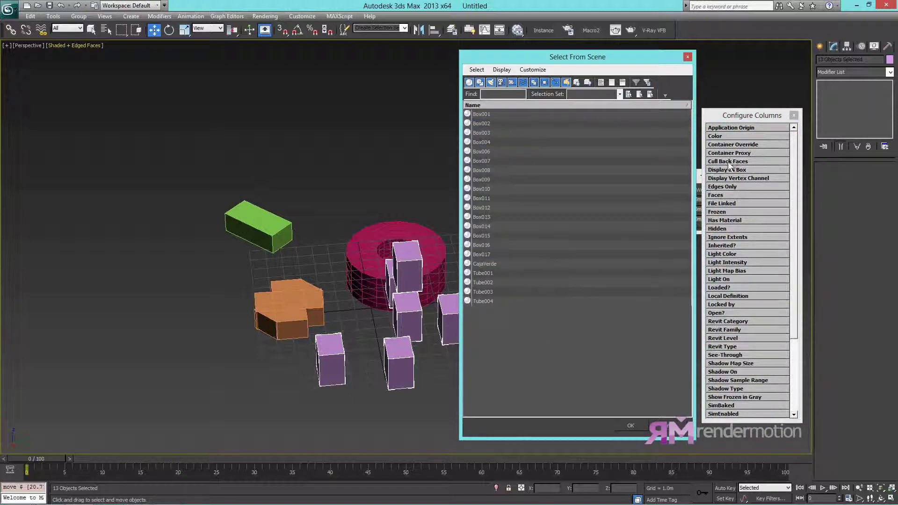
left_click_drag(519, 105, 484, 105)
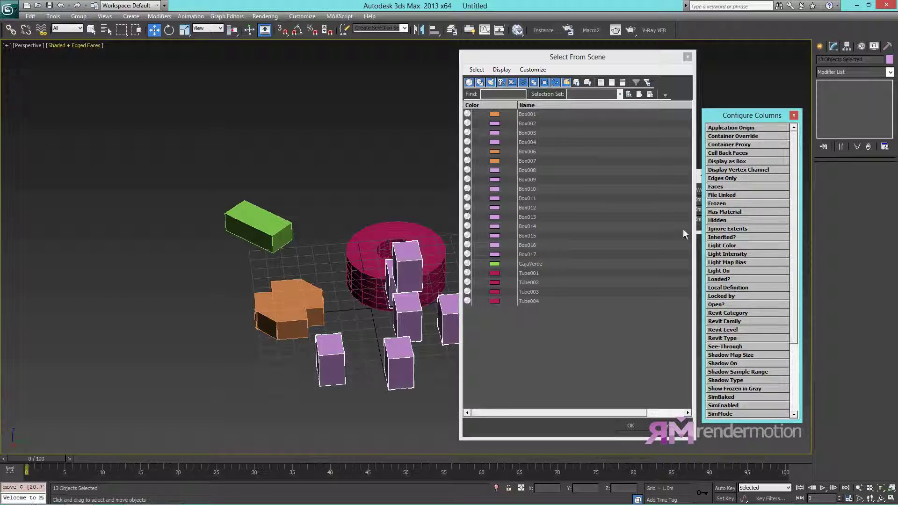
Step: Add the Faces column before Color in the scene list and select the 12-face objects, from Box001 through CajaVerde
left_click_drag(722, 184, 496, 107)
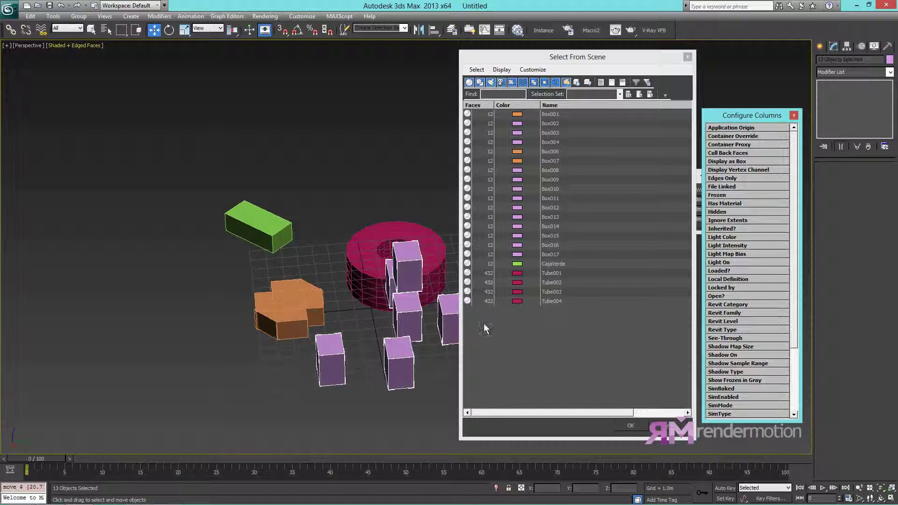
left_click_drag(489, 117, 516, 265)
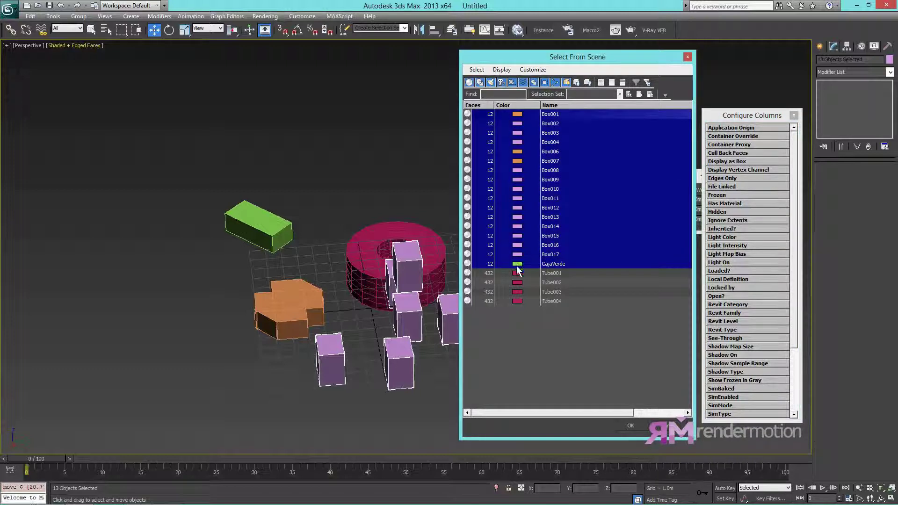
left_click(630, 425)
middle_click_drag(634, 428, 524, 256, "alt")
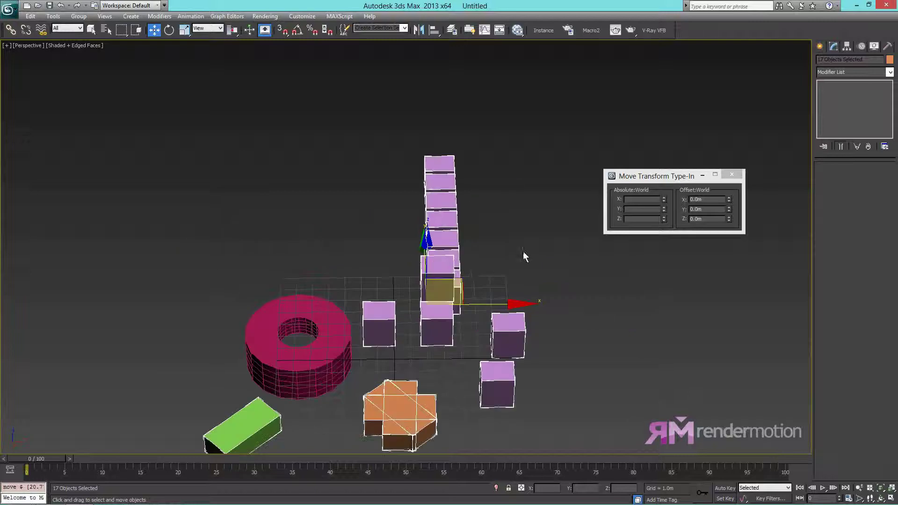
Step: Clear the viewport selection and reopen the scene object list
left_click(523, 256)
left_click(107, 29)
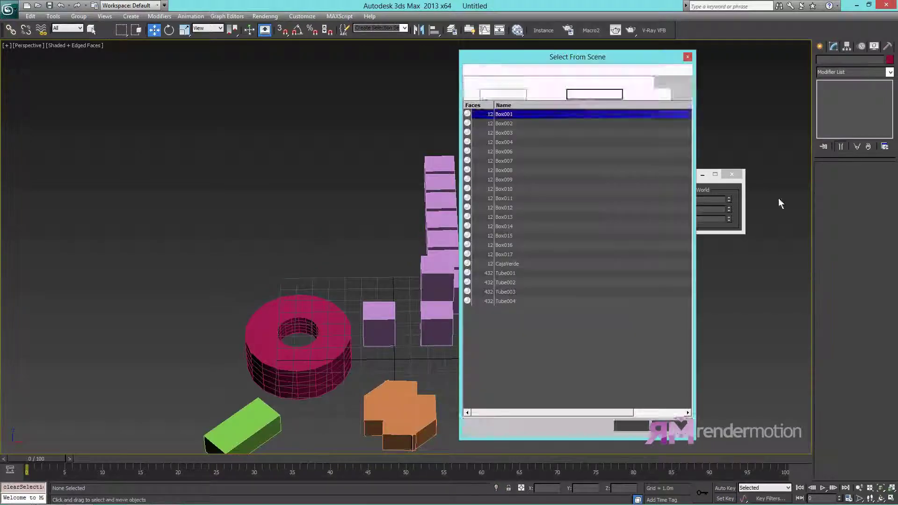
right_click(598, 106)
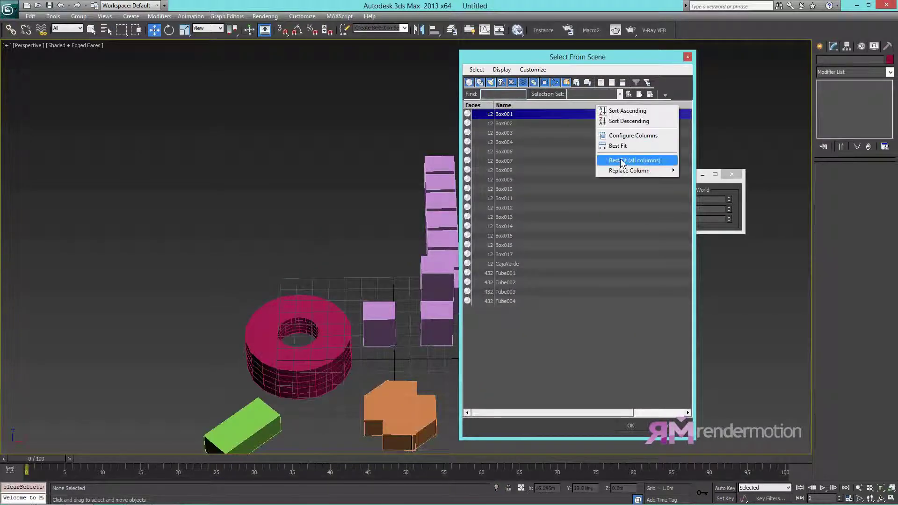
left_click(555, 343)
Step: Turn off the display of each object category in the scene list one by one, beginning with geometry and shapes
left_click(469, 83)
left_click(480, 82)
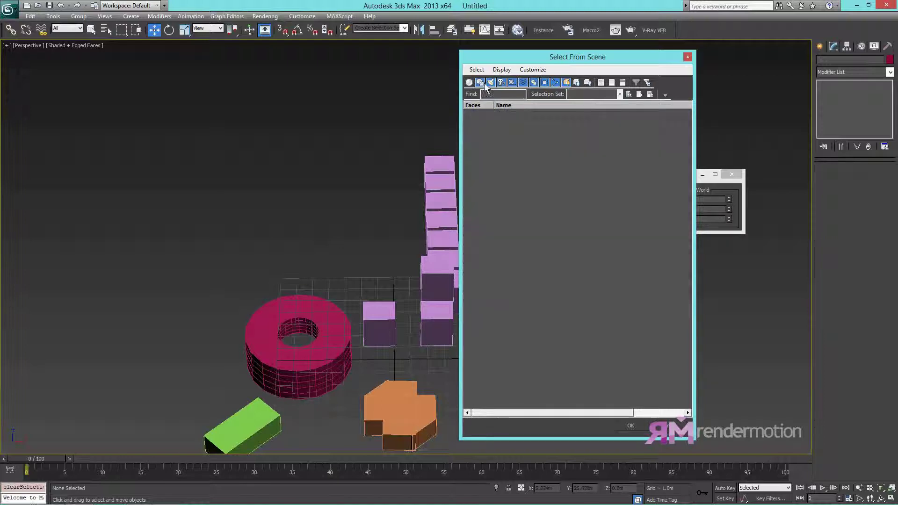
left_click(491, 83)
left_click(502, 83)
left_click(565, 83)
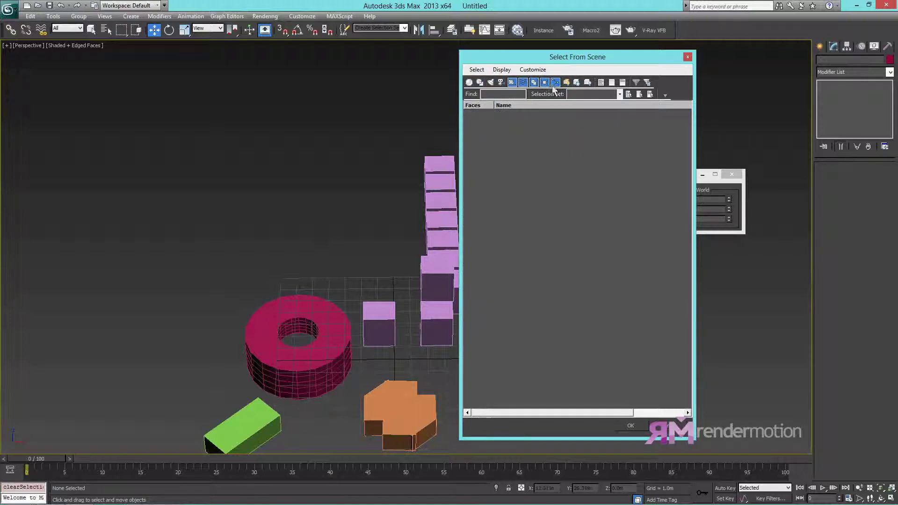
left_click(522, 84)
left_click(511, 85)
left_click(534, 82)
left_click(544, 82)
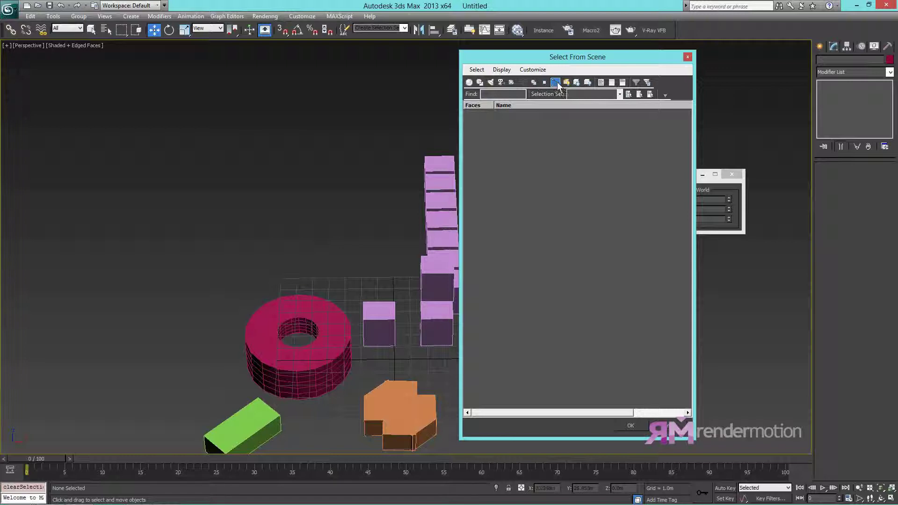
left_click(555, 82)
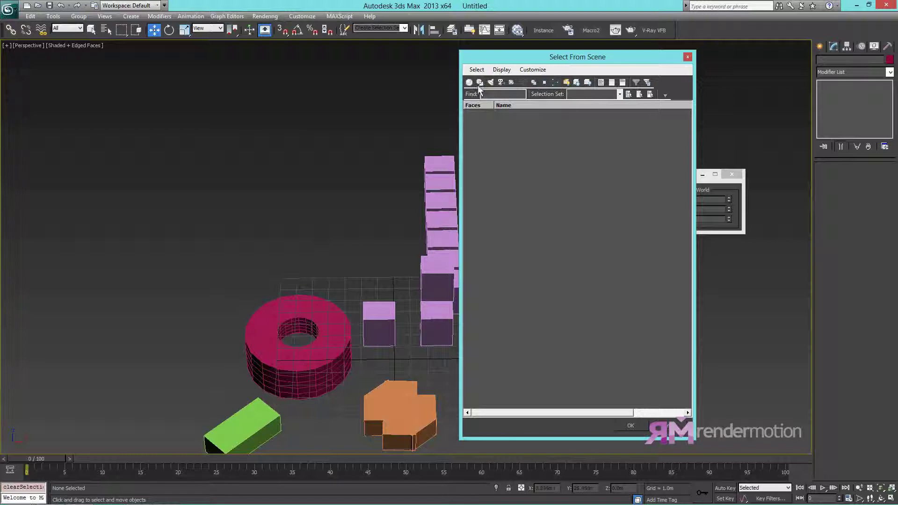
left_click(575, 85)
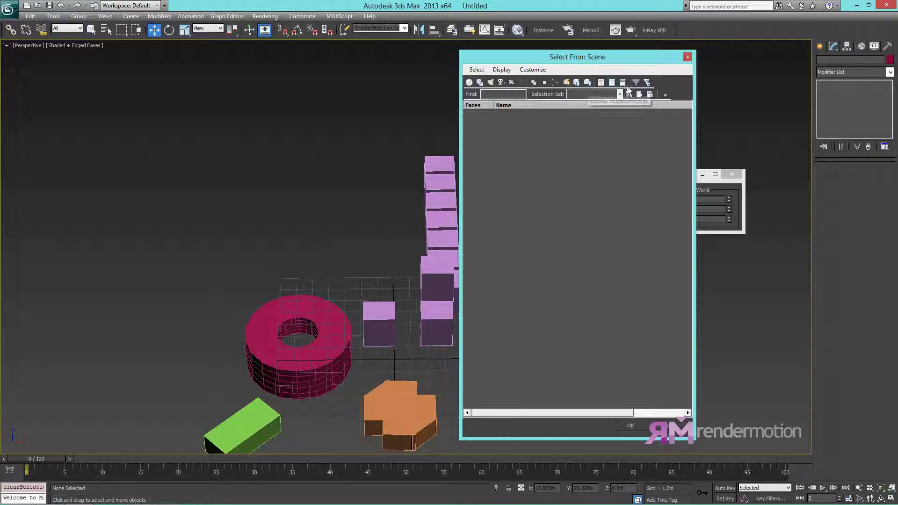
Step: Try the Display None and Invert Display filters on the scene list, ending with Display All
left_click(600, 82)
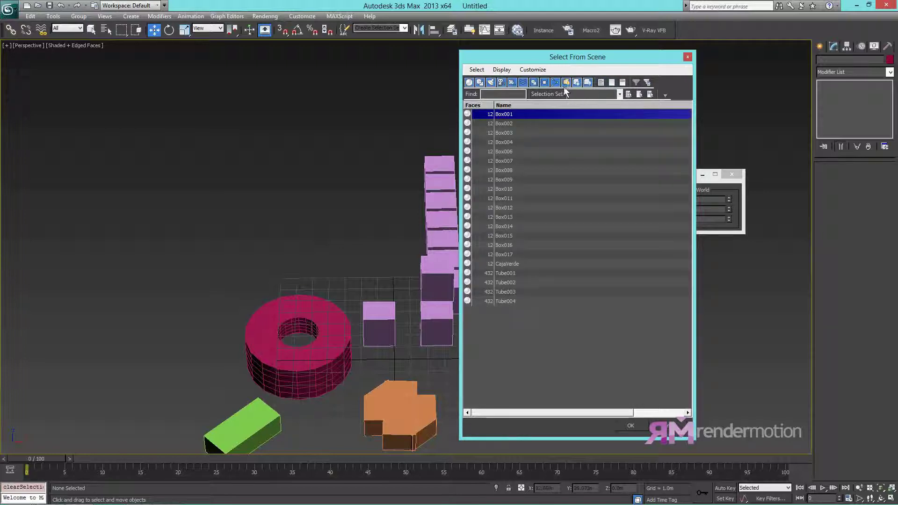
left_click(612, 83)
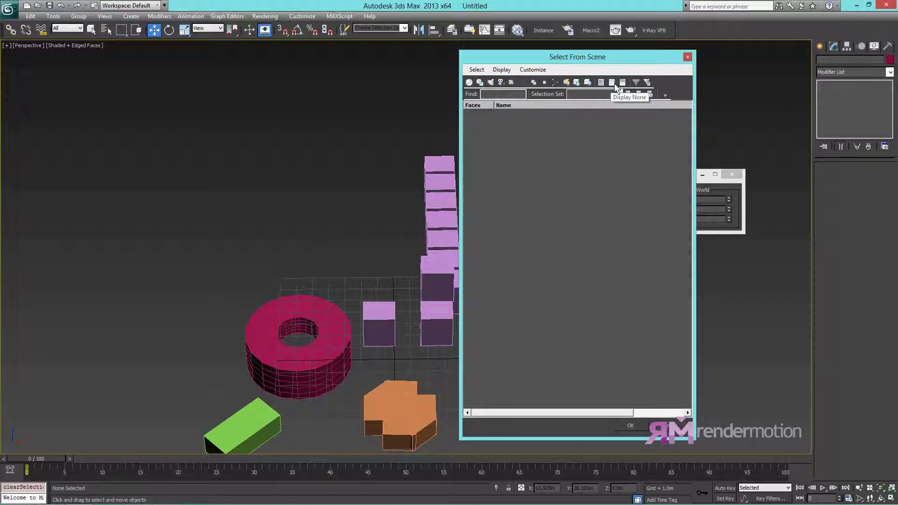
left_click(623, 84)
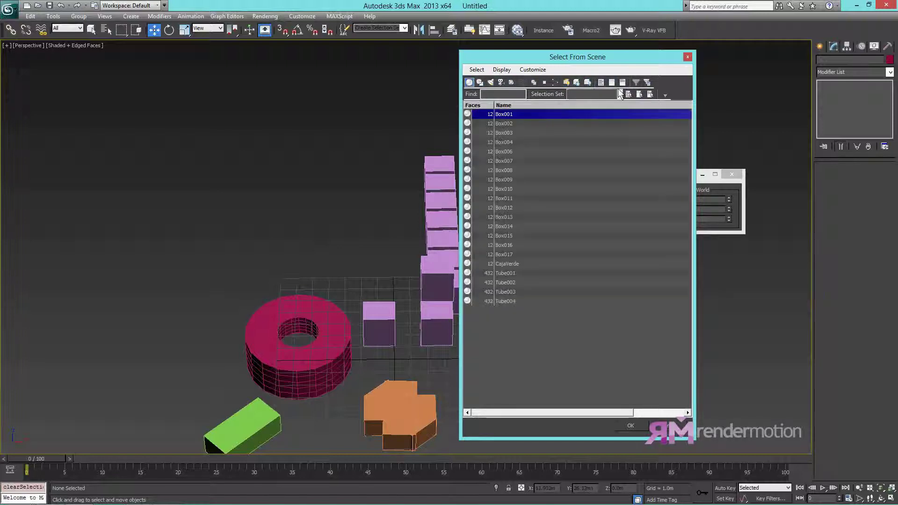
left_click(623, 83)
left_click(623, 84)
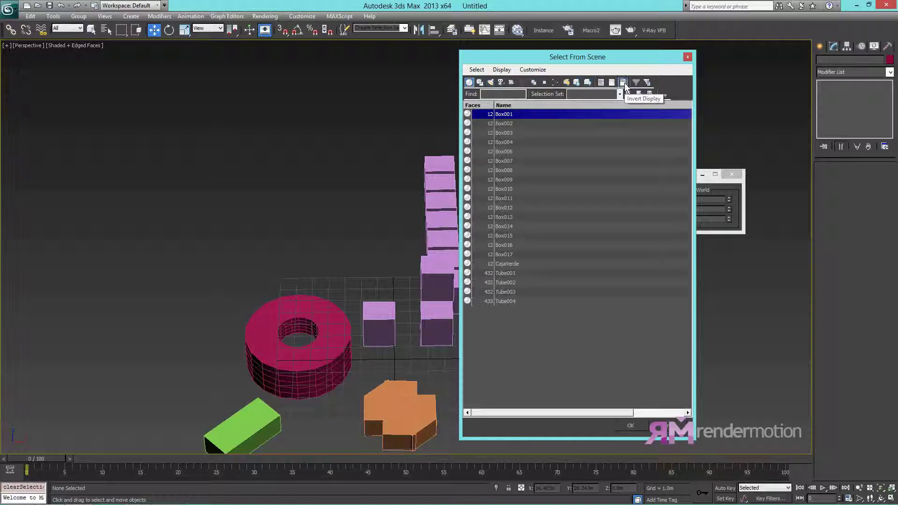
left_click(625, 85)
left_click(625, 85)
left_click(625, 85)
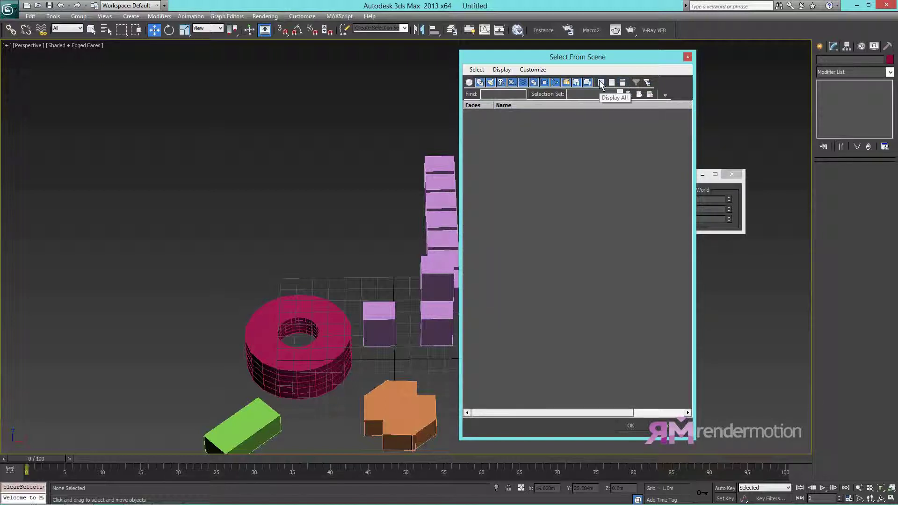
left_click(600, 82)
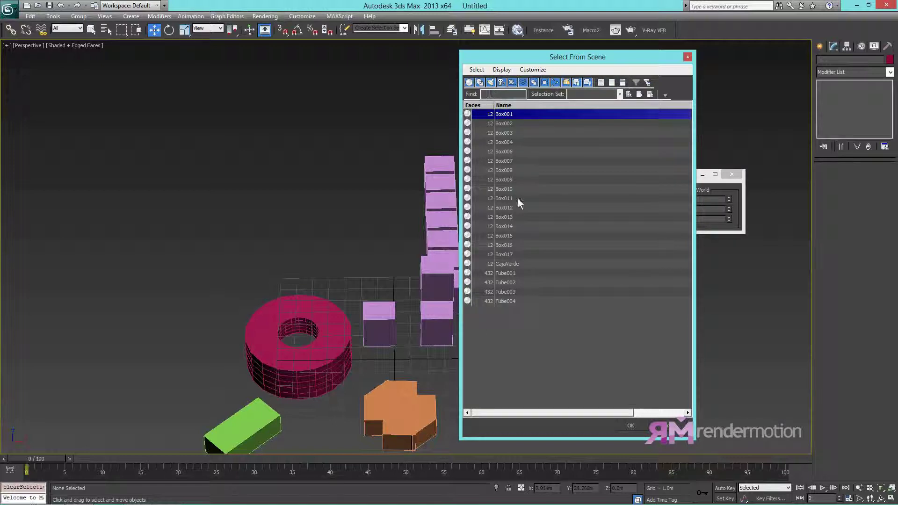
Step: Find the object whose name starts with Caja in the scene list and confirm its selection
left_click(489, 94)
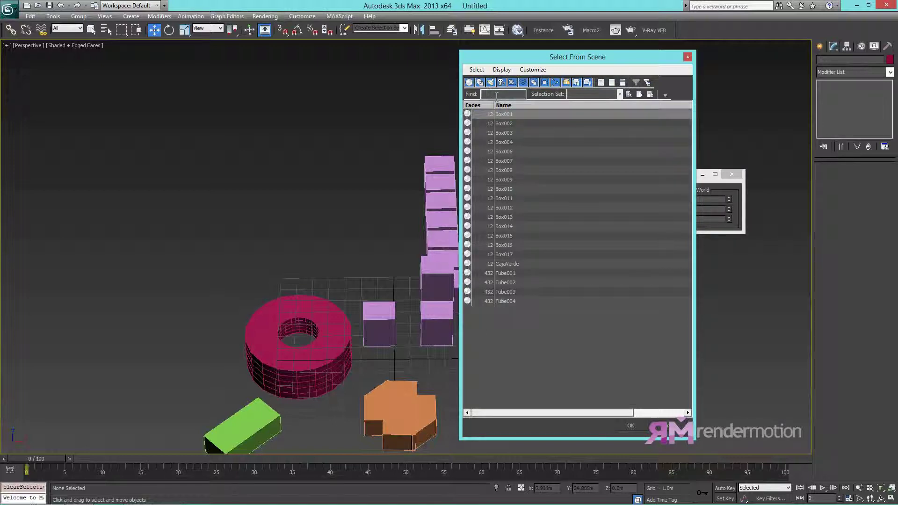
type("Caja")
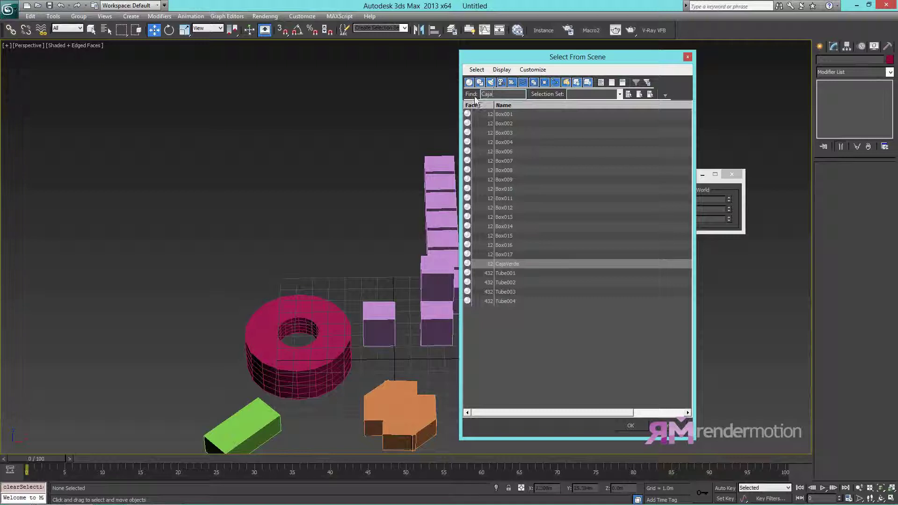
left_click(631, 425)
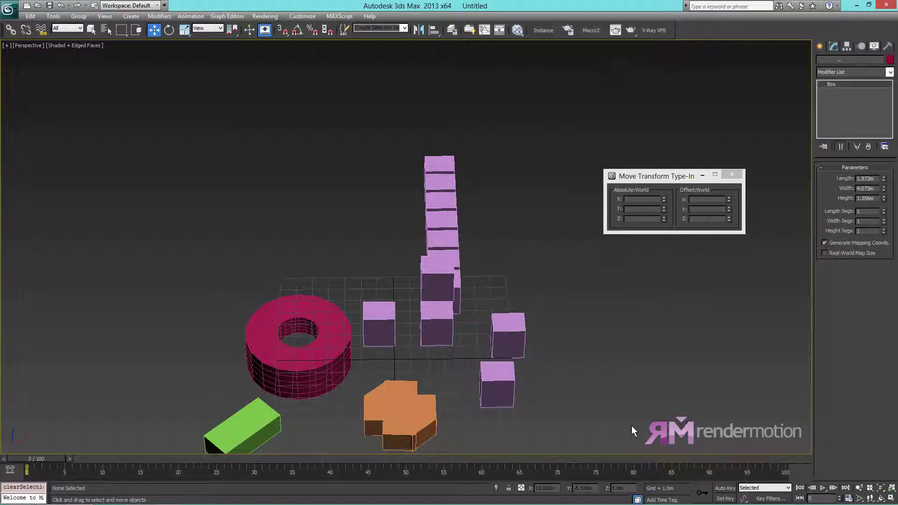
Step: Choose the Rectangular Selection Region and draw a region across the scene to select all the objects
middle_click_drag(410, 335, 374, 310, "alt")
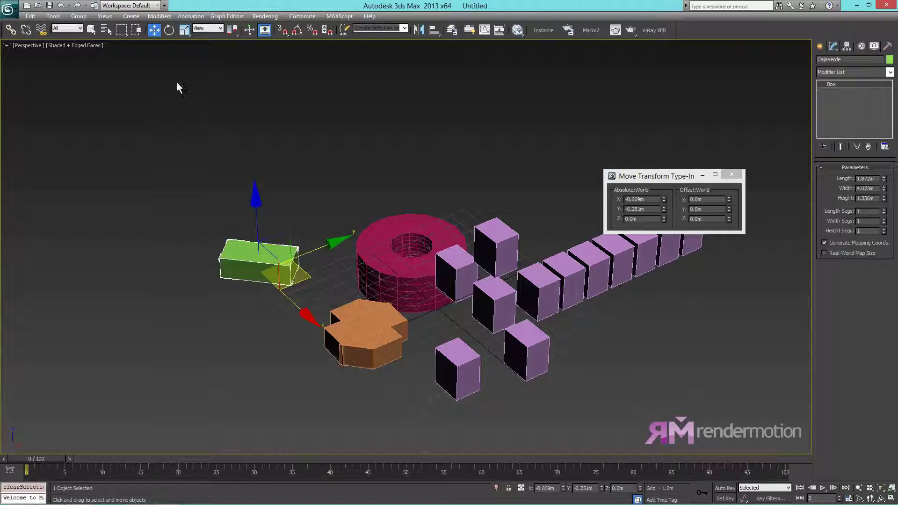
left_click(121, 33)
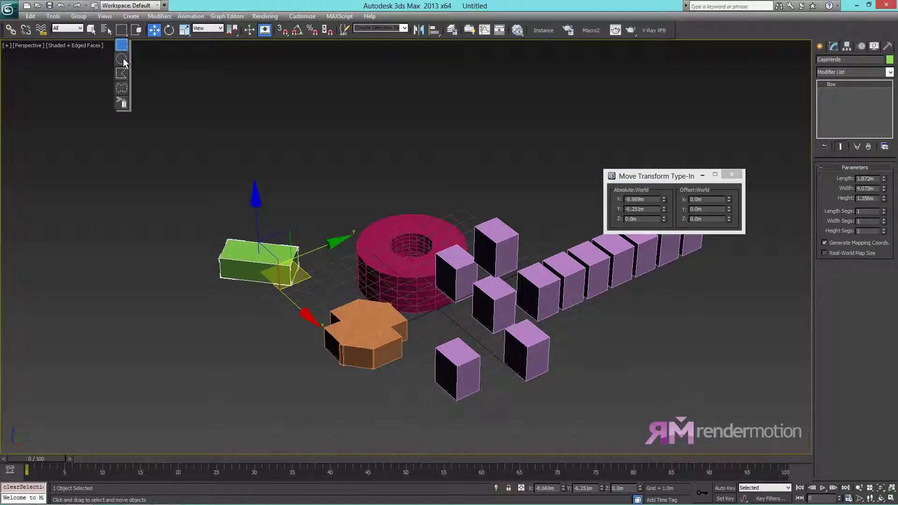
left_click(123, 45)
left_click_drag(252, 129, 336, 168)
middle_click_drag(547, 192, 374, 208)
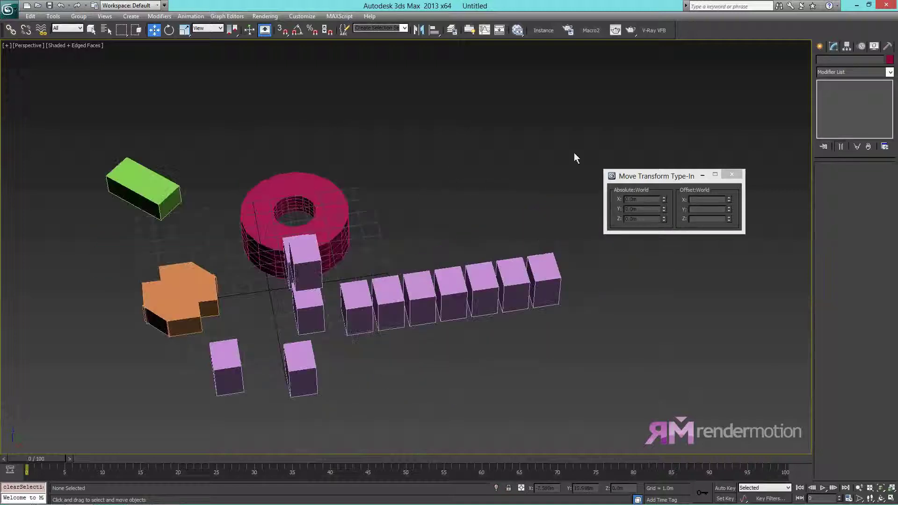
left_click_drag(576, 158, 214, 376)
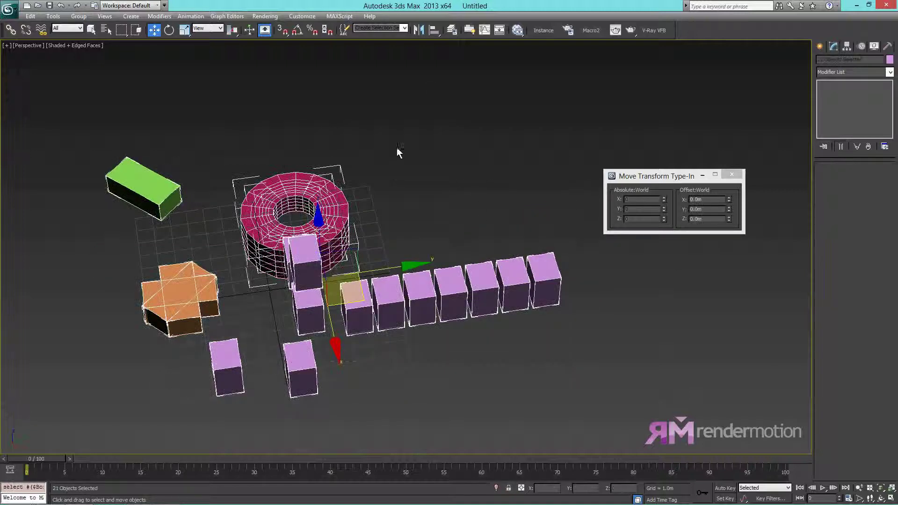
Step: Draw rectangular regions over the magenta tubes, the last one also covering the green box and the adjacent purple boxes
left_click_drag(431, 86, 254, 203)
left_click(254, 203)
left_click_drag(88, 120, 345, 262)
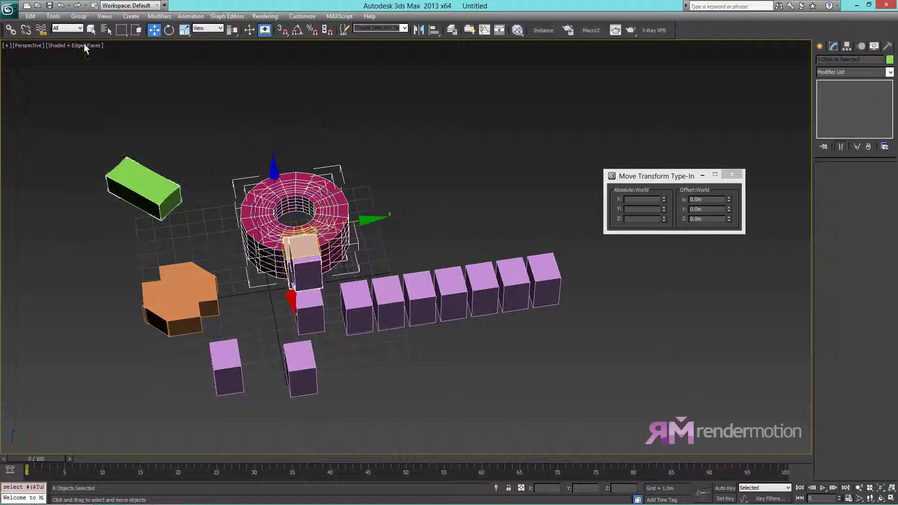
Step: Switch to the Circular Selection Region and clear the current selection
left_click(121, 31)
left_click_drag(120, 31, 152, 55)
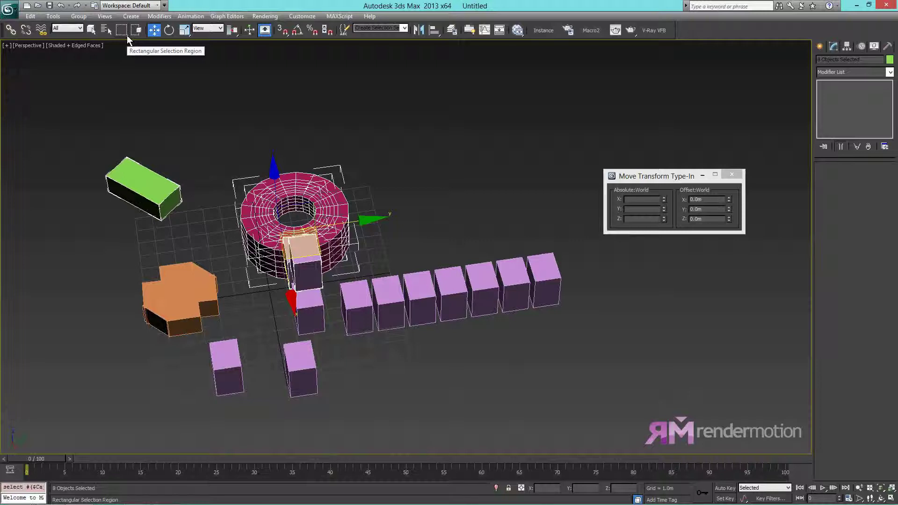
left_click(871, 500)
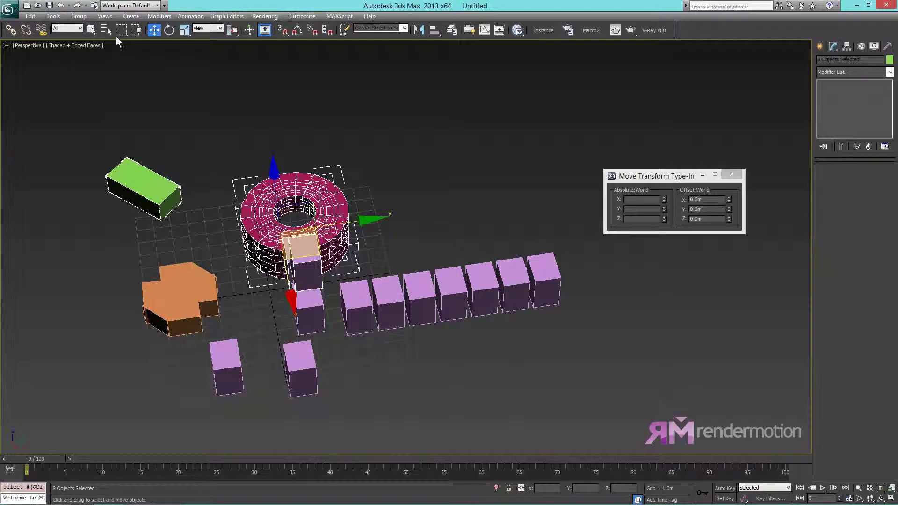
left_click_drag(125, 31, 123, 60)
middle_click_drag(171, 131, 211, 259, "alt")
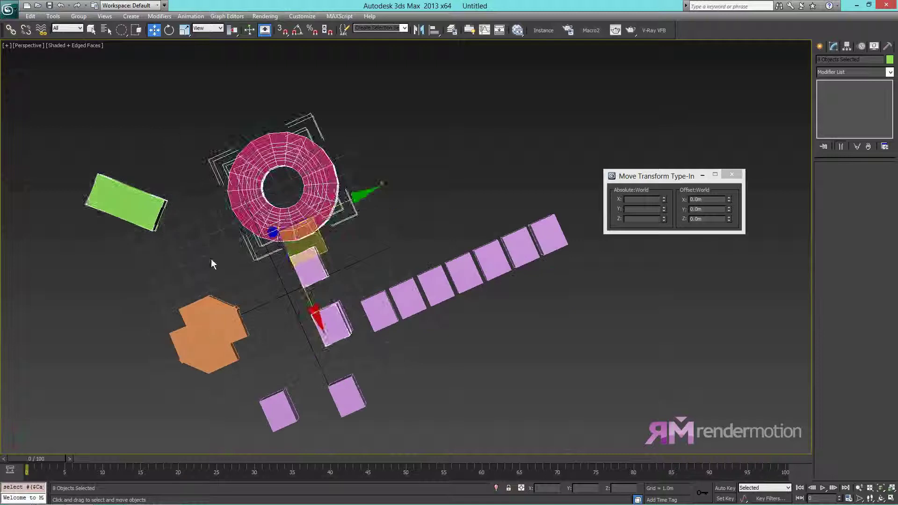
left_click(305, 288)
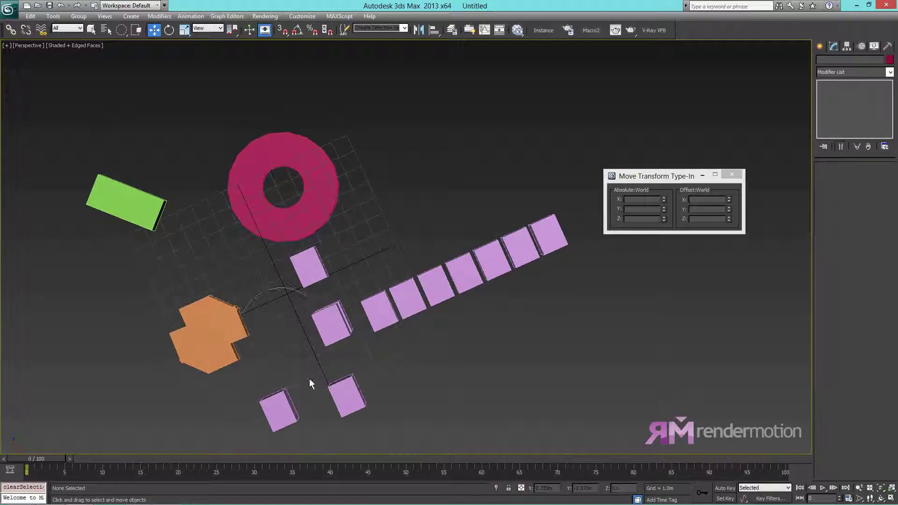
Step: Draw circular selection regions over the orange and nearby purple boxes, and another from the centre of the magenta tubes
left_click_drag(310, 379, 334, 409)
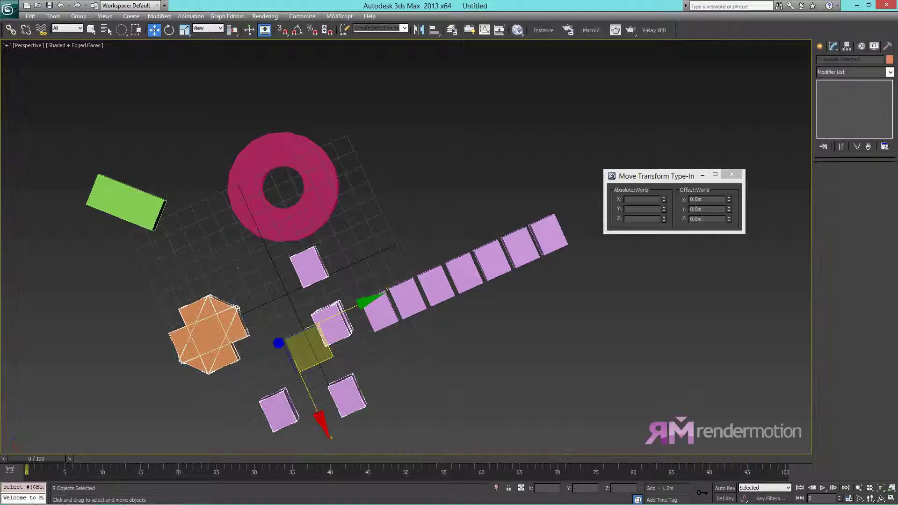
left_click_drag(265, 305, 329, 381)
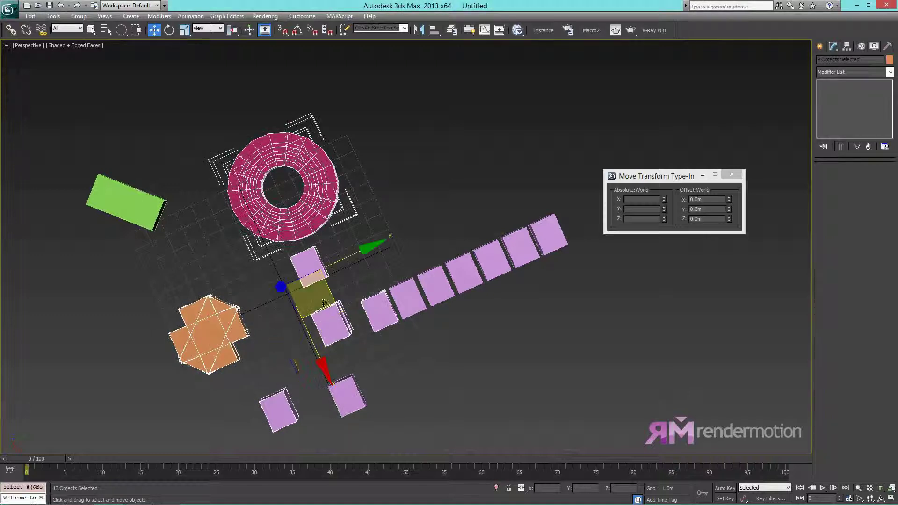
left_click_drag(288, 190, 324, 242)
Step: Clear the current selection and switch to the Fence Selection Region
left_click(389, 188)
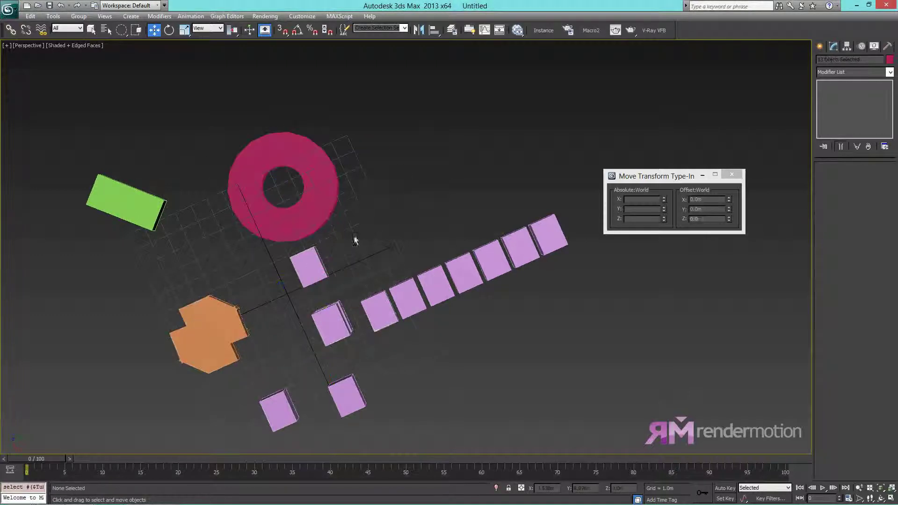
middle_click_drag(355, 240, 361, 261, "alt")
left_click_drag(124, 32, 121, 74)
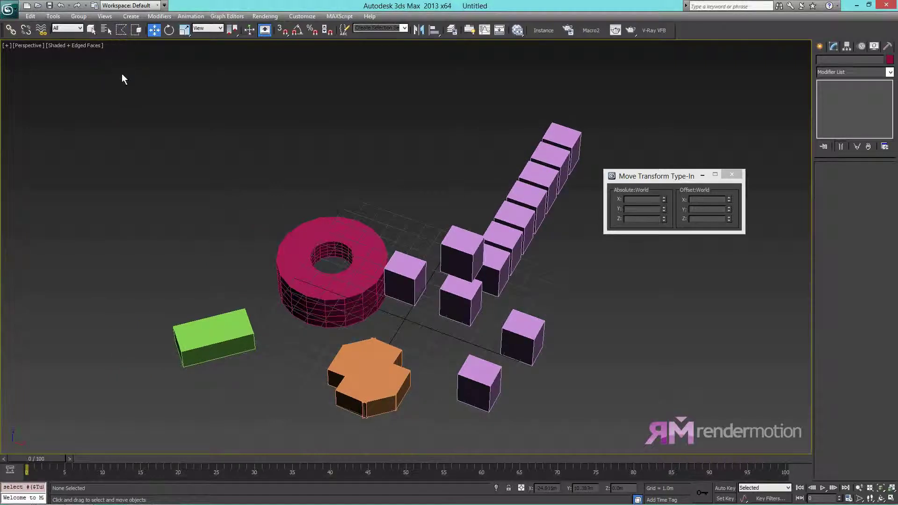
Step: Draw a closed fence region around the long row of purple boxes to select them
middle_click_drag(414, 128, 428, 158, "alt")
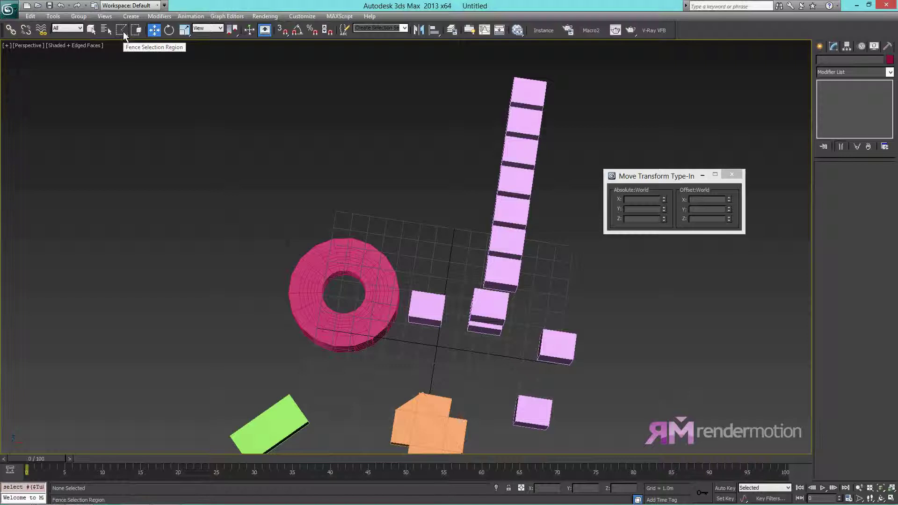
middle_click_drag(396, 189, 300, 184)
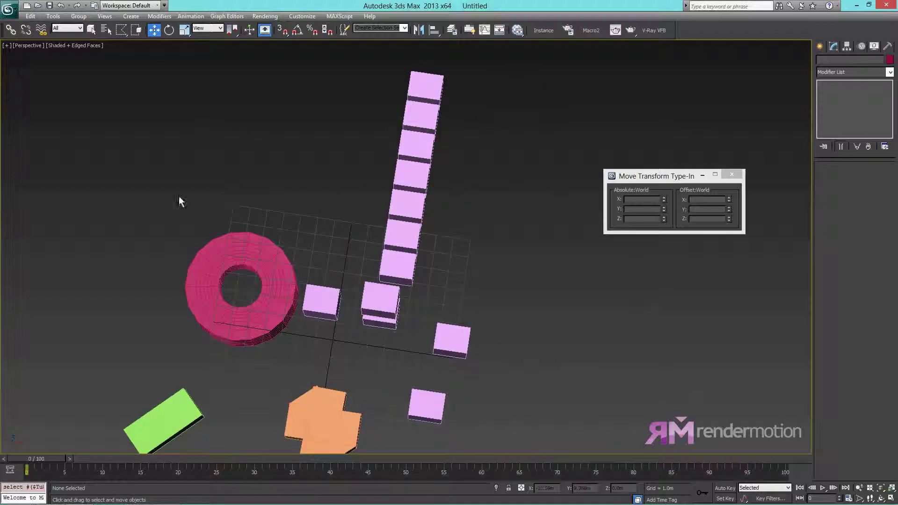
left_click(366, 50)
left_click(492, 58)
left_click(505, 192)
left_click(175, 202)
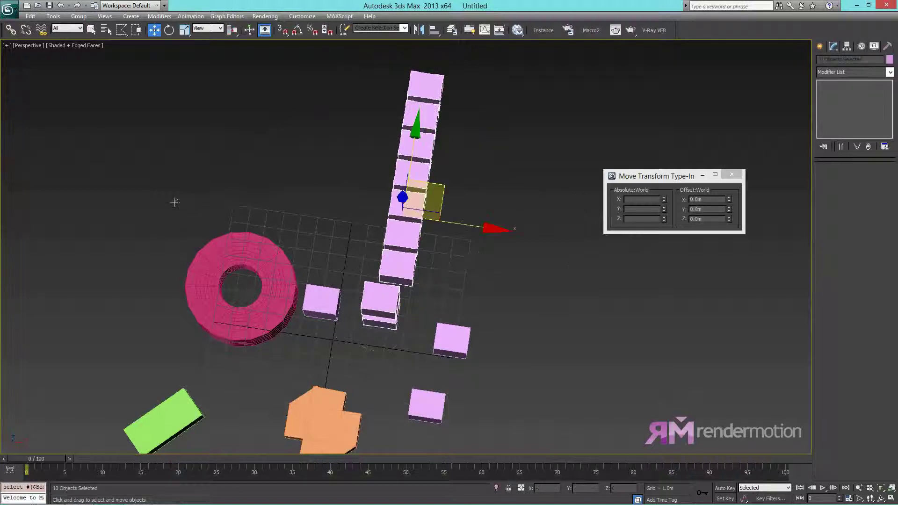
Step: Draw a closed fence region crossing the green box so that only this box is selected
middle_click_drag(335, 256, 397, 233, "alt")
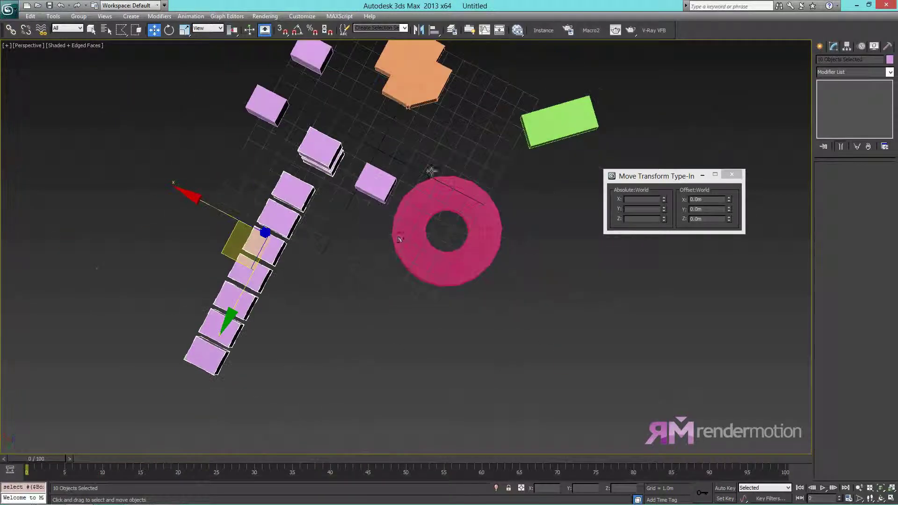
middle_click_drag(428, 166, 352, 253)
left_click_drag(503, 116, 466, 164)
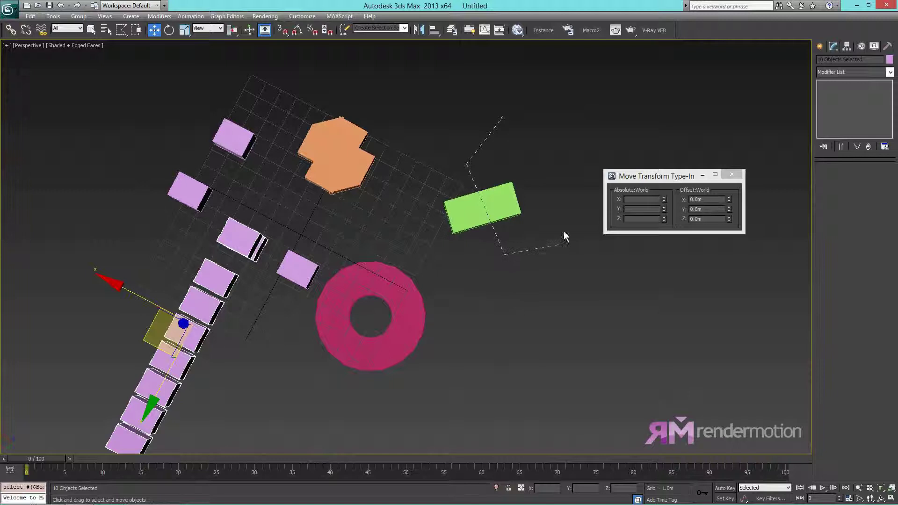
left_click(501, 115)
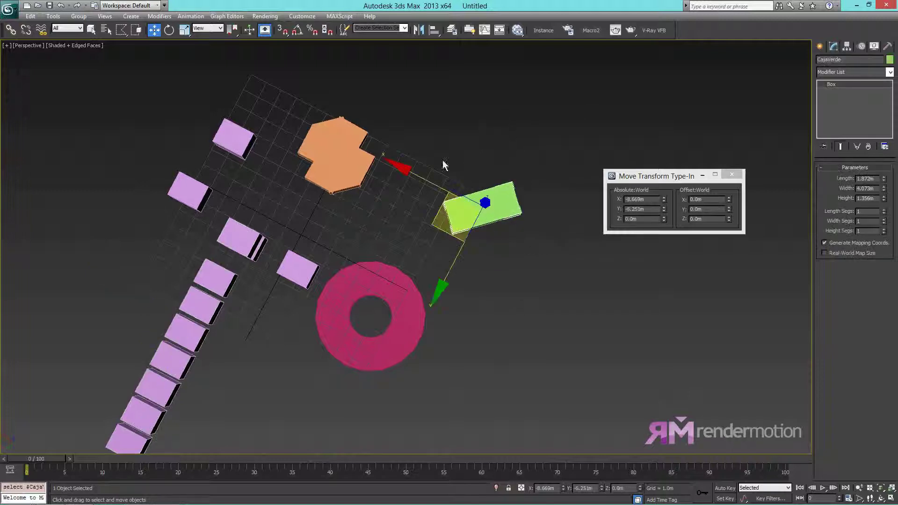
Step: Switch to the Lasso Selection Region and draw a freehand region around the orange objects and neighbouring boxes
left_click(125, 30)
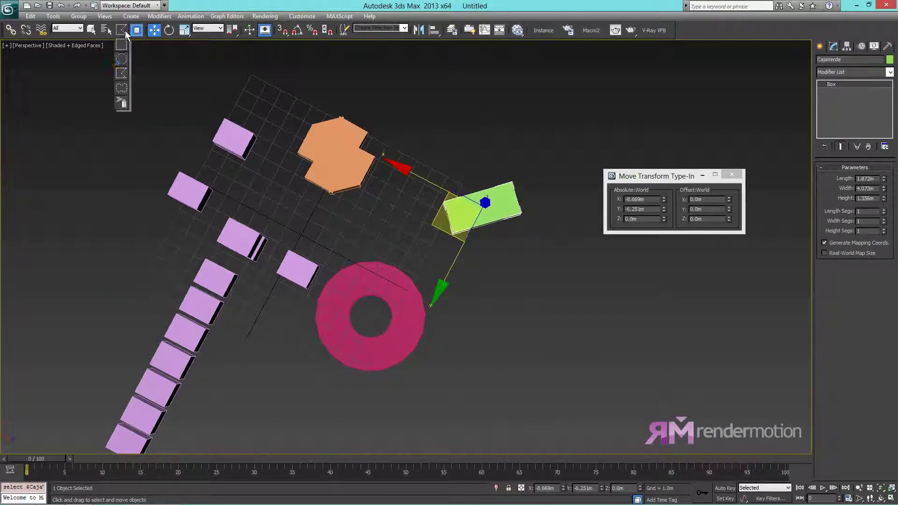
left_click(127, 86)
mouse_move(239, 99)
left_mouse_down()
mouse_move(472, 107)
mouse_move(428, 168)
mouse_move(559, 205)
mouse_move(399, 251)
mouse_move(319, 289)
mouse_move(242, 304)
mouse_move(274, 224)
mouse_move(186, 144)
mouse_move(211, 87)
mouse_move(235, 107)
left_mouse_up()
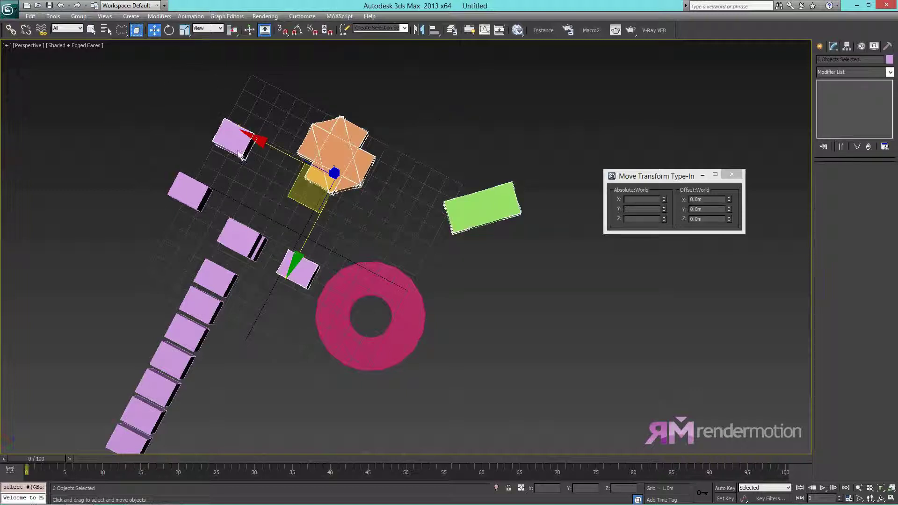
Step: Switch to the Paint Selection Region, clear the selection and paint across the row of purple boxes in Crossing mode
left_click_drag(121, 30, 124, 108)
mouse_move(269, 158)
middle_mouse_down("alt")
mouse_move(187, 114)
mouse_move(266, 142)
middle_mouse_up("alt")
left_click(82, 210)
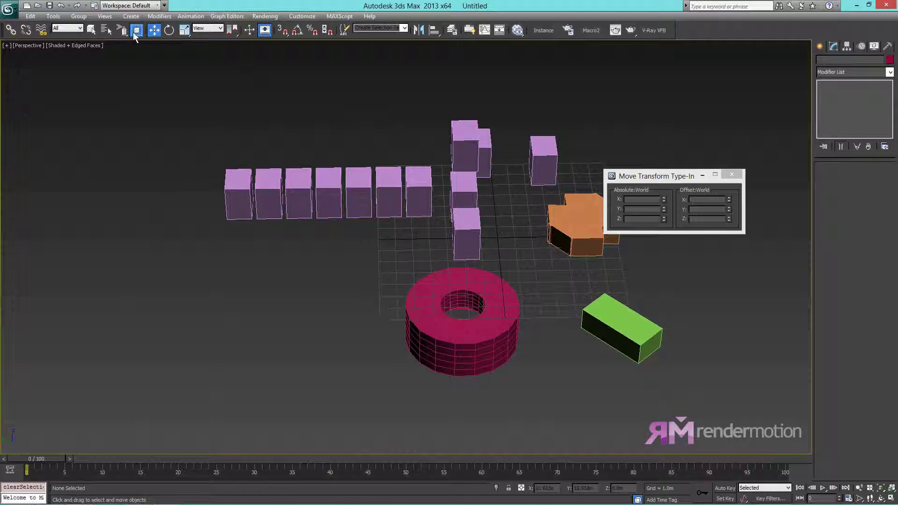
mouse_move(215, 195)
left_mouse_down()
mouse_move(407, 198)
mouse_move(371, 240)
left_mouse_up()
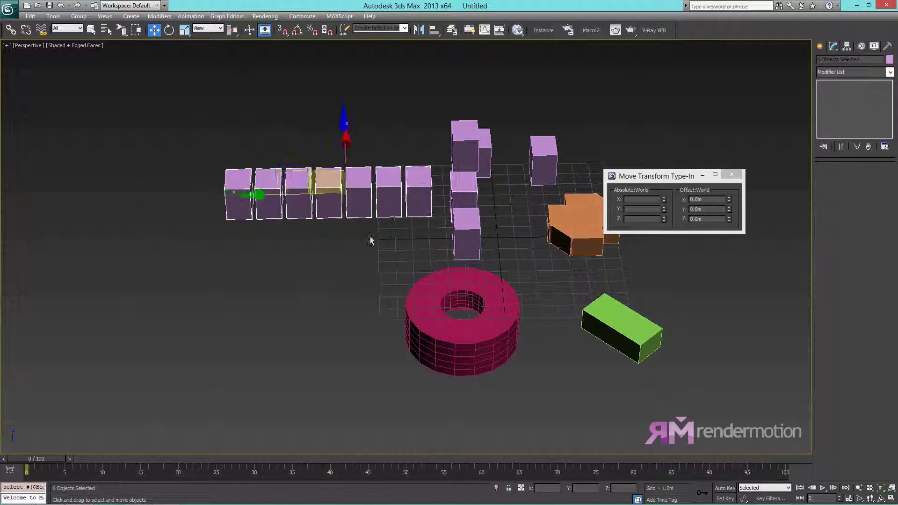
Step: Paint over the purple boxes again and add the magenta tubes, the orange objects and the green box to the selection
mouse_move(370, 240)
middle_mouse_down("alt")
mouse_move(465, 230)
mouse_move(442, 206)
middle_mouse_up("alt")
middle_click_drag(442, 205, 464, 305)
mouse_move(492, 312)
left_mouse_down()
mouse_move(387, 221)
mouse_move(293, 241)
mouse_move(276, 209)
left_mouse_up()
left_click_drag(436, 395, 369, 296, "ctrl")
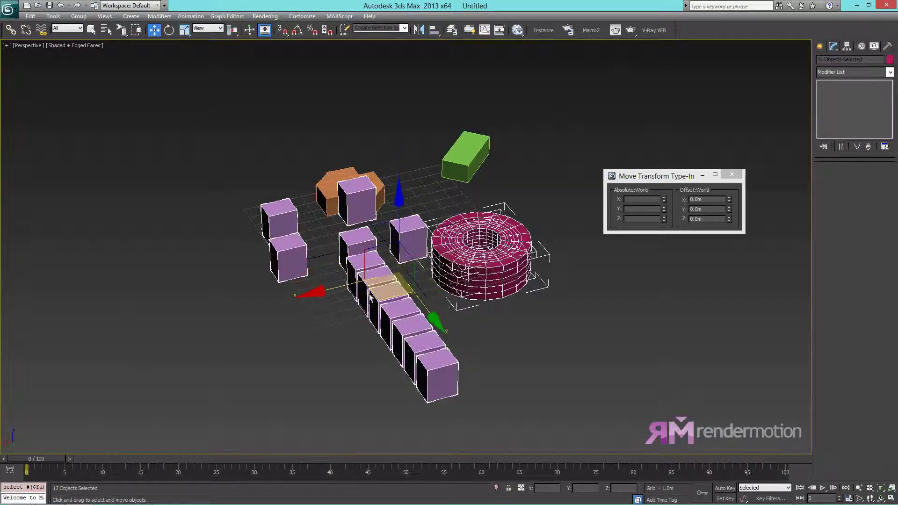
middle_click_drag(425, 199, 431, 251, "alt")
middle_click_drag(431, 250, 393, 383)
left_click_drag(352, 229, 506, 182, "ctrl")
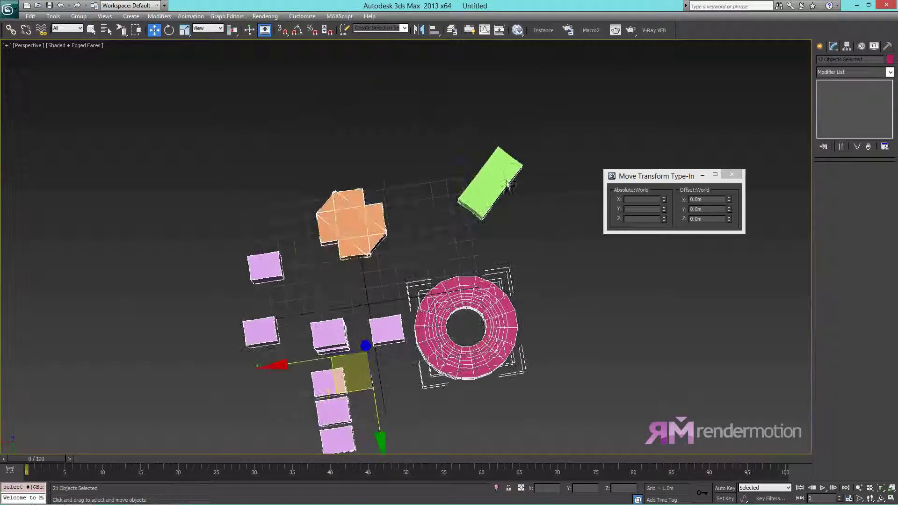
Step: Clear the selection and paint one continuous stroke over the purple boxes, orange objects, magenta tubes and green box
middle_click_drag(481, 304, 414, 229, "alt")
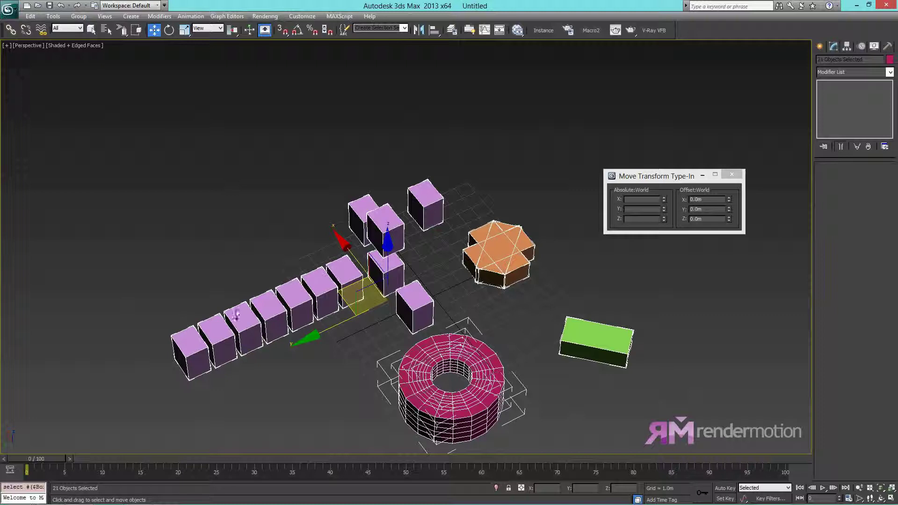
left_click(232, 233)
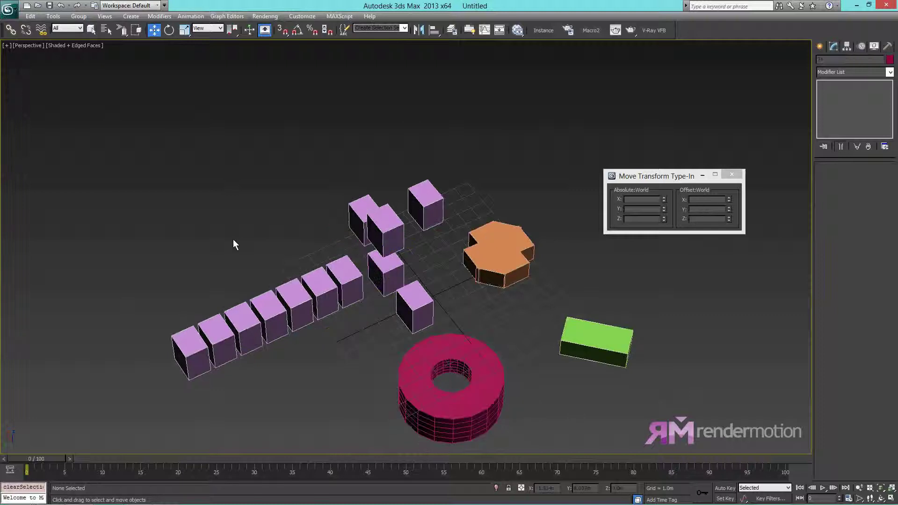
mouse_move(107, 318)
left_mouse_down()
mouse_move(215, 340)
mouse_move(262, 308)
mouse_move(388, 262)
mouse_move(530, 248)
mouse_move(661, 366)
left_mouse_up()
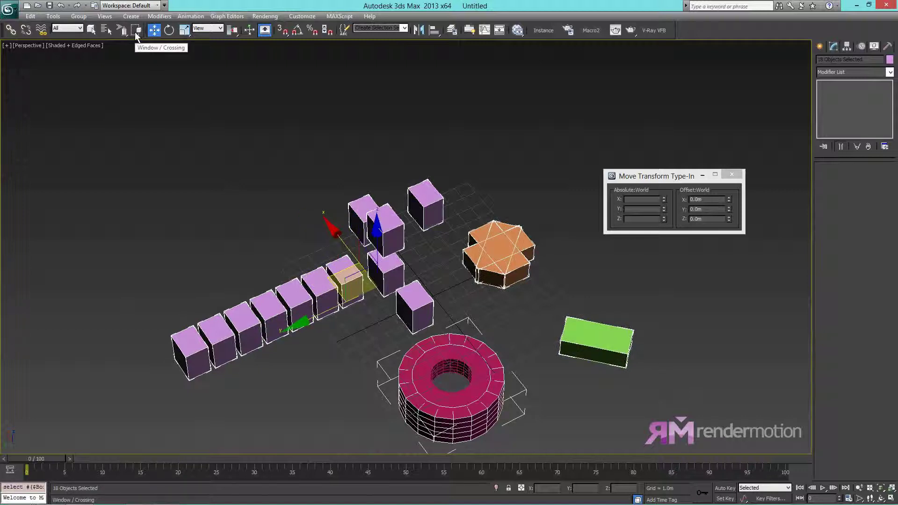
Step: Switch to the Rectangular Selection Region with Window mode enabled and clear the current selection
left_click_drag(121, 30, 121, 31)
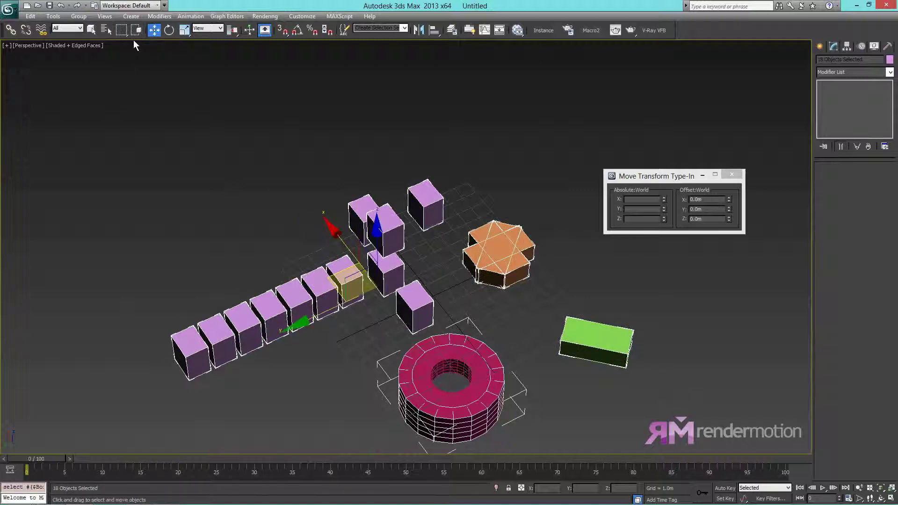
left_click(136, 32)
middle_click_drag(215, 236, 299, 255, "alt")
middle_click_drag(339, 218, 306, 283)
scroll(306, 283, "up", 3)
middle_click_drag(435, 263, 300, 239)
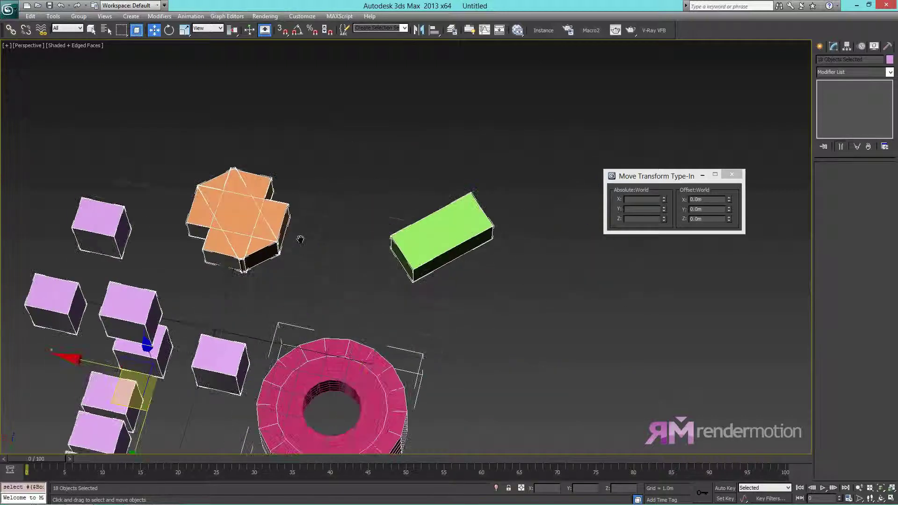
left_click(327, 248)
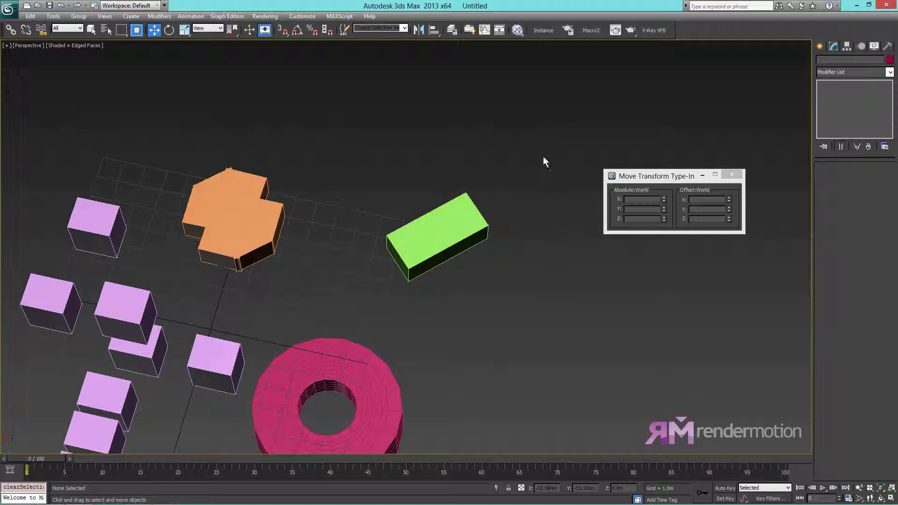
Step: Draw rectangular regions partly over the green box, followed by one that fully encloses it
left_click_drag(544, 153, 416, 273)
left_click_drag(481, 245, 444, 329)
left_click_drag(509, 198, 429, 343)
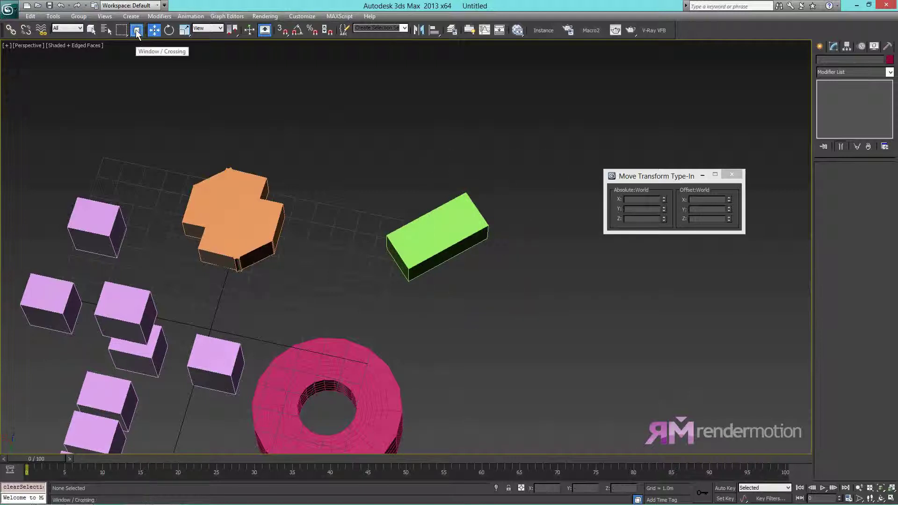
left_click_drag(527, 151, 361, 306)
scroll(361, 305, "down", 3)
middle_click_drag(360, 297, 381, 248)
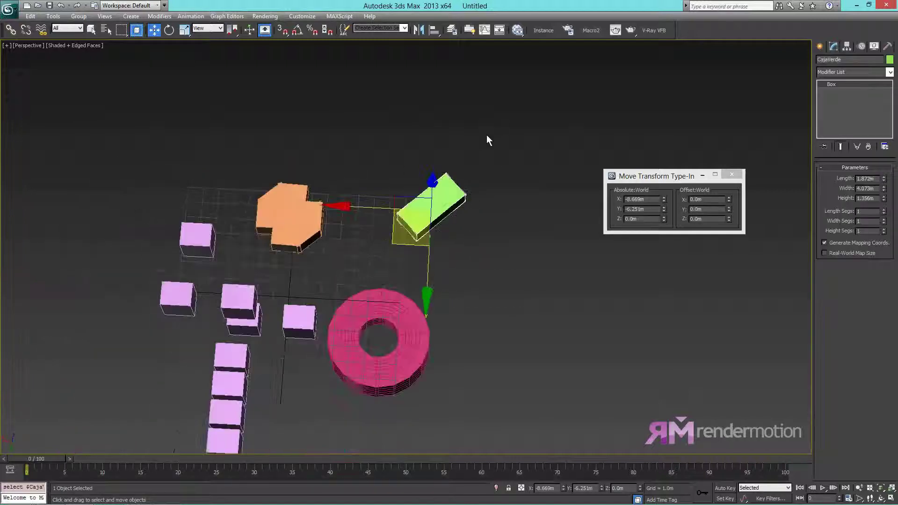
Step: Select the green box and the purple box beside the tubes with a window region, and move them past the orange objects
left_click_drag(490, 121, 285, 344)
left_click_drag(285, 343, 278, 353)
left_click_drag(337, 302, 132, 222)
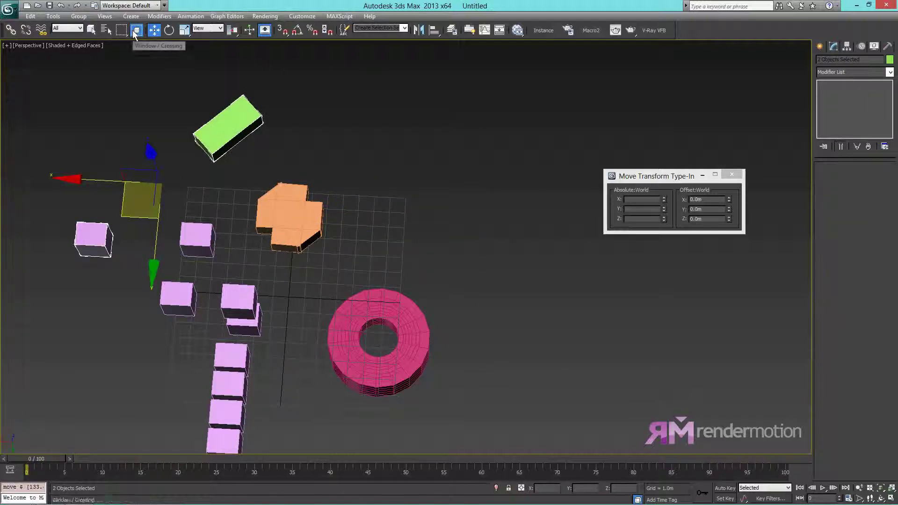
Step: Draw window regions around the orange objects and around the lower purple box at the head of the row
left_click_drag(380, 165, 229, 264)
middle_click_drag(269, 265, 345, 232)
mouse_move(345, 233)
middle_mouse_down()
mouse_move(431, 184)
mouse_move(370, 225)
mouse_move(340, 208)
mouse_move(357, 227)
middle_mouse_up()
scroll(421, 187, "up", 3)
left_click_drag(318, 131, 391, 273)
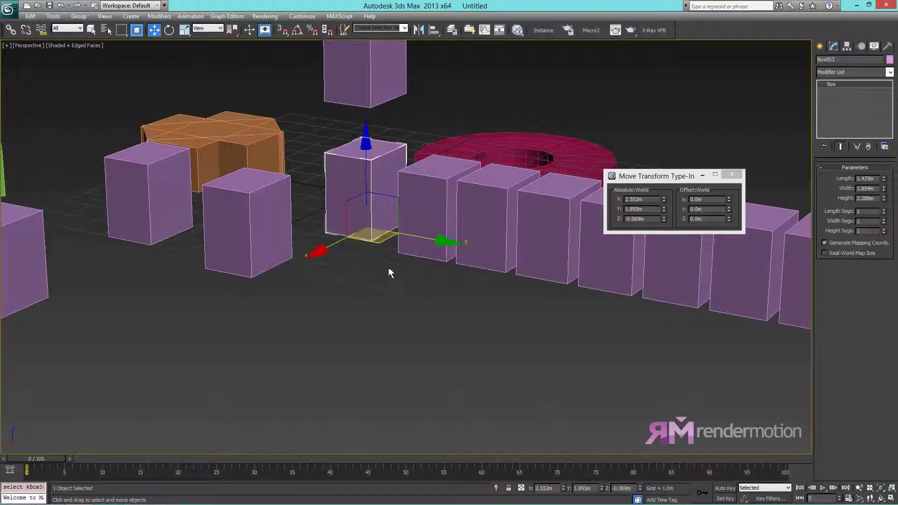
Step: Switch to Crossing mode and draw regions touching the row of purple boxes, the tubes and the box in front of the orange objects
left_click(138, 31)
left_click_drag(530, 76, 383, 224)
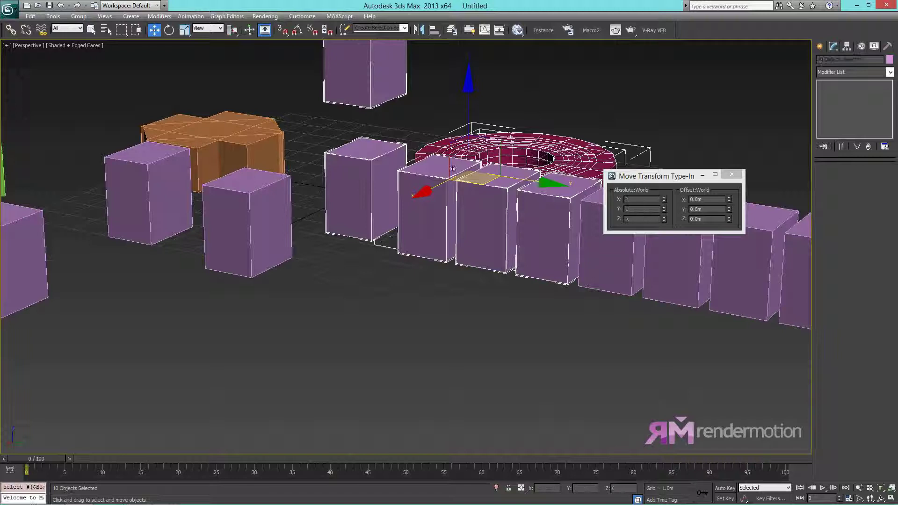
left_click_drag(606, 114, 445, 267)
left_click_drag(196, 342, 277, 273)
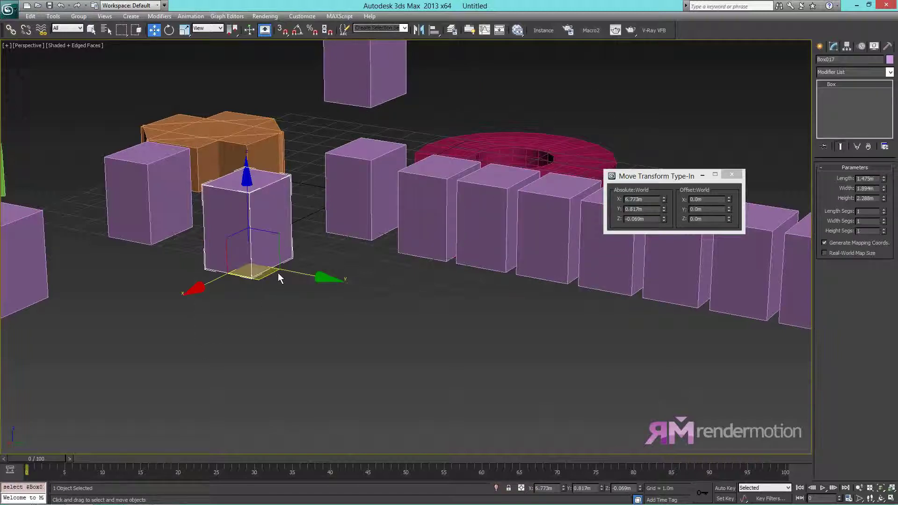
Step: Switch back to Window mode and move the selected purple box to about Y 2.84 m and Z 0.33 m
left_click(135, 31)
middle_click_drag(321, 144, 323, 236, "alt")
scroll(322, 237, "down", 4)
middle_click_drag(394, 228, 305, 218, "alt")
middle_click_drag(334, 200, 367, 248)
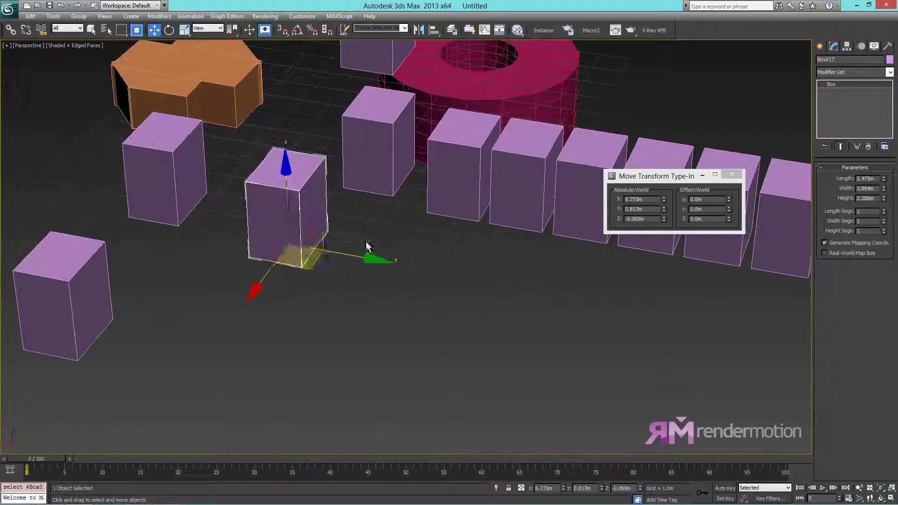
left_click_drag(324, 221, 369, 242)
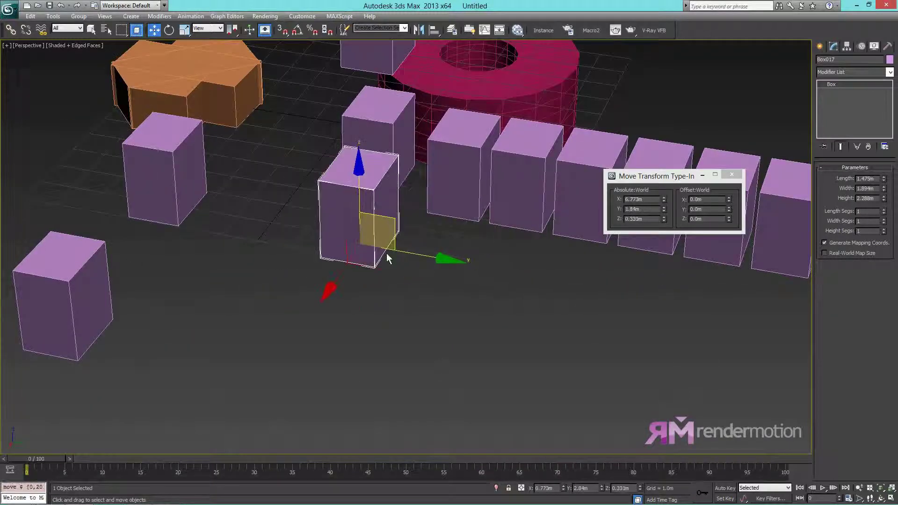
Step: Cycle repeatedly through the Move, Rotate and Scale tools on the selected purple box, ending with Scale active
key("r")
key("w")
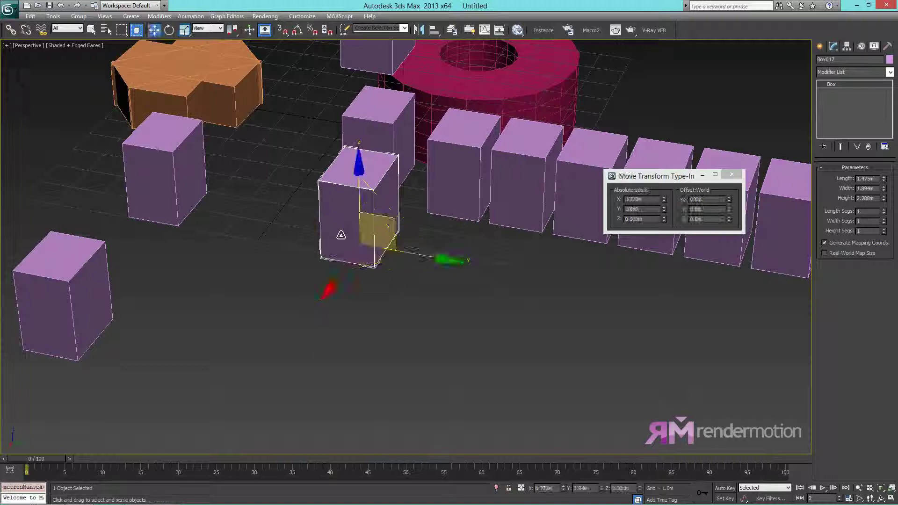
key("r")
key("e")
key("r")
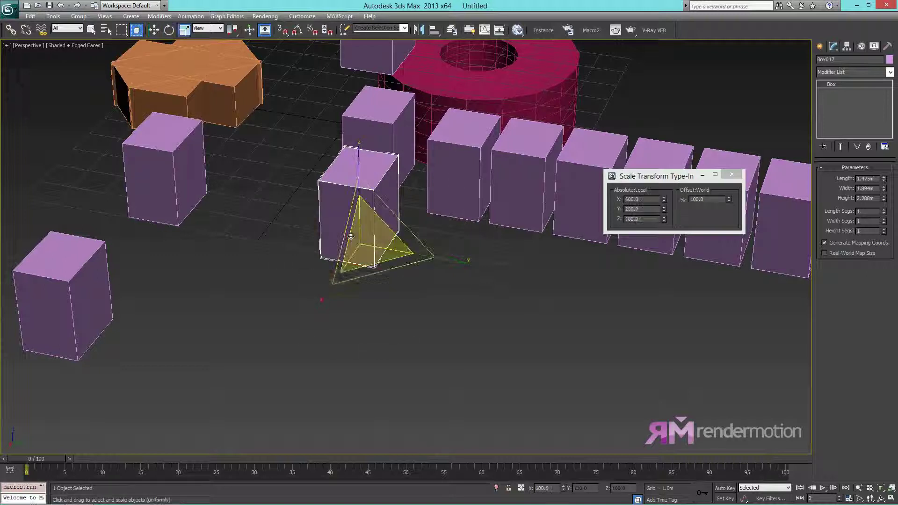
key("w")
key("e")
key("r")
key("w")
key("e")
key("w")
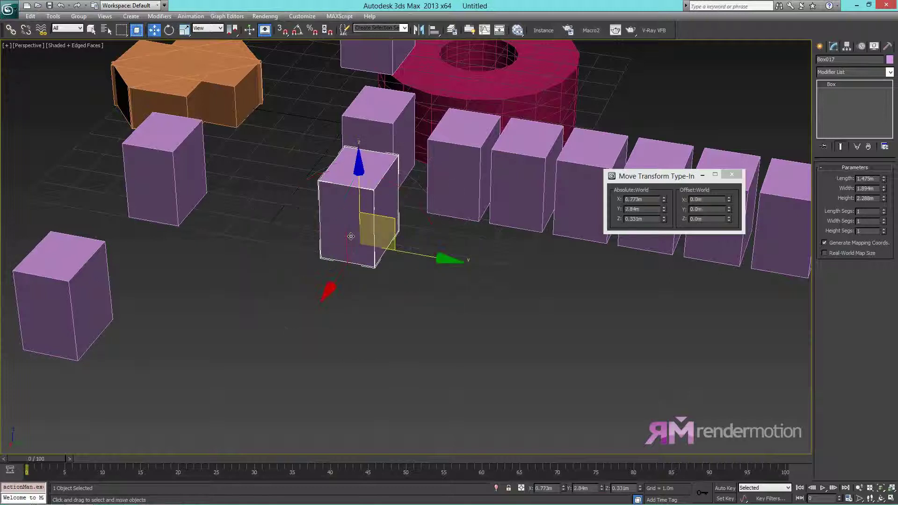
key("e")
key("r")
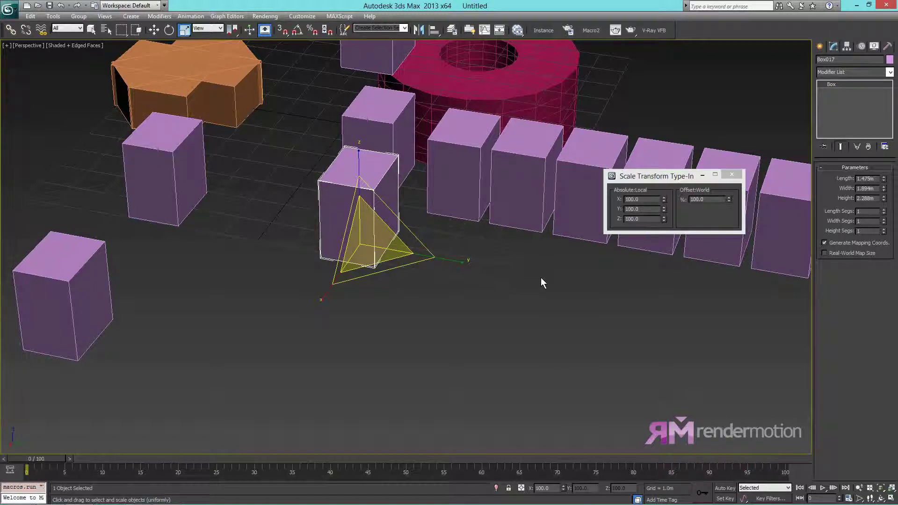
Step: Play the scene's animation and stop it at frame 30
scroll(541, 278, "down", 5)
key("slash")
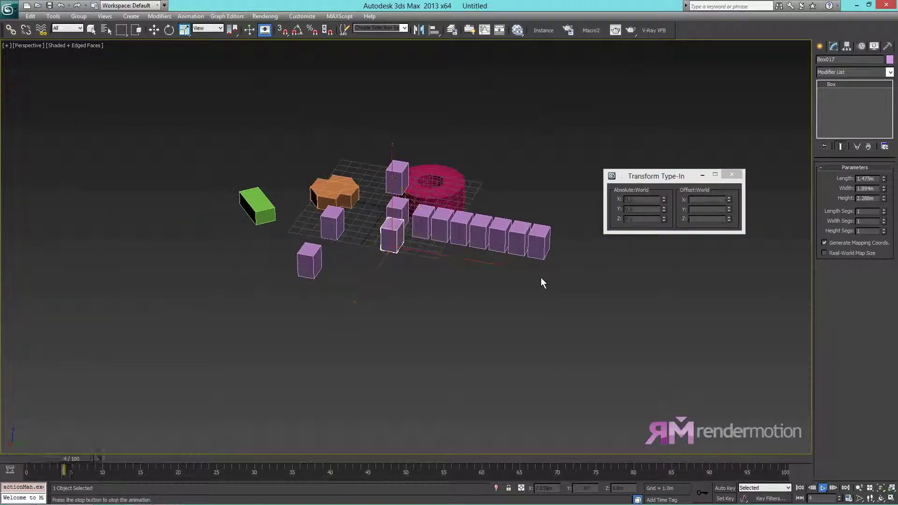
key("slash")
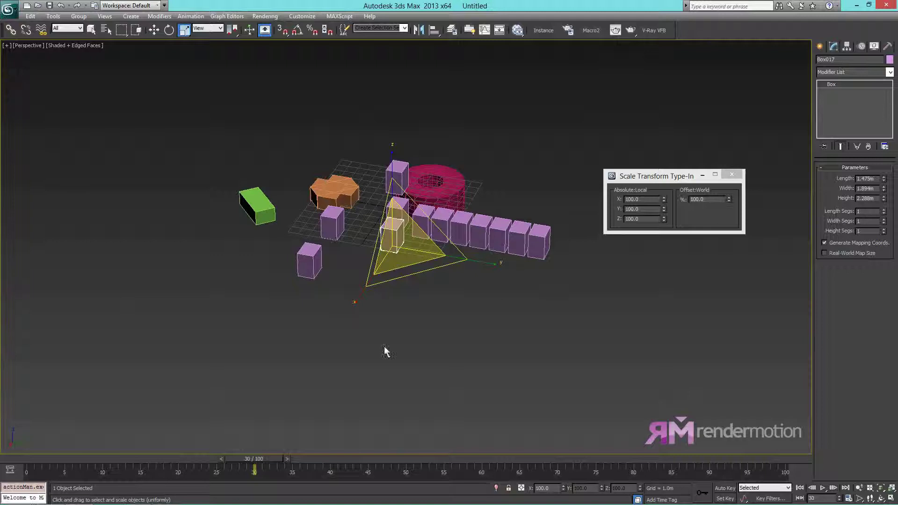
scroll(369, 284, "up", 5)
middle_click_drag(411, 297, 411, 298)
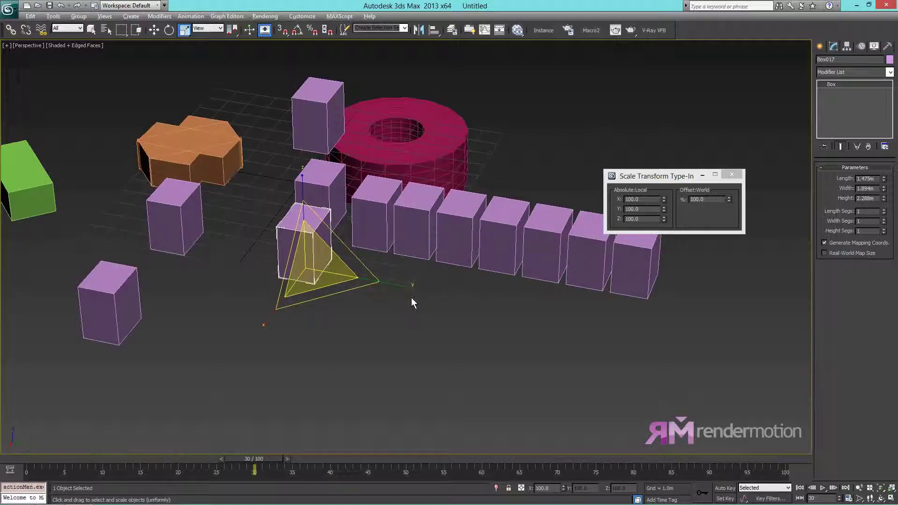
Step: Shrink the Scale gizmo on the selected purple box to a small size and enlarge it again
key("equal")
key("minus")
key("minus")
key("minus")
key("minus")
key("minus")
key("minus")
key("minus")
key("minus")
key("minus")
key("minus")
key("minus")
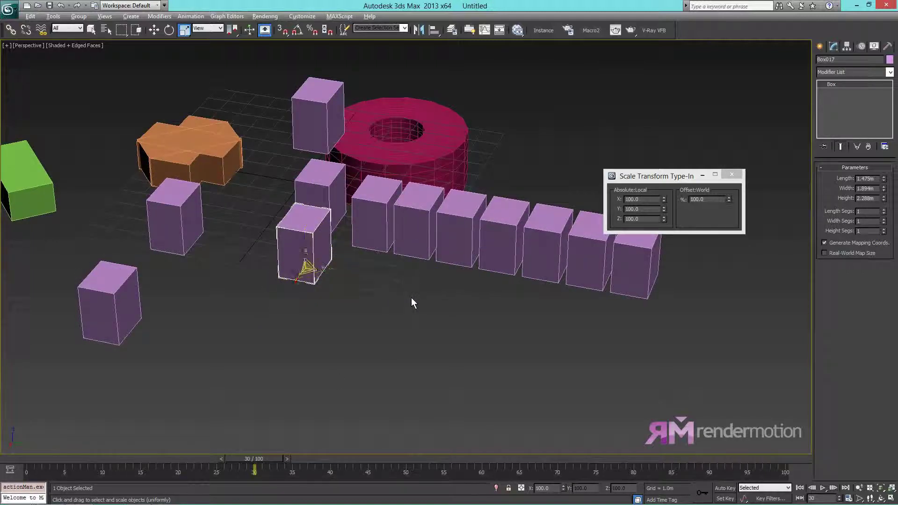
key("equal")
key("equal")
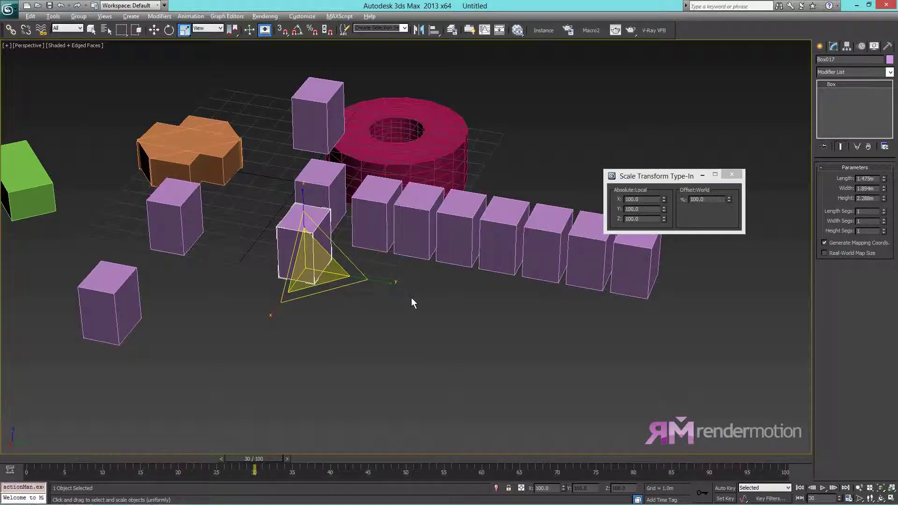
Step: Alternate the gizmo between smaller and larger sizes, finishing with it reduced to a tiny size on the selected box
key("minus")
key("minus")
key("minus")
key("equal")
key("equal")
key("equal")
key("minus")
key("minus")
key("minus")
key("minus")
key("minus")
key("minus")
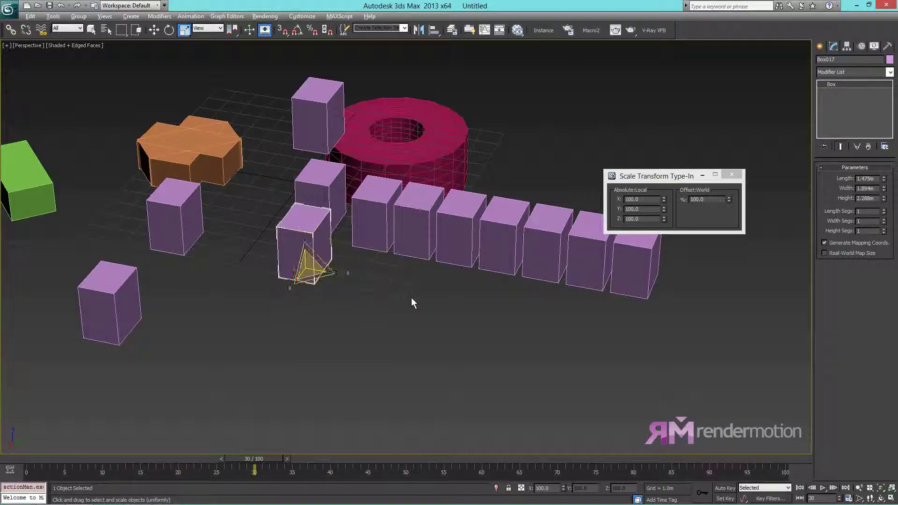
key("minus")
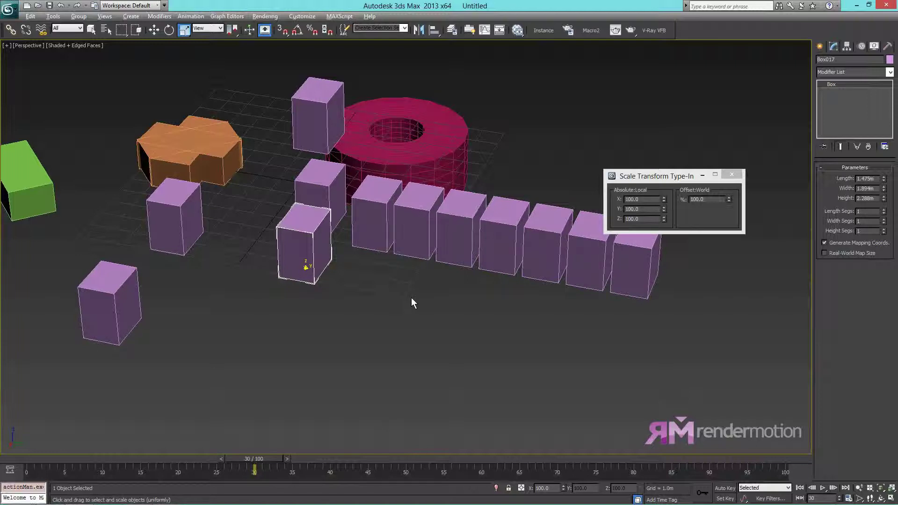
Step: Enlarge the Scale gizmo in repeated increments until it extends well beyond the selected purple box
key("equal")
key("equal")
key("equal")
key("equal")
key("equal")
key("equal")
key("equal")
key("equal")
key("equal")
key("equal")
key("equal")
key("equal")
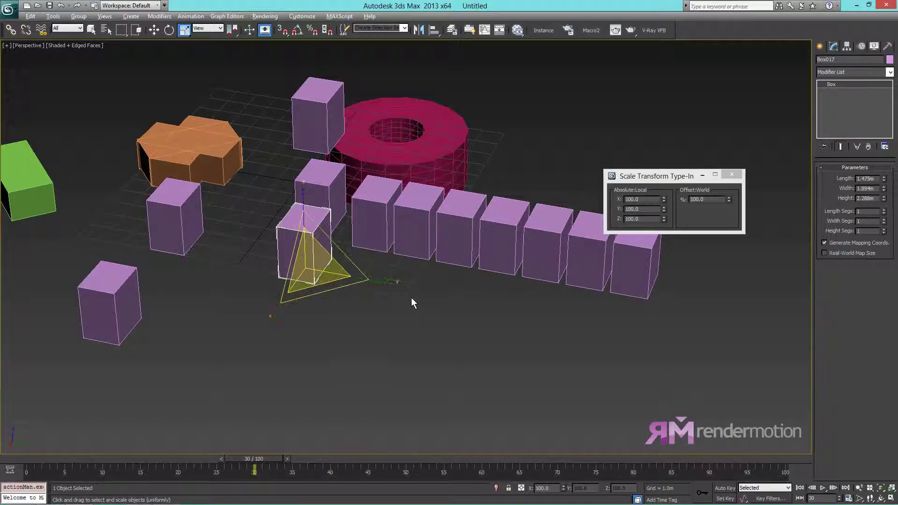
key("equal")
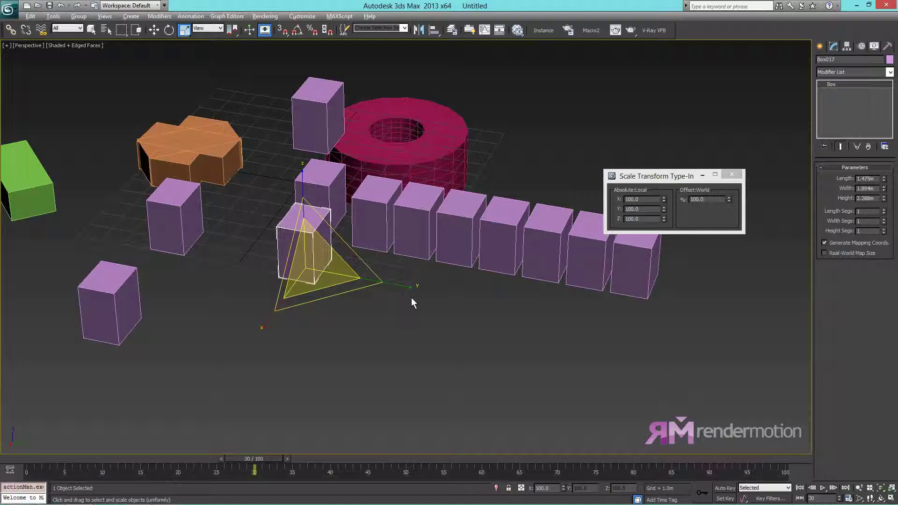
Step: Switch to the Move tool, hide the transform gizmo and move the selected box far away to about Y 21.07 m and Z -11.93 m
middle_click_drag(482, 277, 473, 298, "alt")
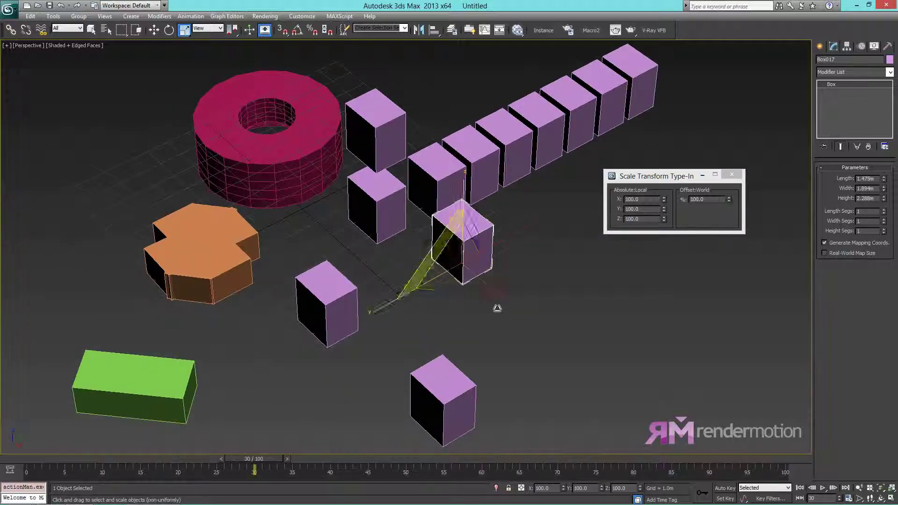
left_click(154, 30)
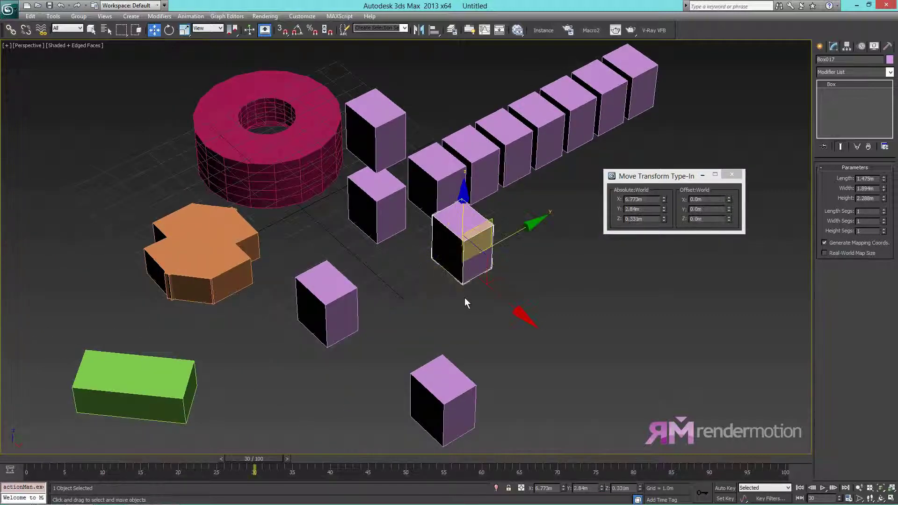
key("x")
middle_click_drag(523, 288, 458, 161, "alt")
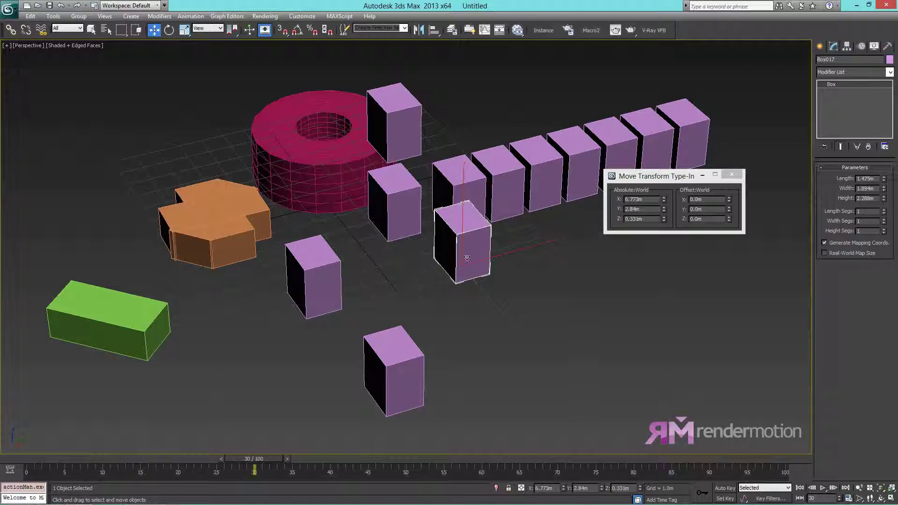
left_click_drag(466, 257, 438, 272)
middle_click_drag(438, 273, 506, 260, "alt")
left_click_drag(429, 222, 394, 230)
middle_click_drag(394, 229, 552, 215, "alt")
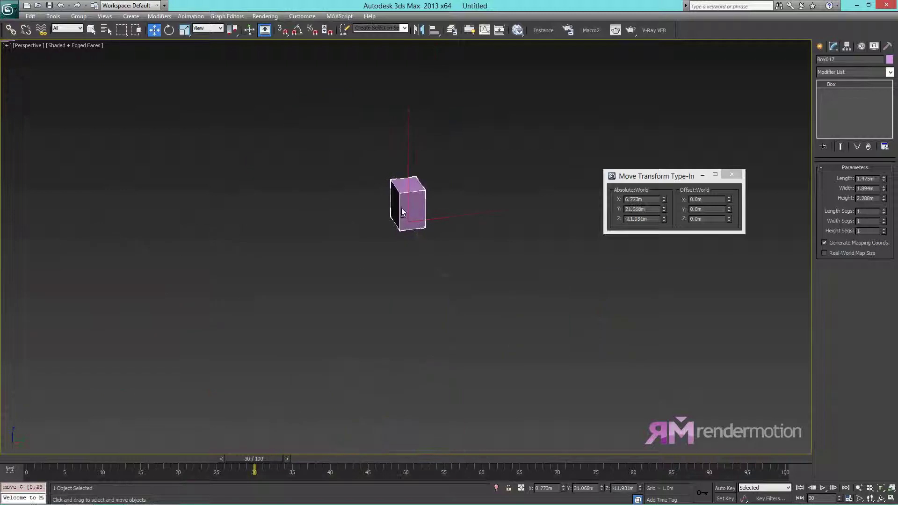
Step: Move the box back near the row of boxes at about Y 5.36 m and Z 0.27 m, and show the transform gizmo again
middle_click_drag(431, 237, 511, 297)
scroll(487, 285, "down", 3)
left_click_drag(472, 275, 134, 106)
scroll(210, 164, "down", 3)
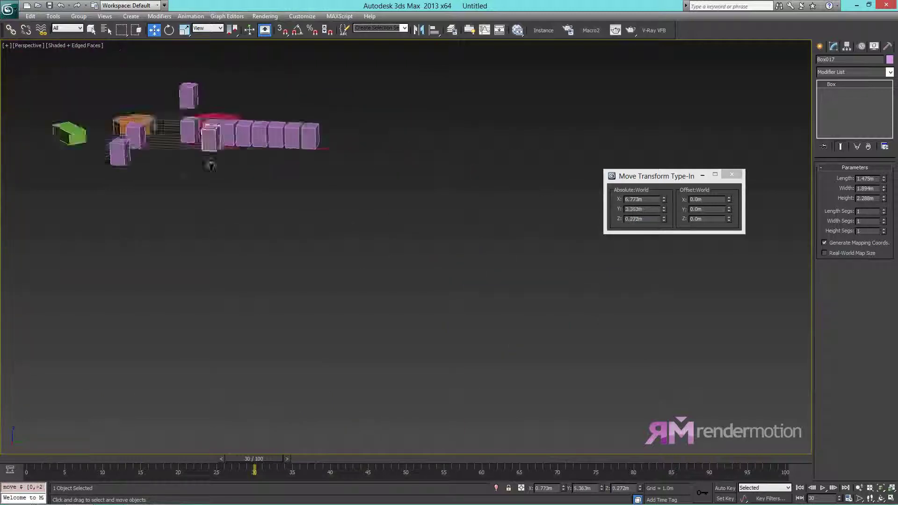
middle_click_drag(211, 165, 278, 204)
scroll(277, 205, "up", 3)
key("x")
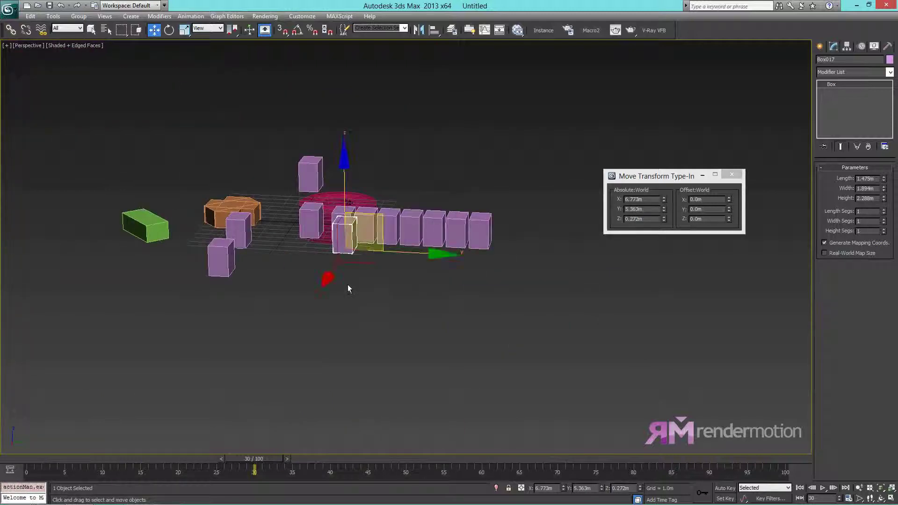
Step: Toggle the Move gizmo off and on, leave it hidden and move the selected box to about X 7.31 m
scroll(347, 285, "up", 3)
middle_click_drag(347, 285, 377, 304, "alt")
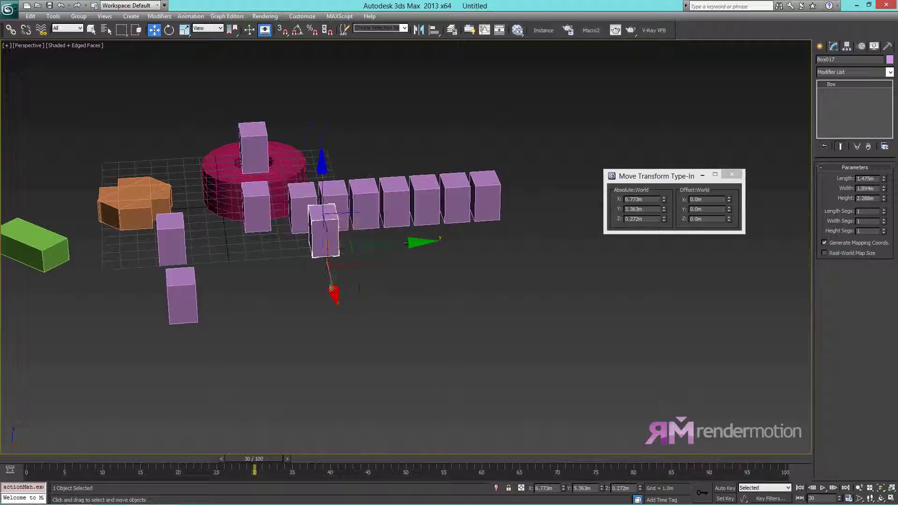
middle_click_drag(318, 305, 299, 297, "alt")
key("x")
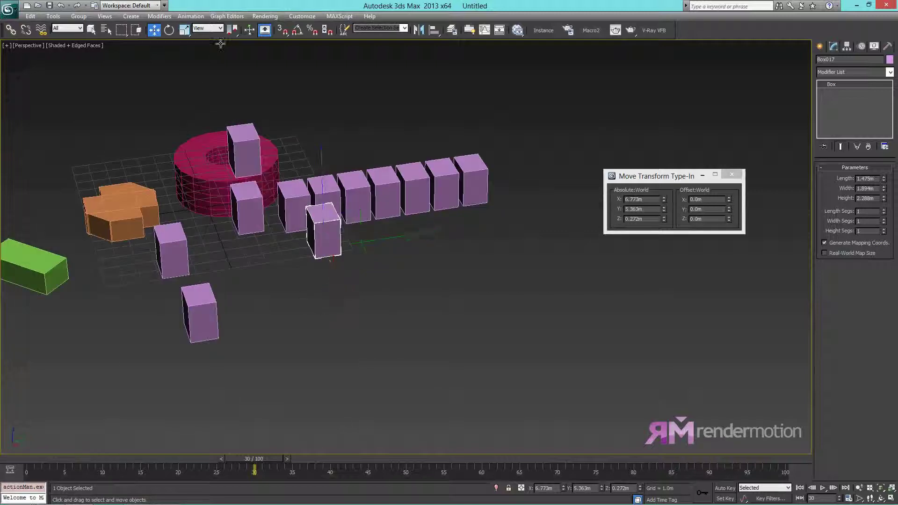
key("x")
key("x")
middle_click_drag(304, 240, 334, 250, "alt")
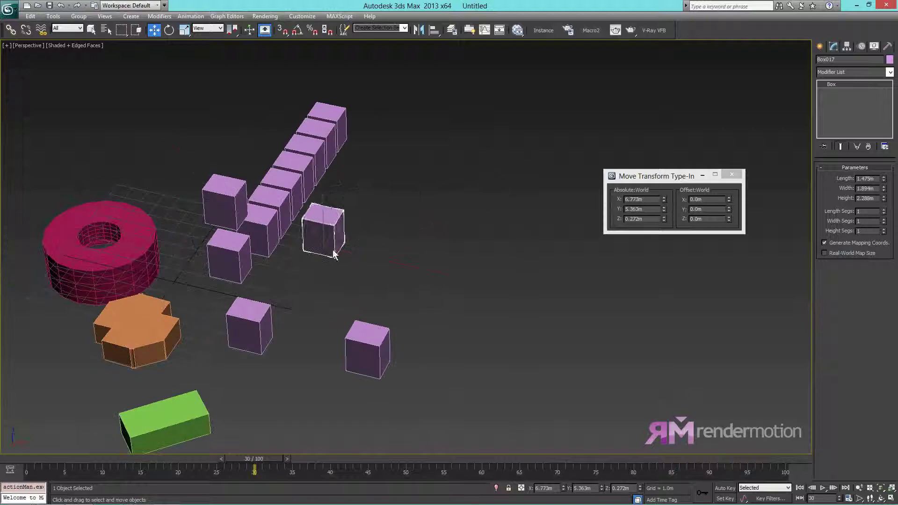
mouse_move(335, 250)
left_mouse_down()
mouse_move(537, 280)
mouse_move(103, 185)
mouse_move(375, 243)
mouse_move(279, 208)
mouse_move(351, 250)
left_mouse_up()
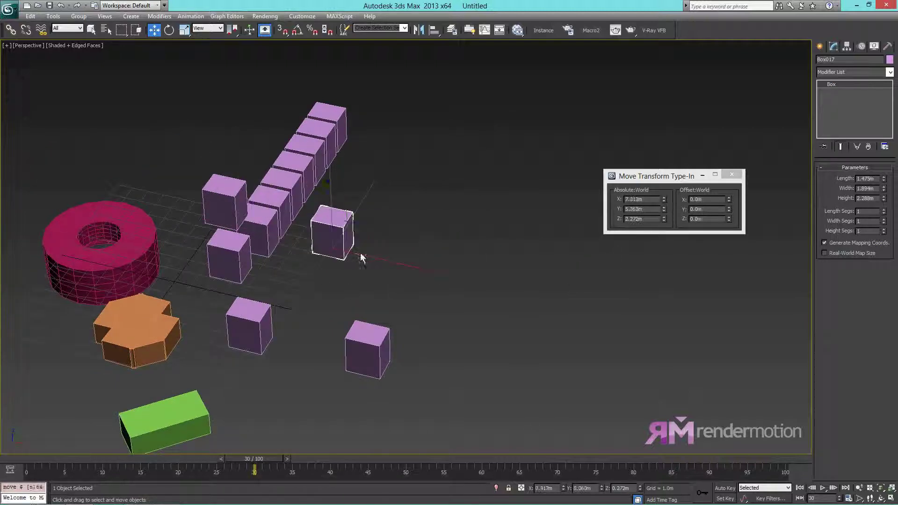
Step: Switch through the Rotate tool to Scale and scale the selected box uniformly to about 98.1 percent
key("x")
key("e")
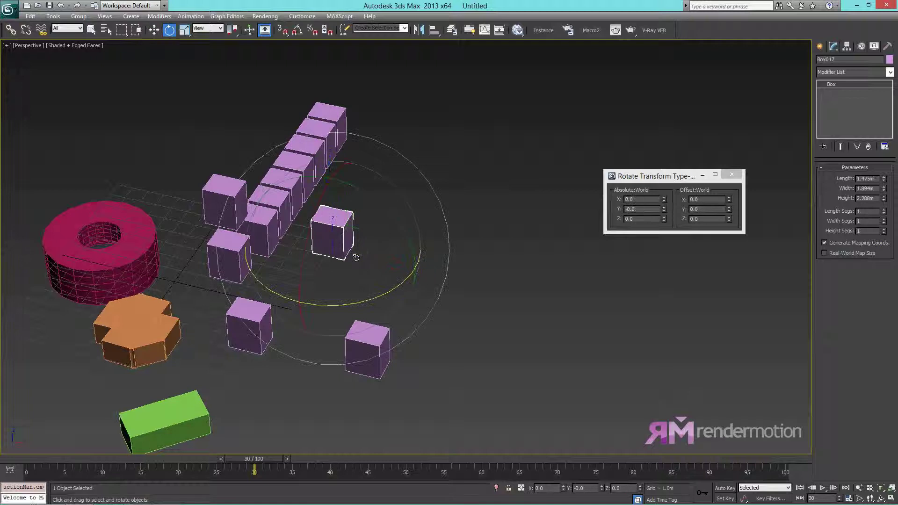
key("r")
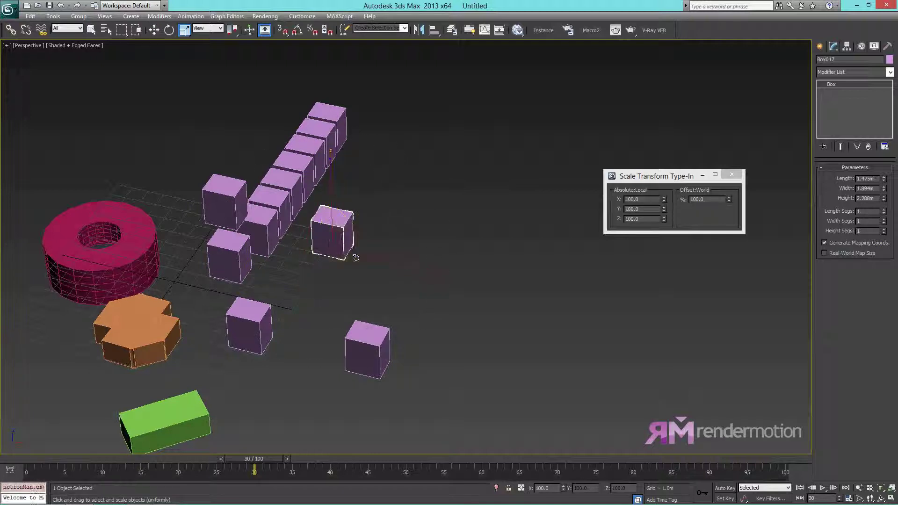
mouse_move(341, 237)
left_mouse_down()
mouse_move(403, 209)
mouse_move(286, 301)
mouse_move(351, 227)
mouse_move(364, 228)
mouse_move(346, 247)
left_mouse_up()
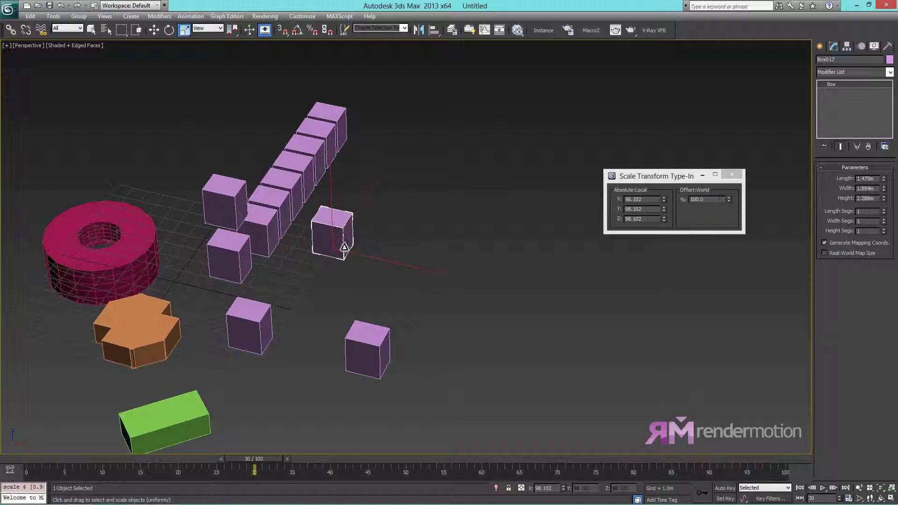
Step: Switch back to the Move tool with its gizmo shown and move the selected box to about Y 5.81 m and Z 0.11 m
key("z")
scroll(351, 248, "down", 5)
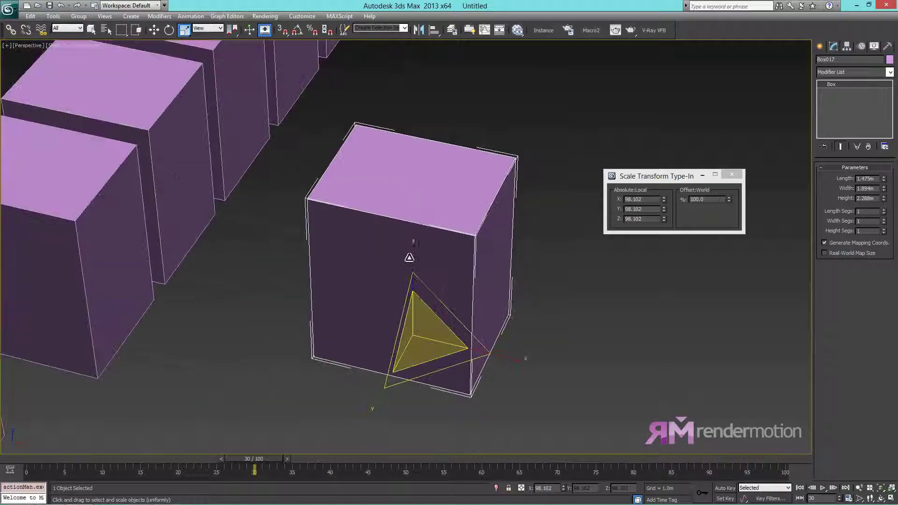
middle_click_drag(407, 256, 332, 258, "alt")
key("w")
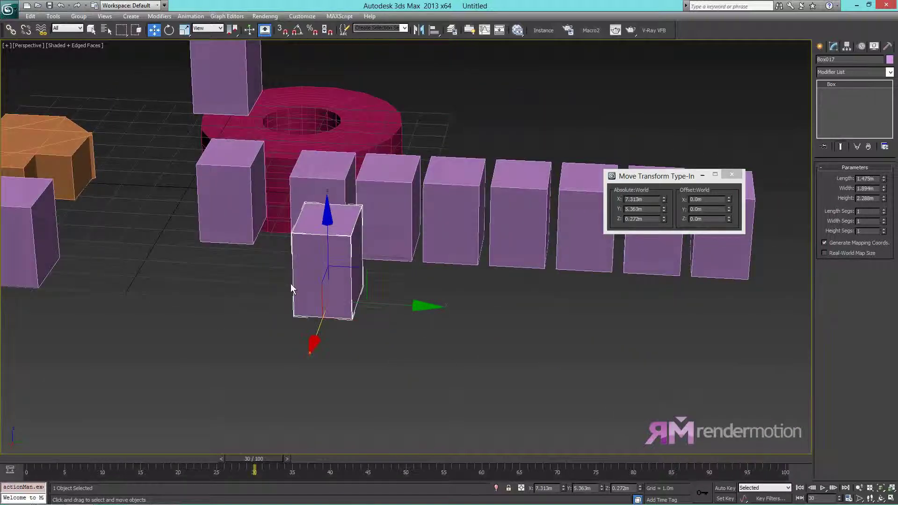
middle_click_drag(493, 295, 425, 300, "alt")
scroll(368, 289, "down", 2)
scroll(430, 293, "up", 2)
scroll(430, 293, "down", 3)
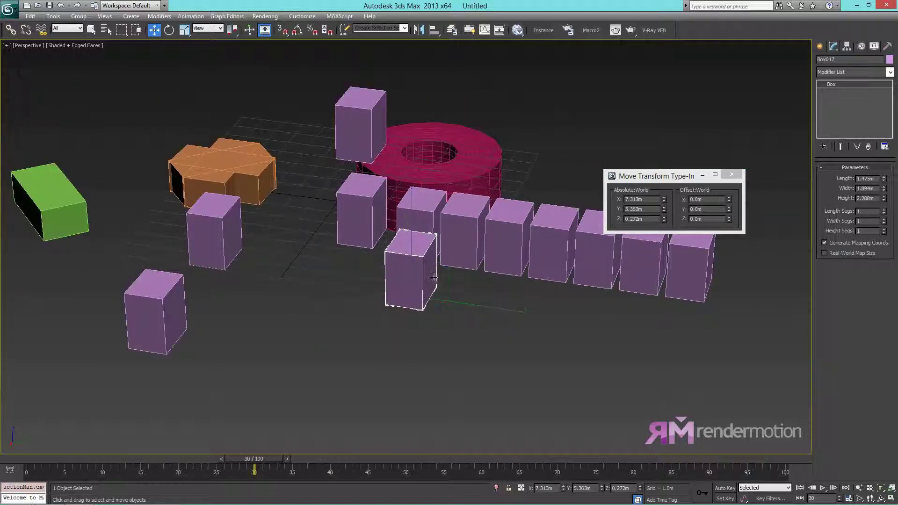
left_click_drag(449, 282, 477, 325)
middle_click_drag(611, 308, 376, 274, "alt")
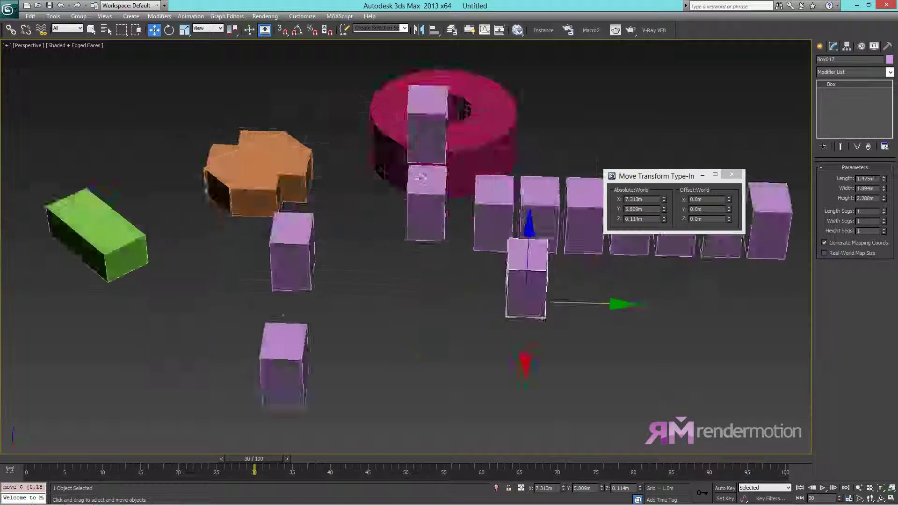